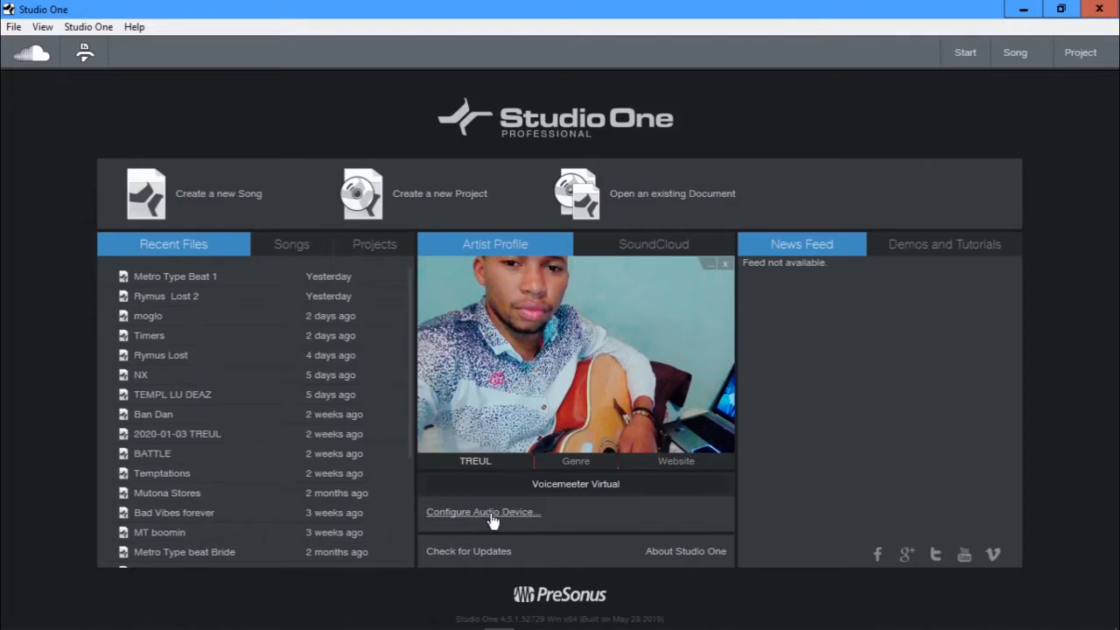
- Choose Voicemeeter Virtual as the audio device in the audio setup options and confirm
left_click(94, 27)
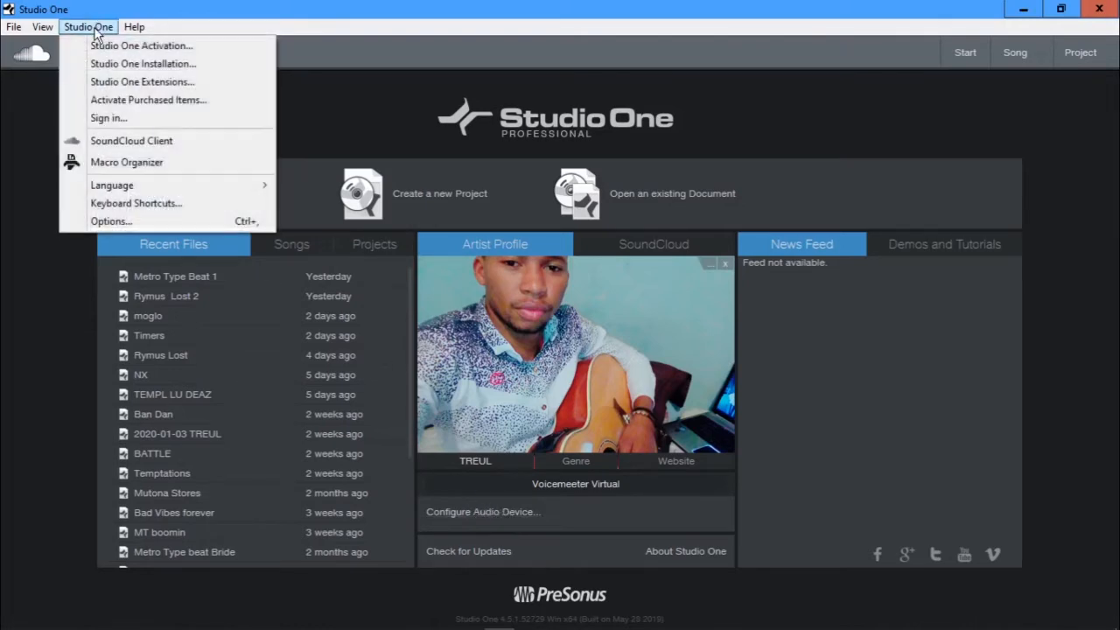
left_click(139, 226)
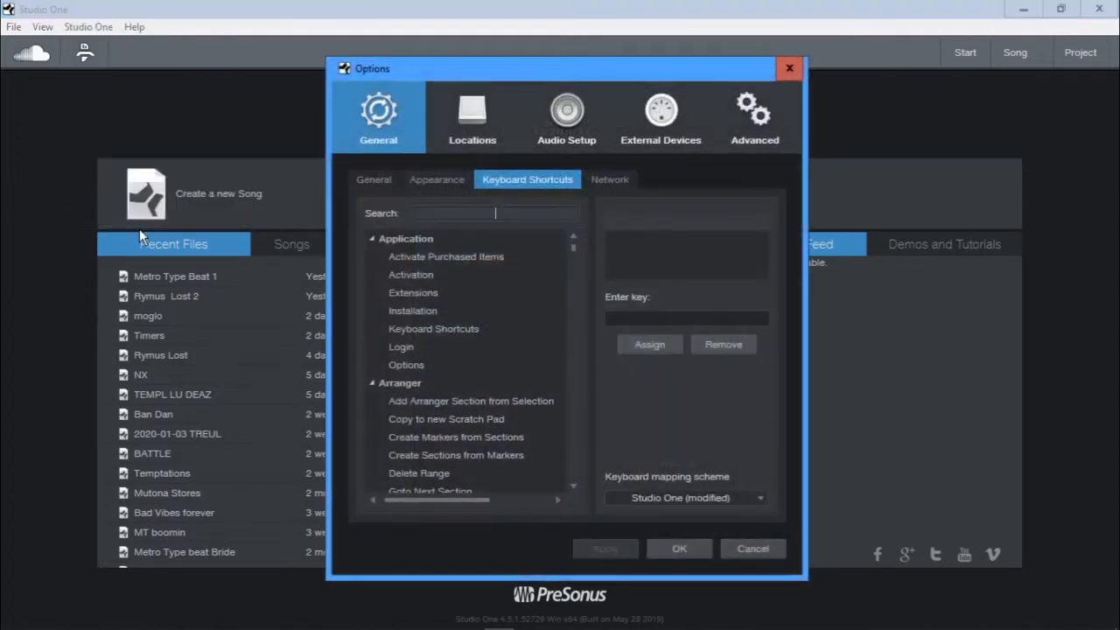
left_click(560, 125)
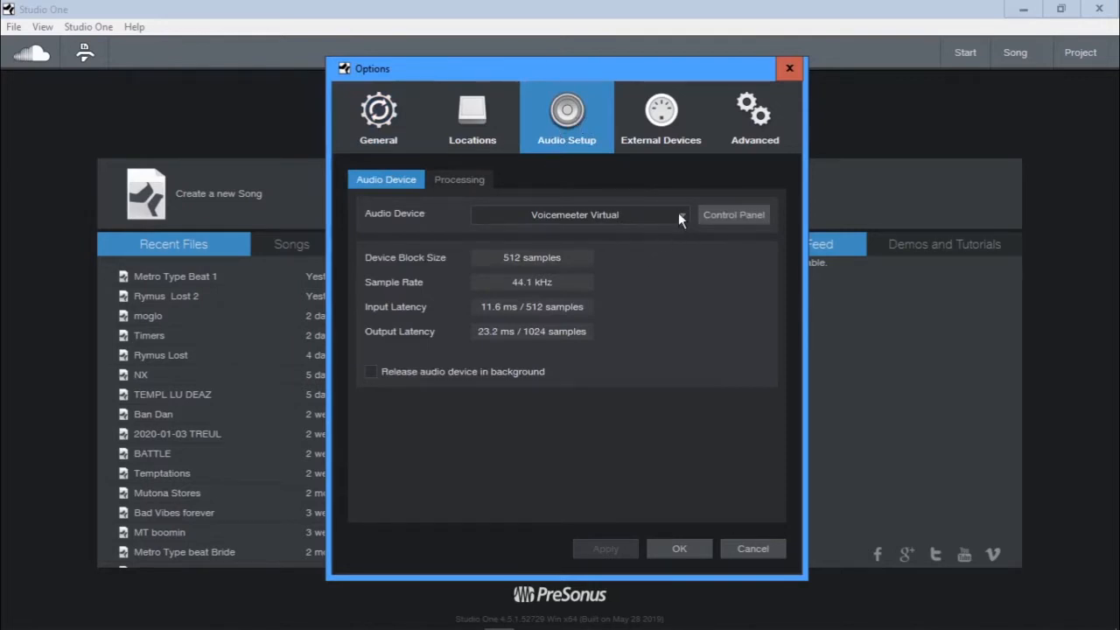
left_click(606, 214)
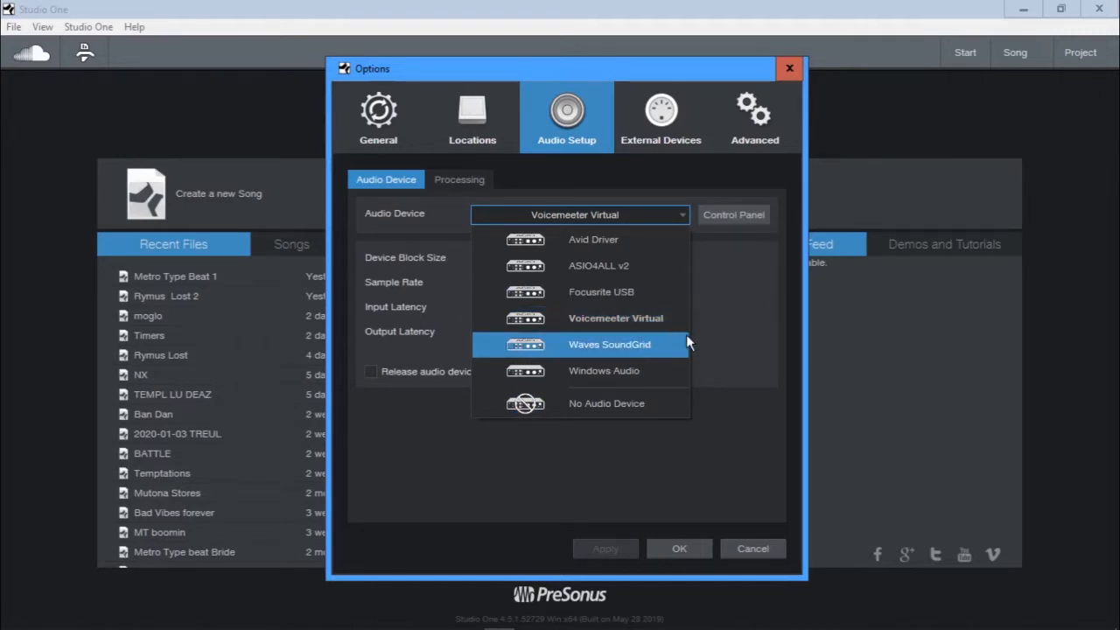
left_click(641, 319)
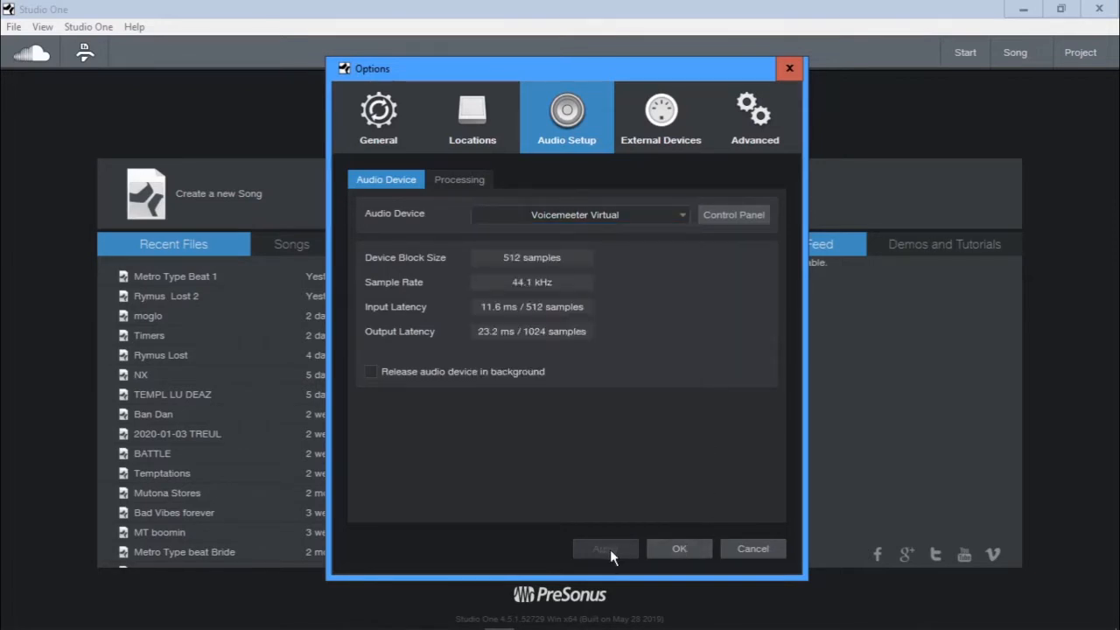
left_click(680, 549)
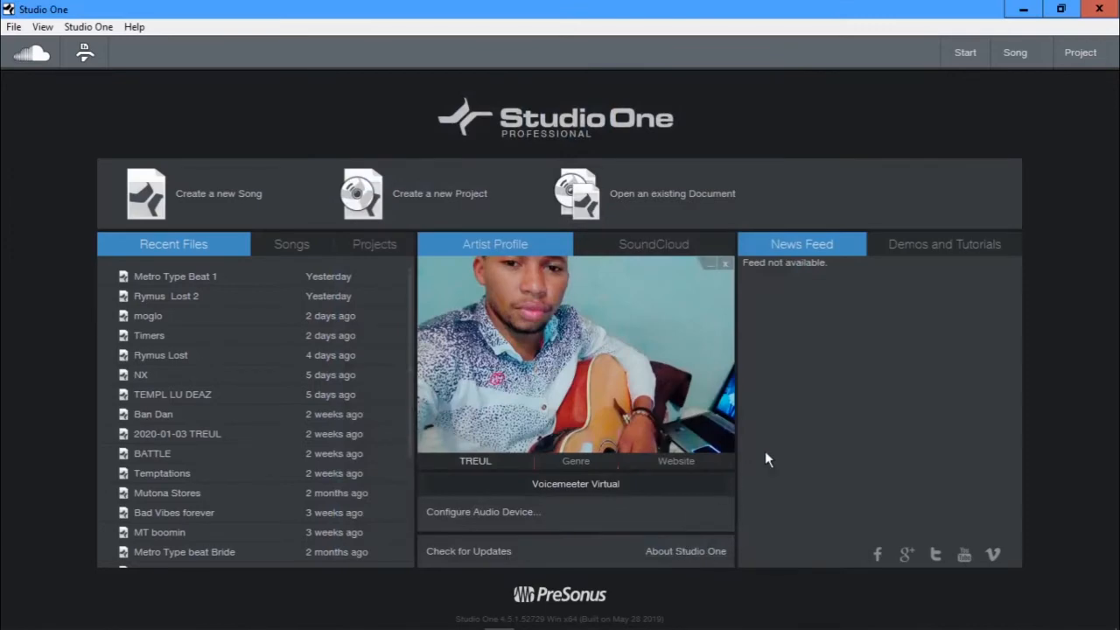
- Start a new empty song and title it PART 1
left_click(232, 194)
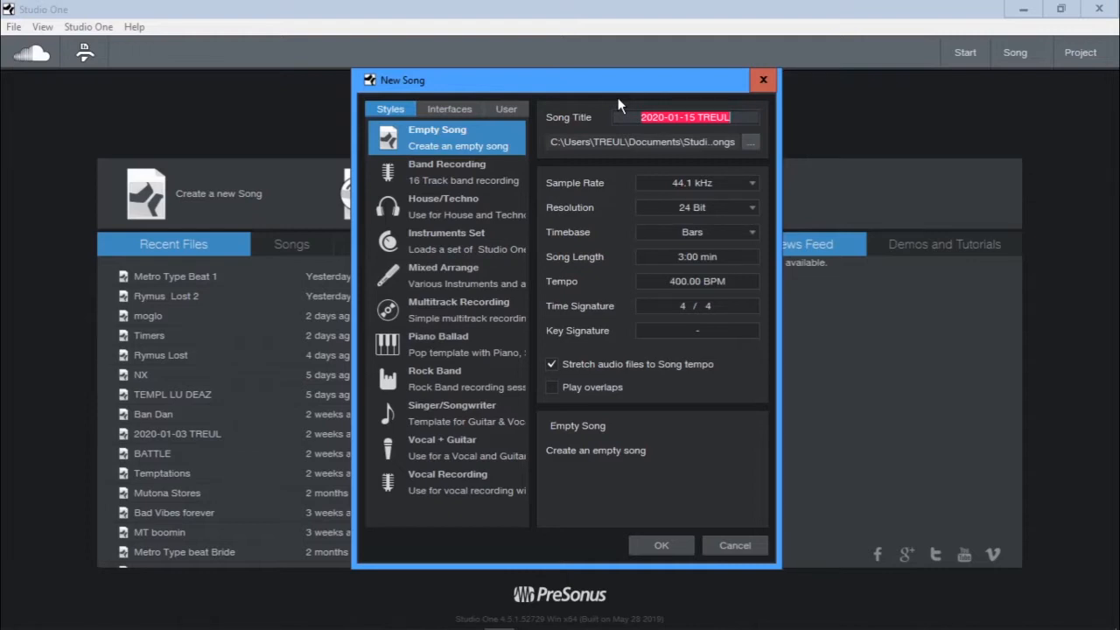
type("PART 1")
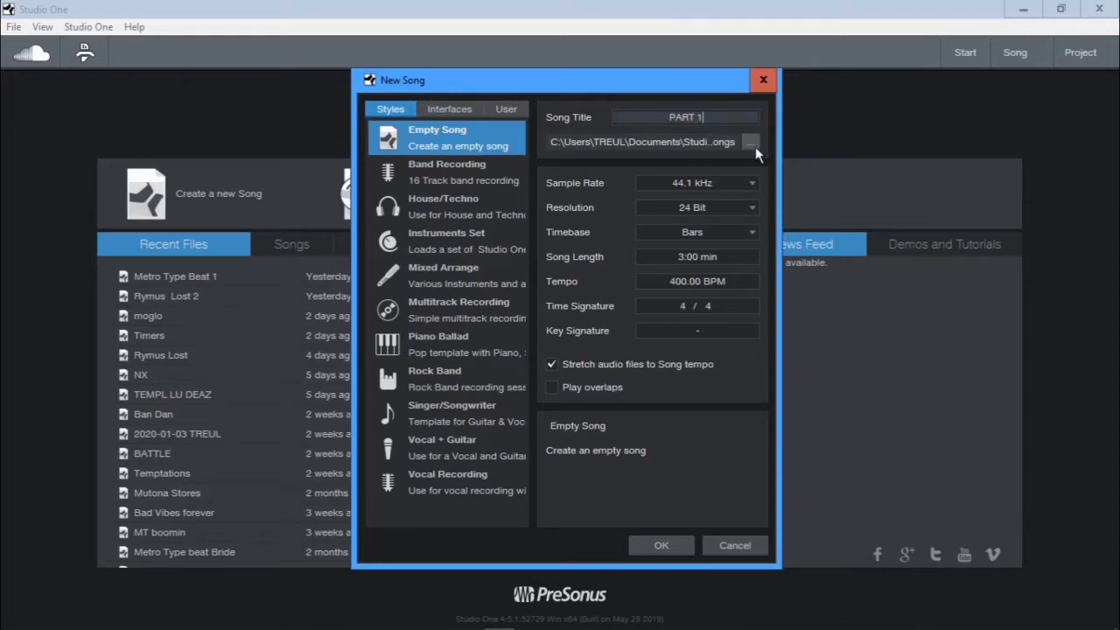
left_click(753, 146)
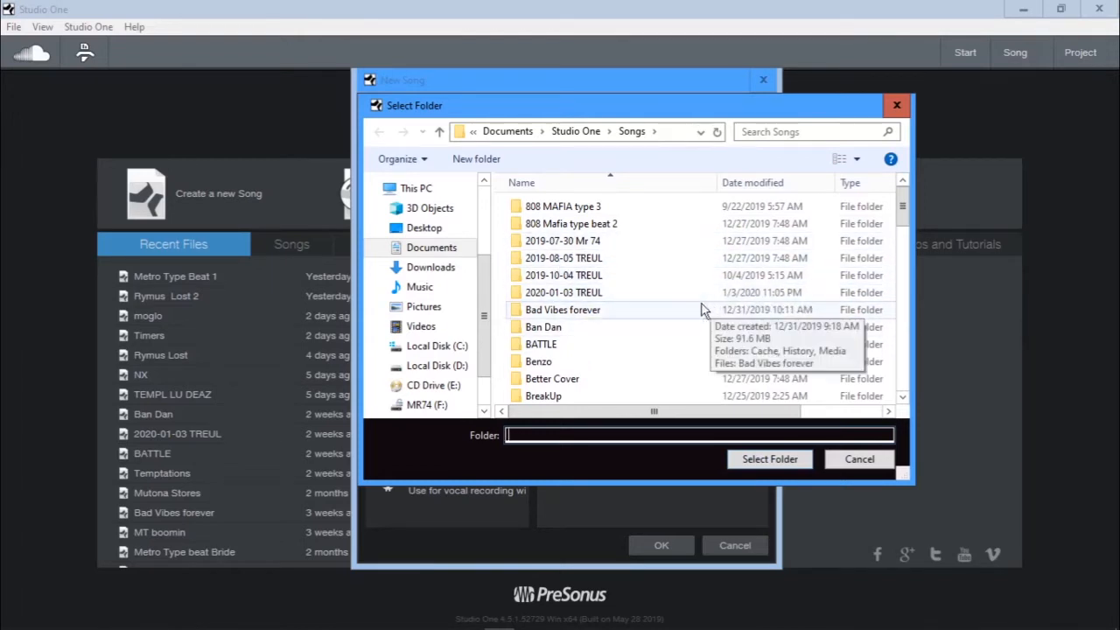
scroll(744, 280, "down", 12)
scroll(746, 276, "up", 10)
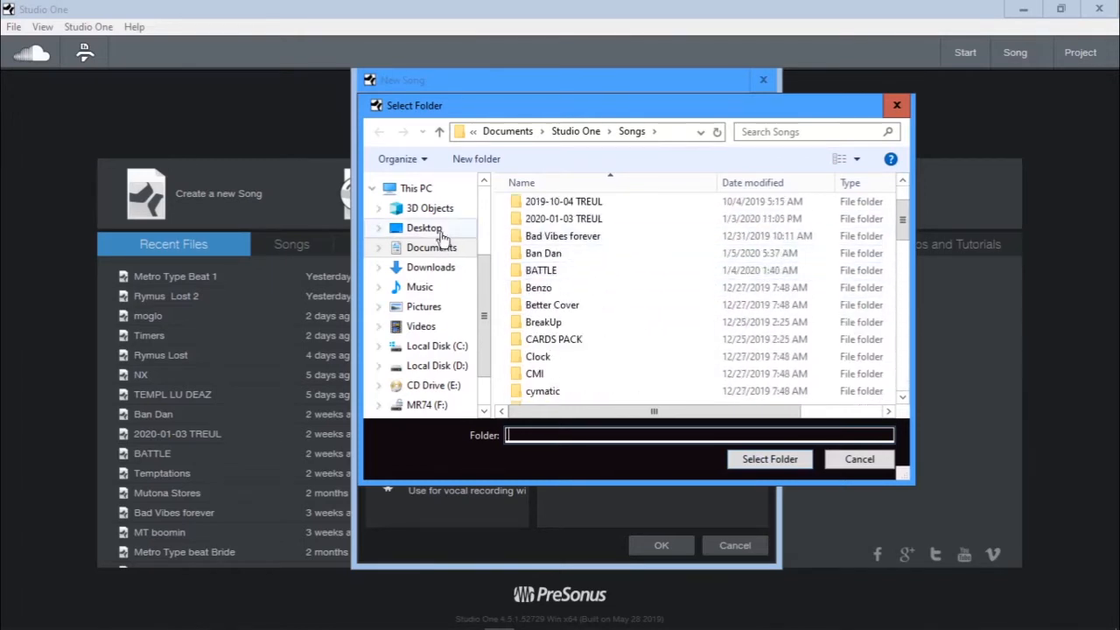
scroll(665, 323, "down", 1)
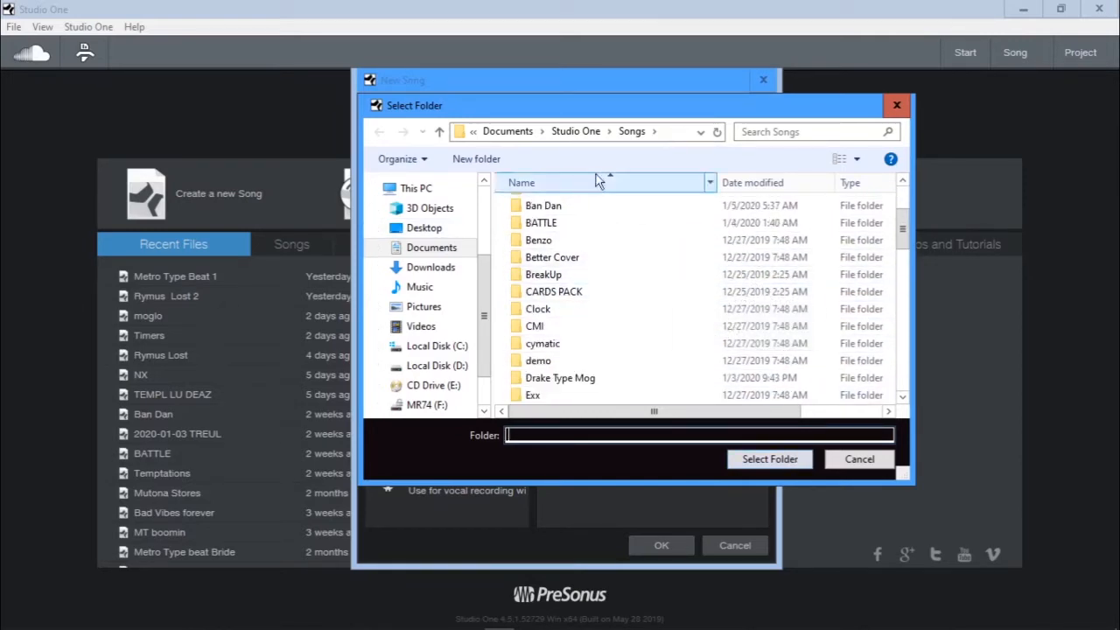
left_click(859, 458)
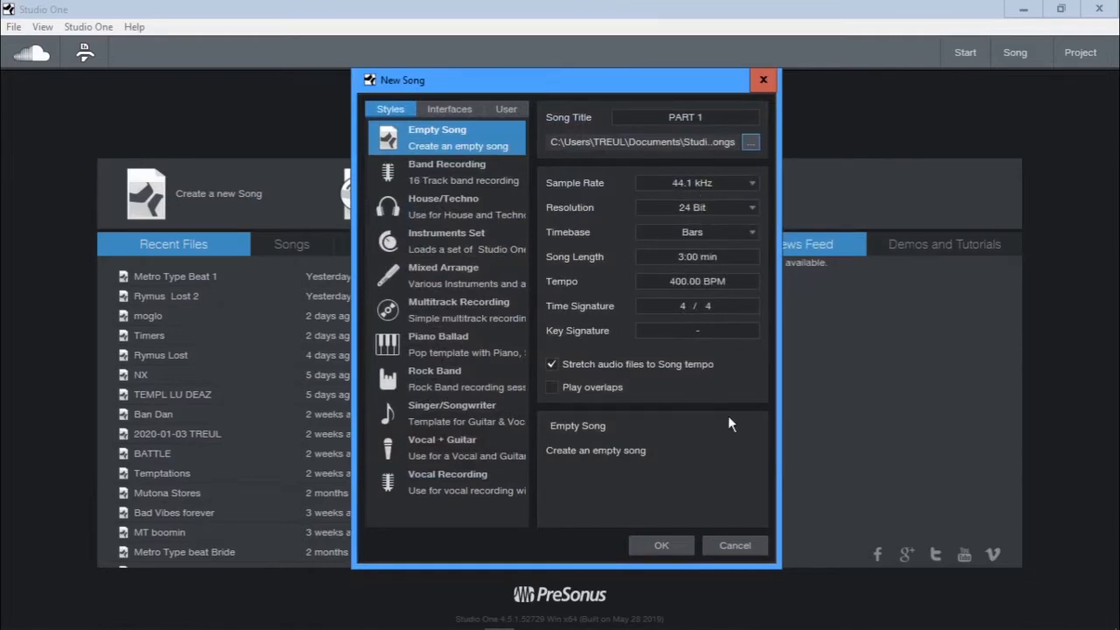
- Set the new song's tempo to 140 BPM, leave the key signature unset, and create the song
left_click(680, 282)
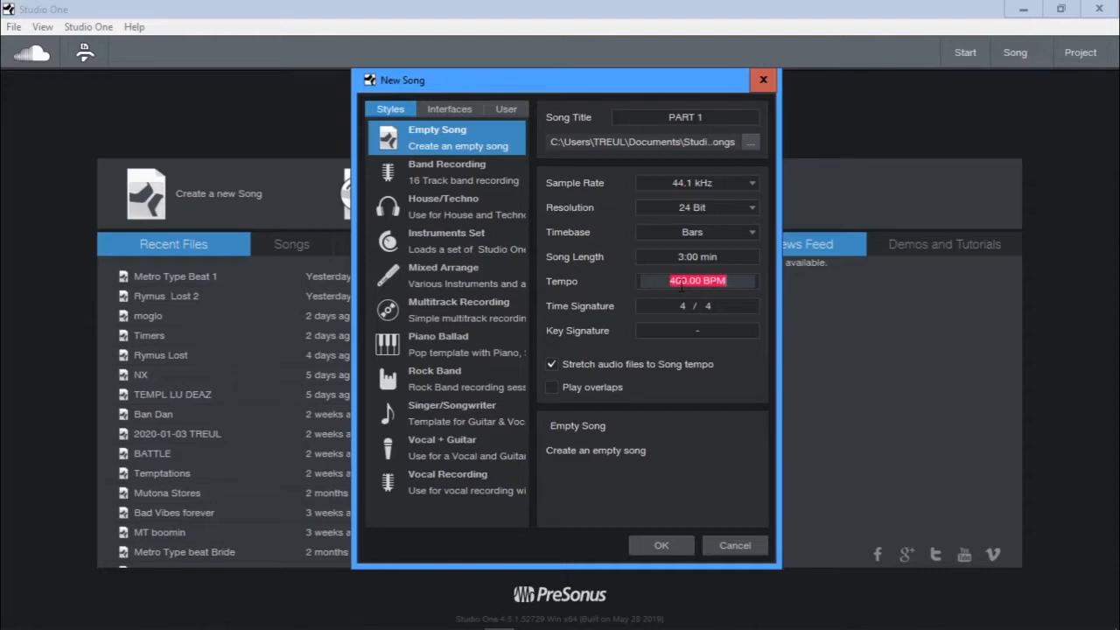
type("140")
left_click(699, 331)
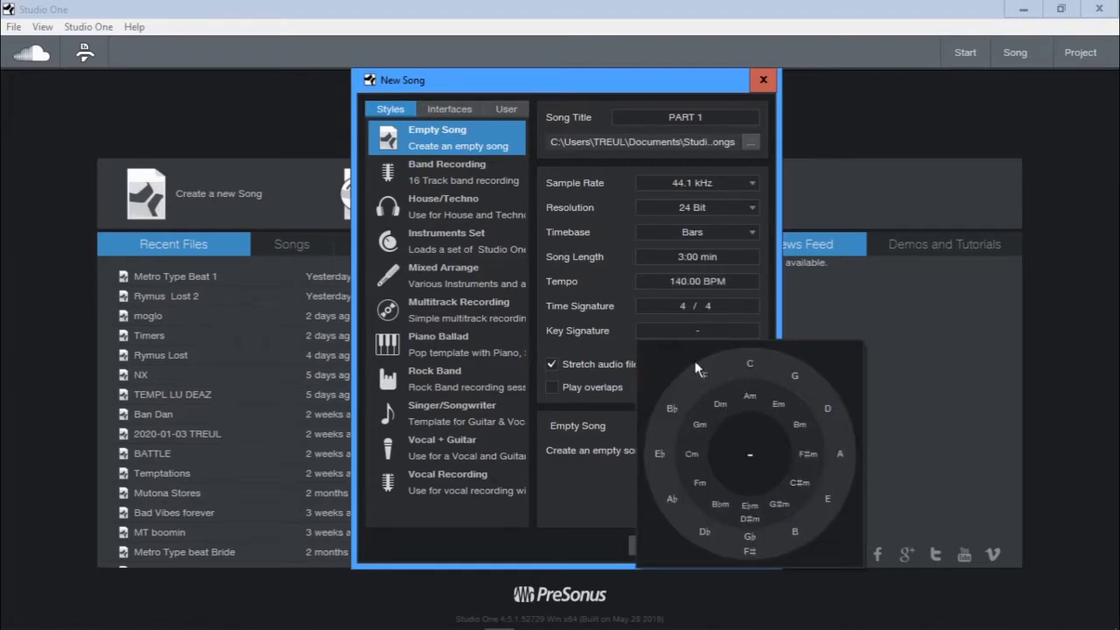
left_click(674, 359)
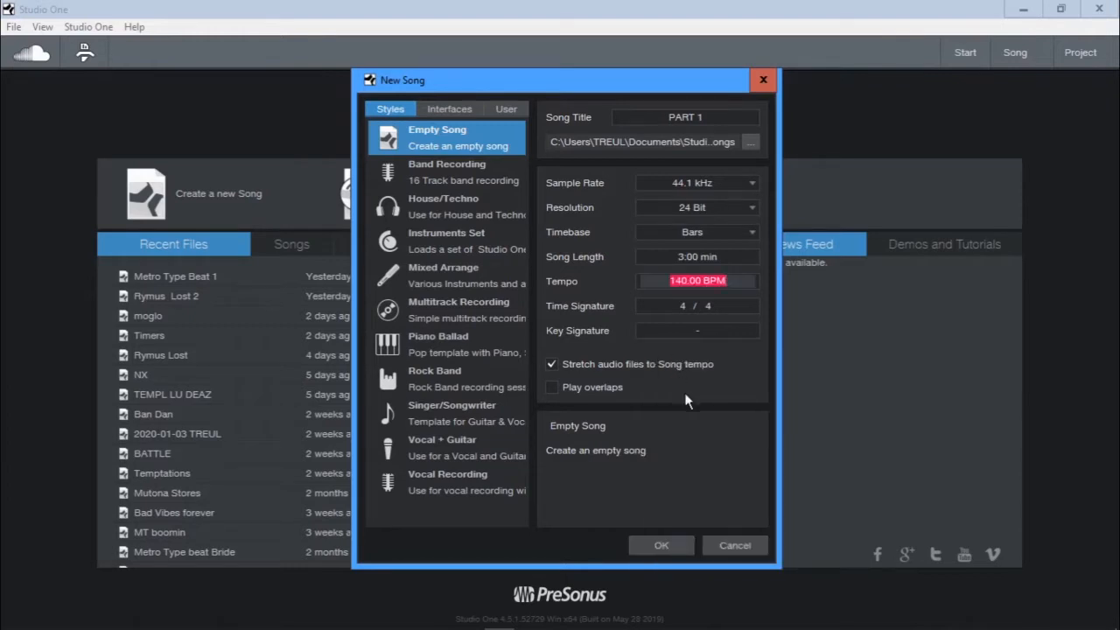
left_click(663, 547)
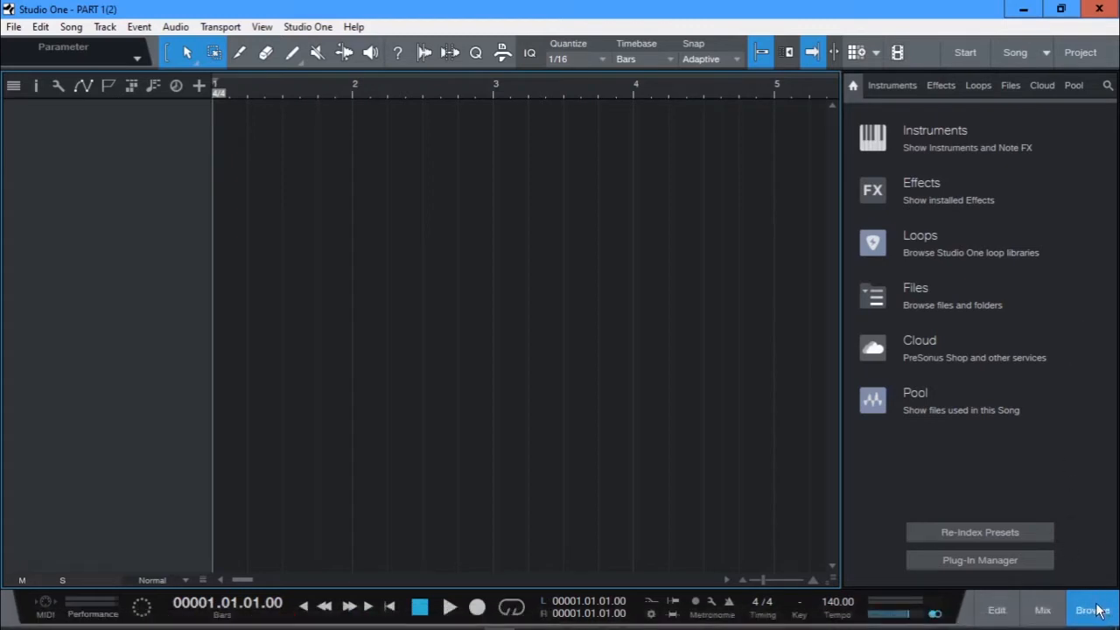
- Show and hide the mix console and the browser to view both areas, leaving the browser open
left_click(1041, 612)
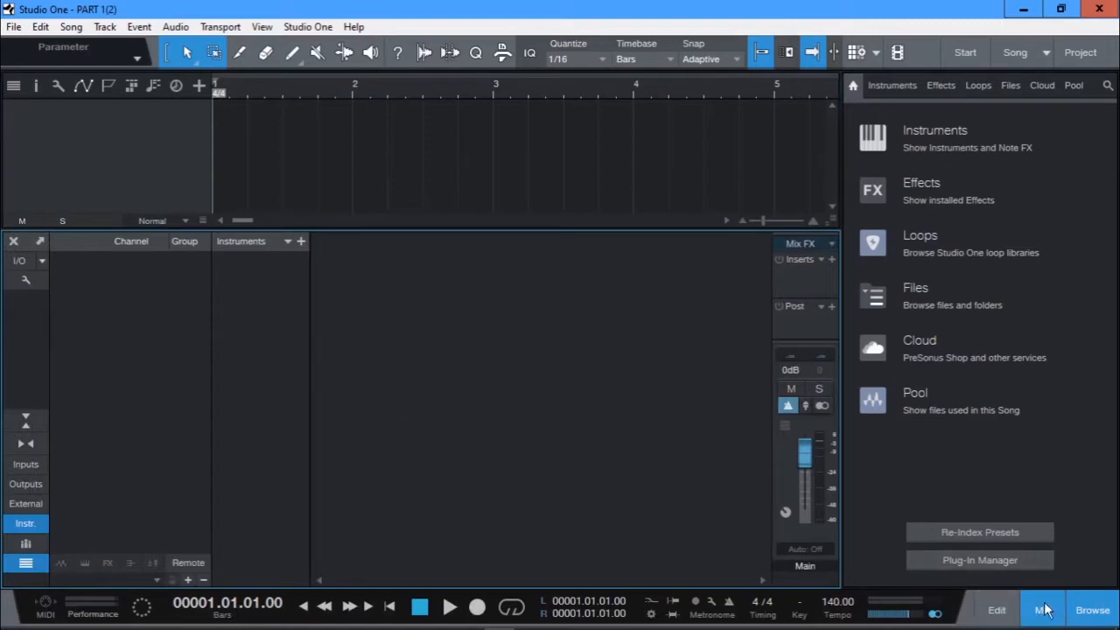
left_click(1044, 610)
left_click(1090, 614)
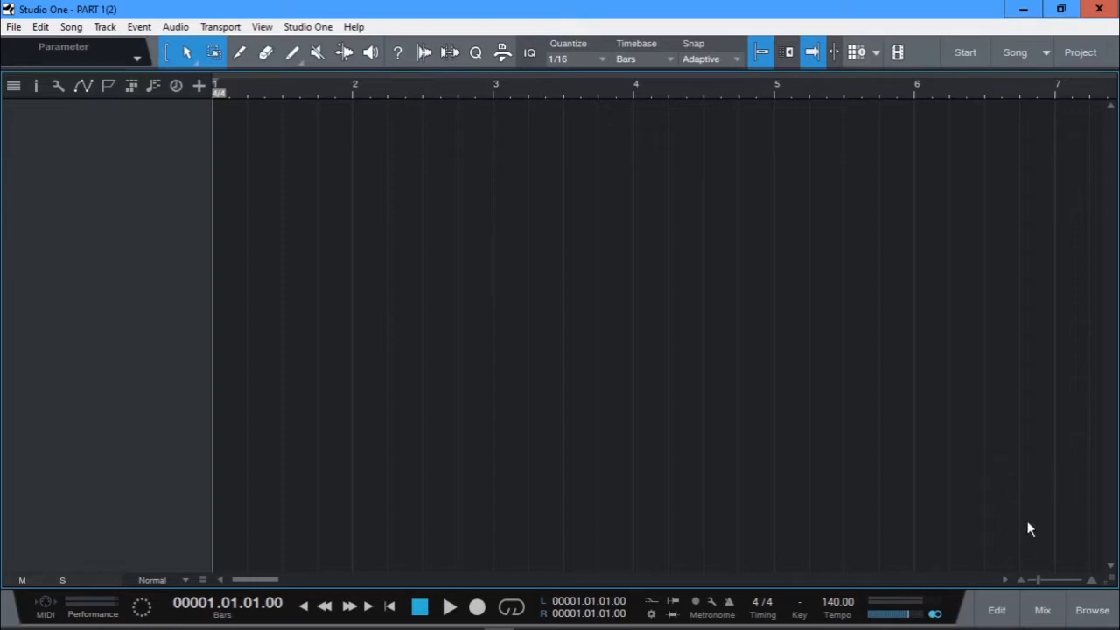
left_click(1090, 611)
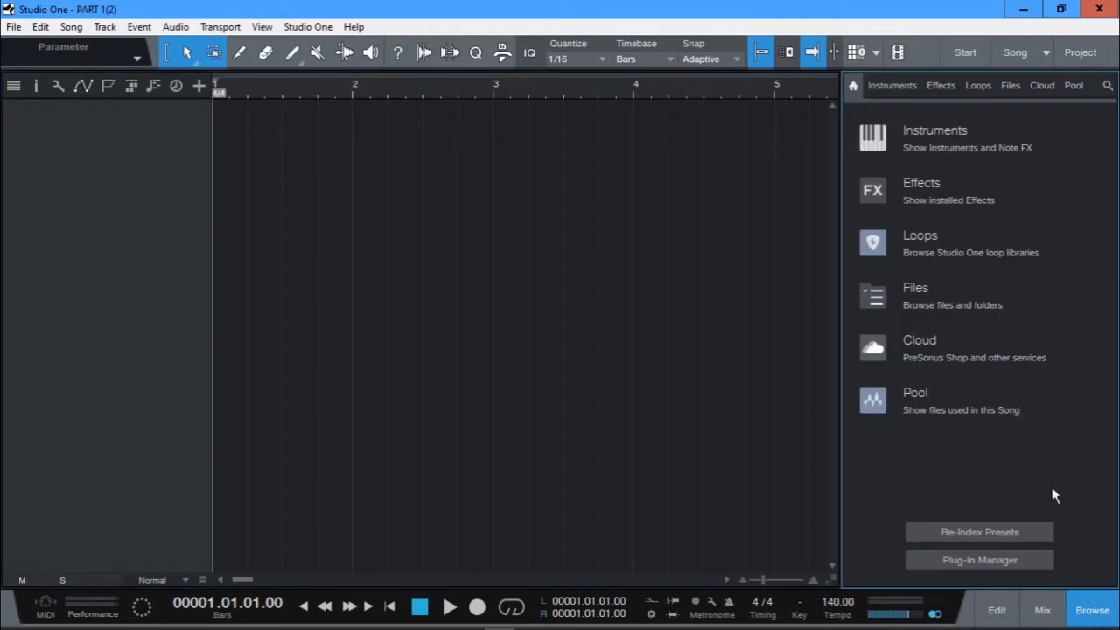
- Browse the files in MY SAMPLES, expand the LOOPS folder and look through its loops
left_click(1008, 86)
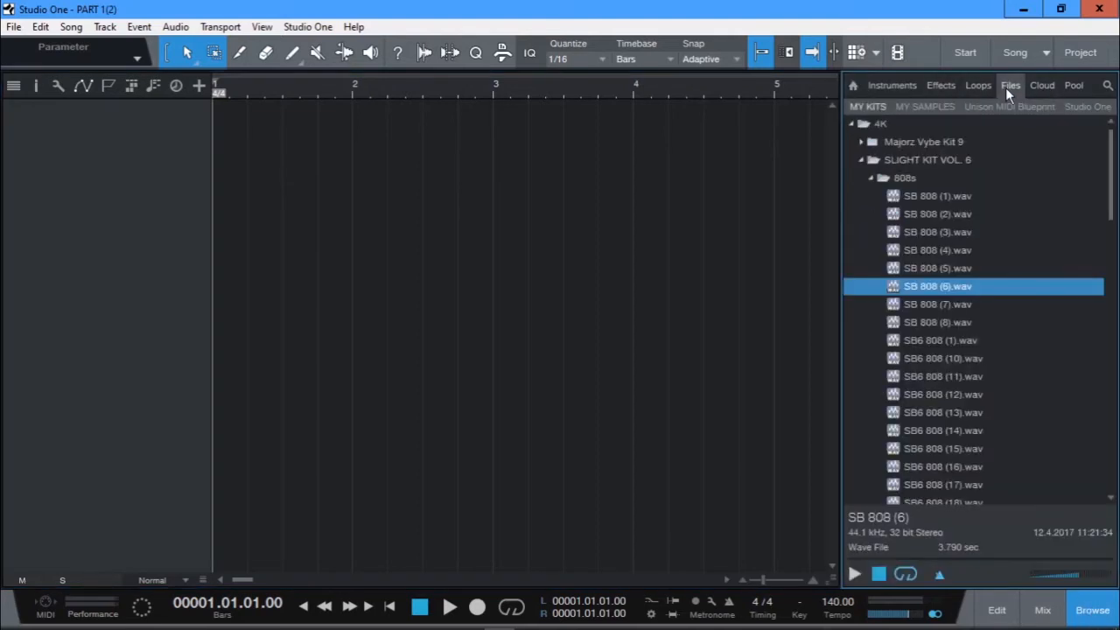
left_click(932, 107)
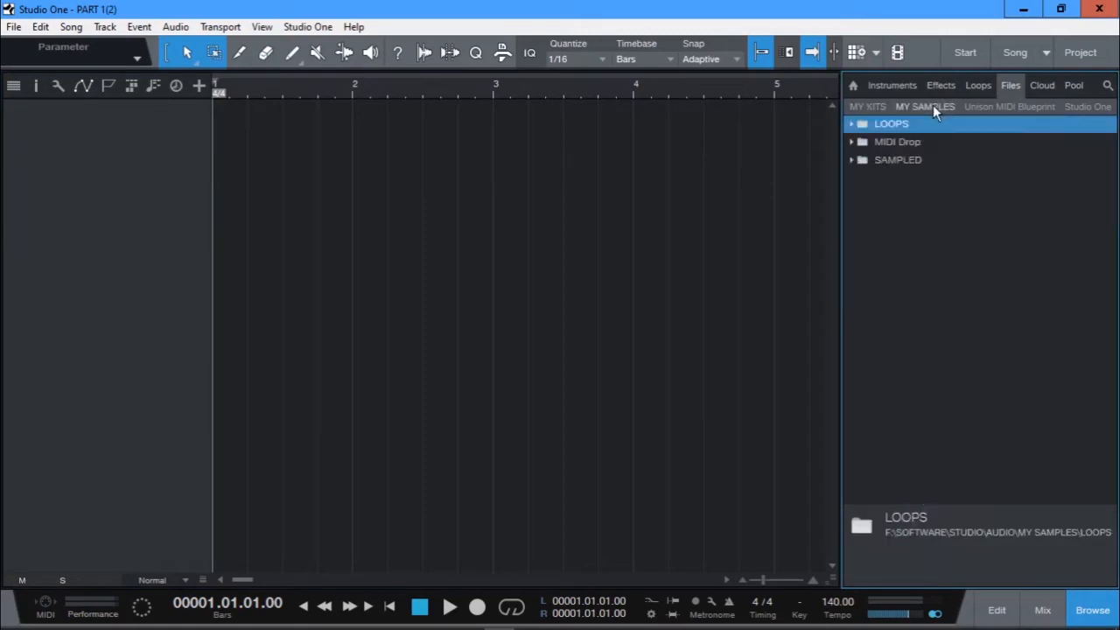
double_click(878, 124)
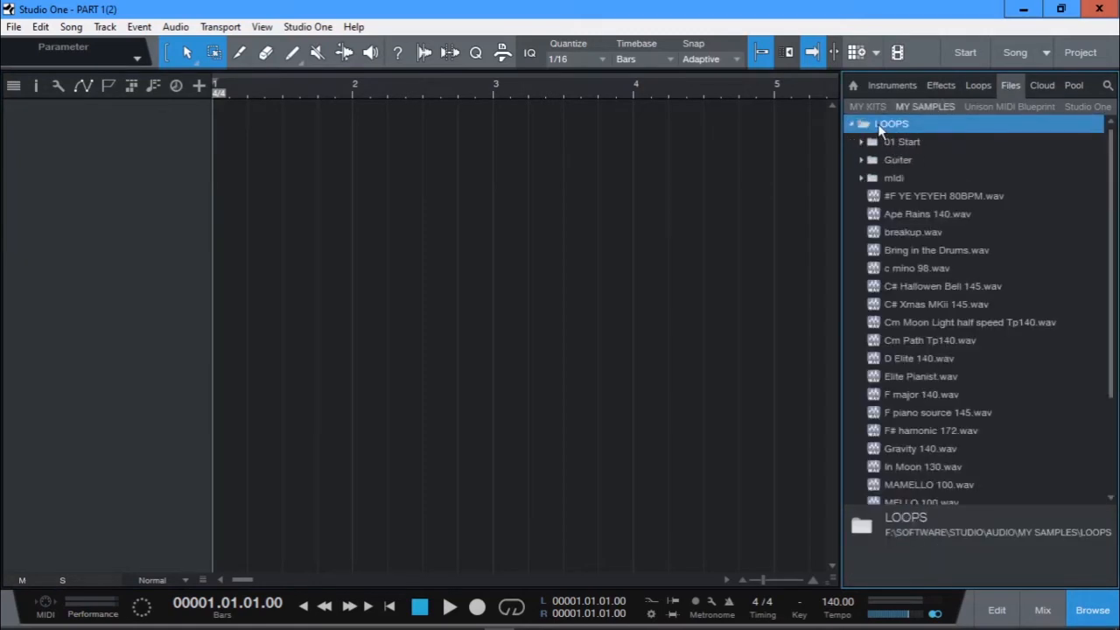
scroll(1006, 245, "down", 3)
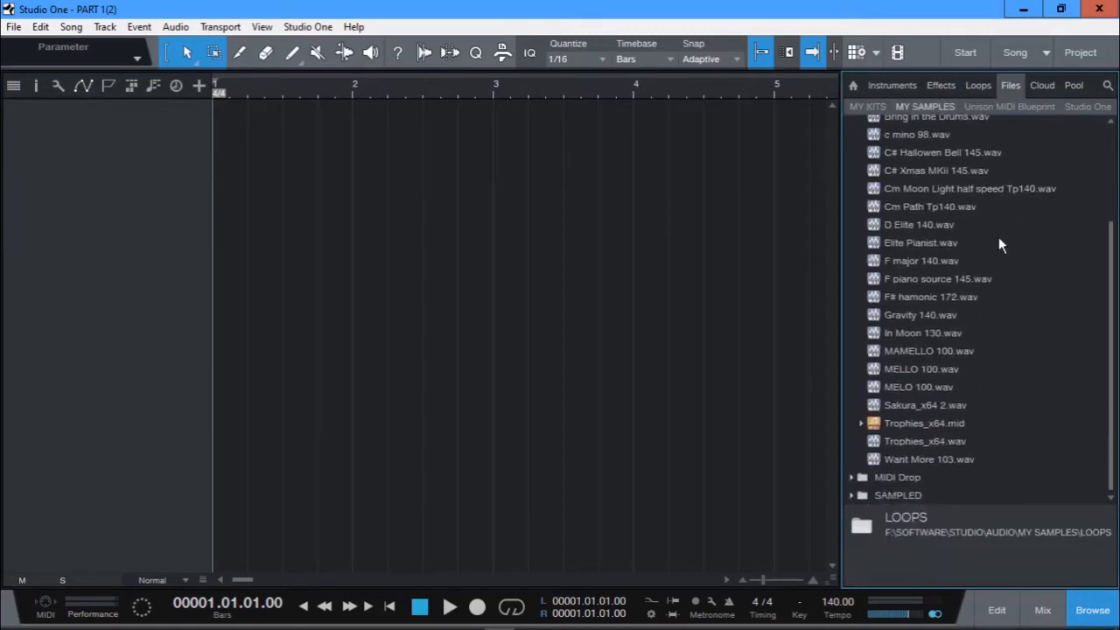
scroll(999, 240, "up", 1)
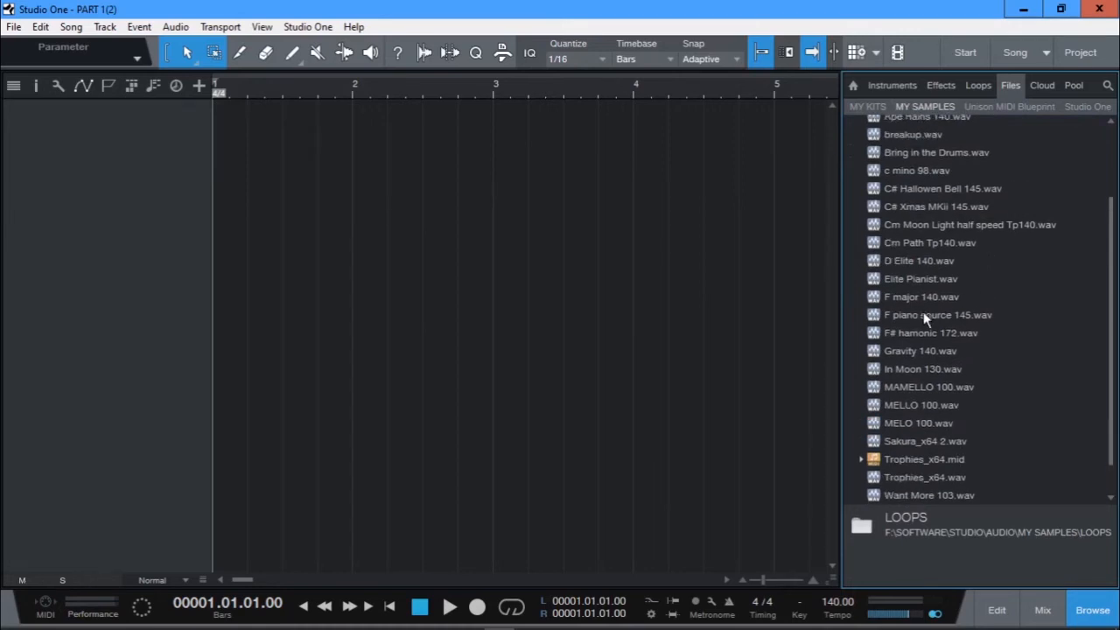
scroll(959, 285, "up", 4)
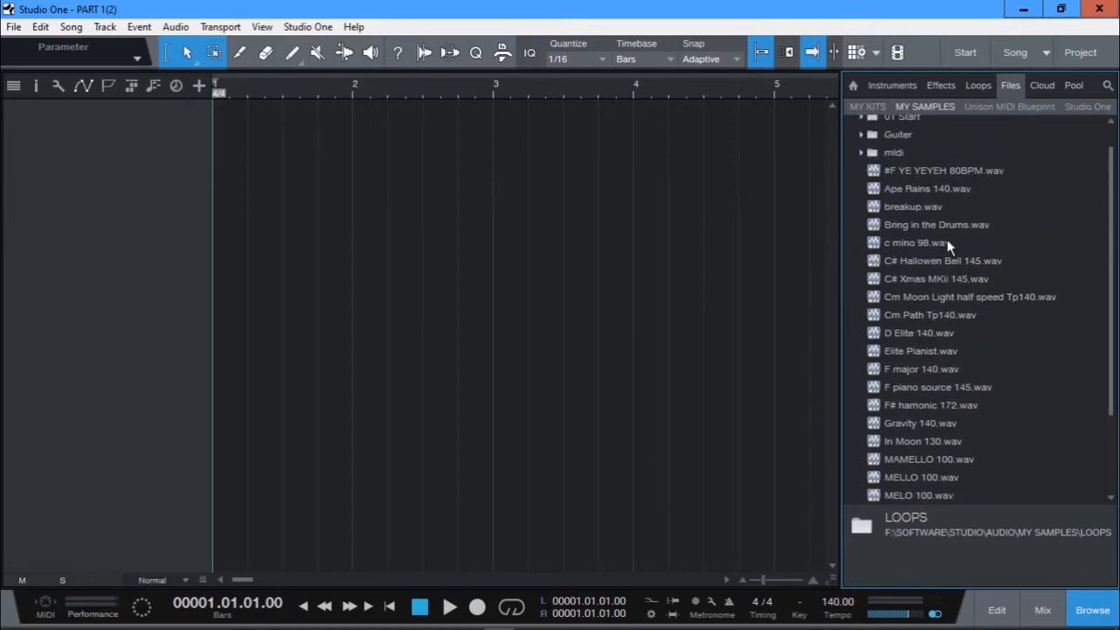
- Audition the loops in the LOOPS folder from #F YE YEYEH 80BPM.wav down to In Moon 130.wav, and stop the preview
left_click(934, 172)
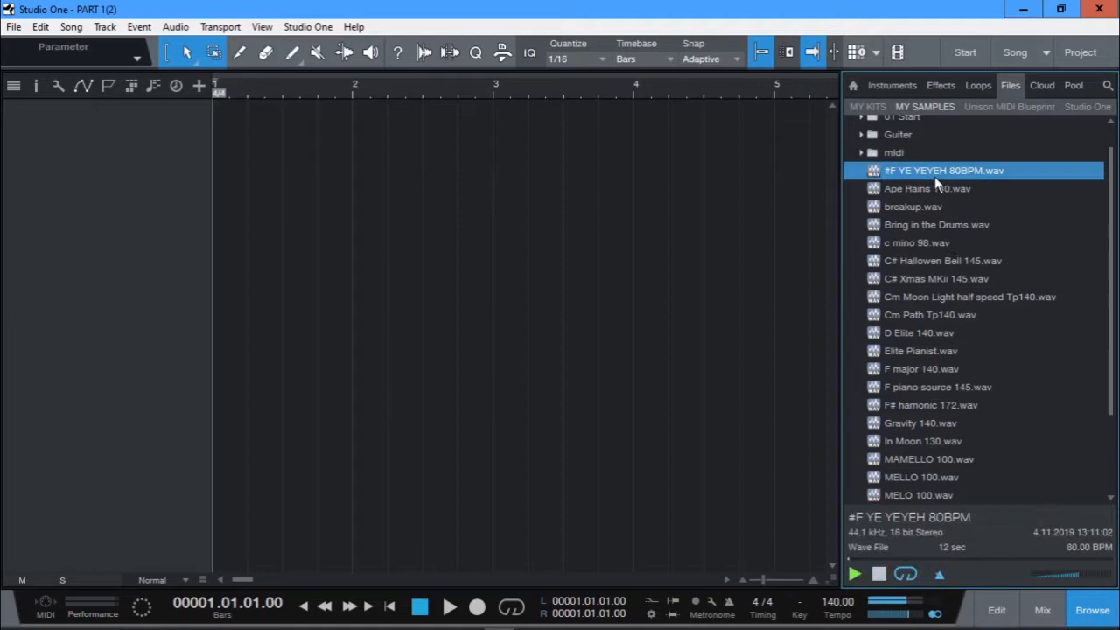
left_click(950, 261)
left_click(959, 278)
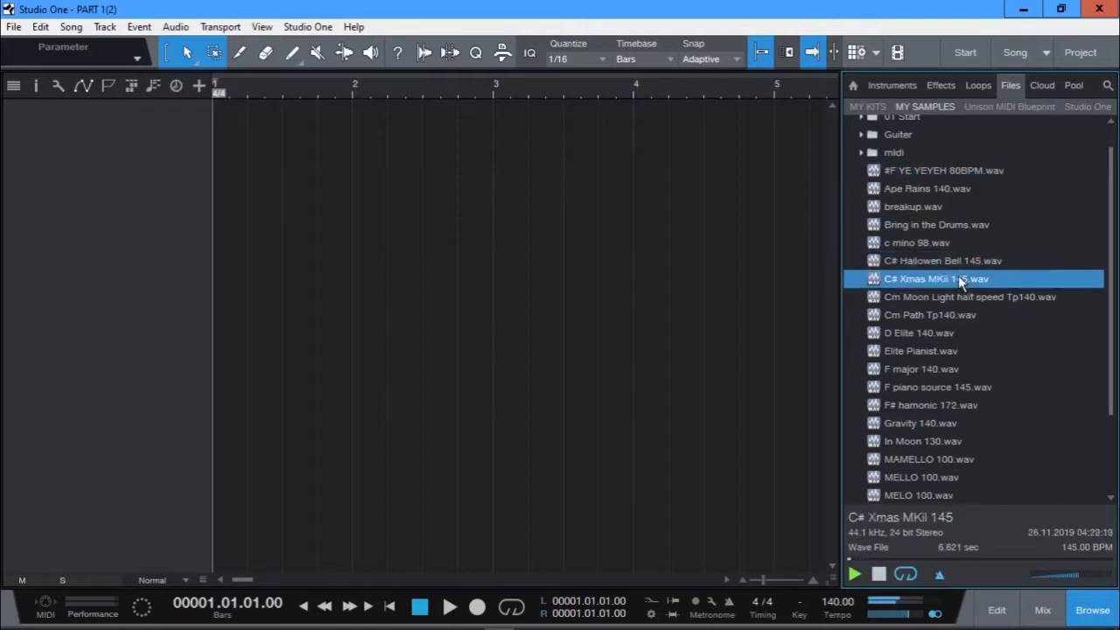
left_click(967, 298)
left_click(932, 315)
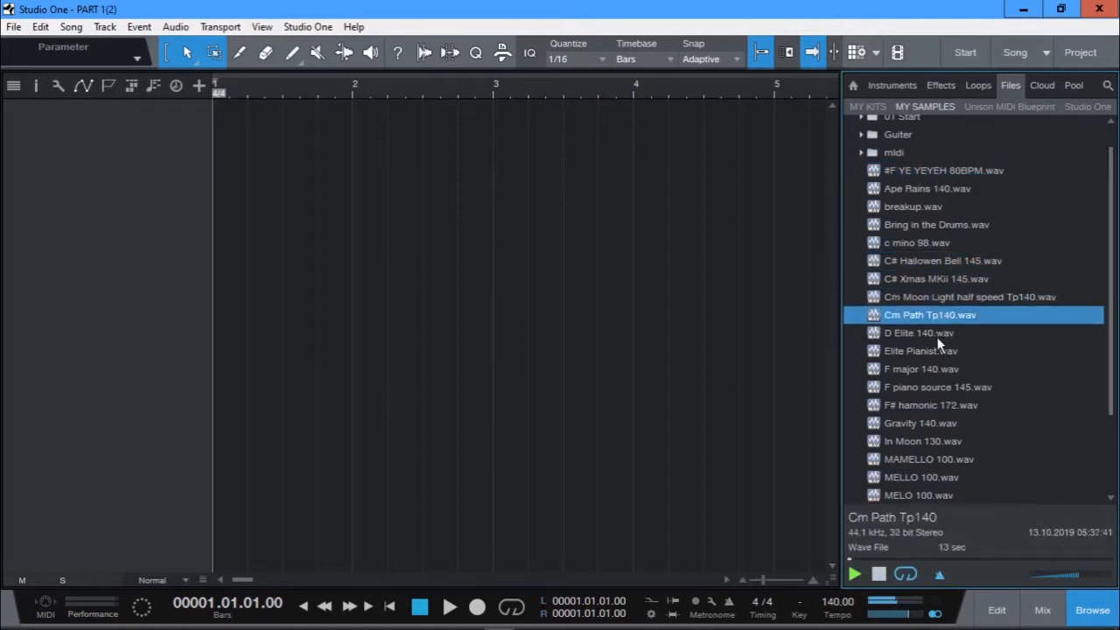
left_click(937, 337)
left_click(951, 351)
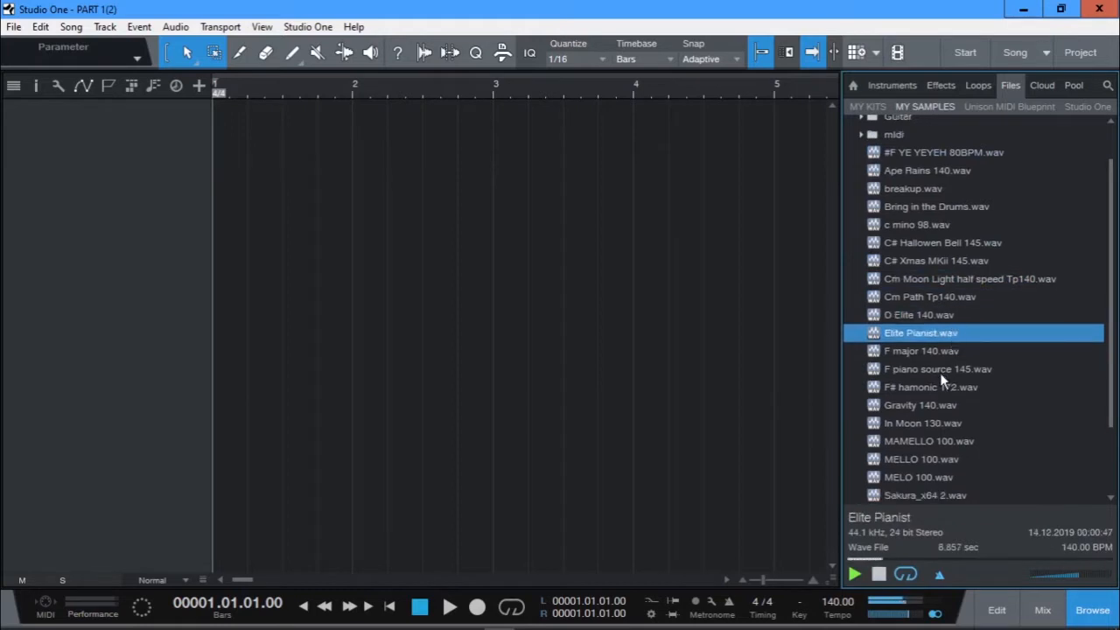
left_click(939, 373)
left_click(939, 392)
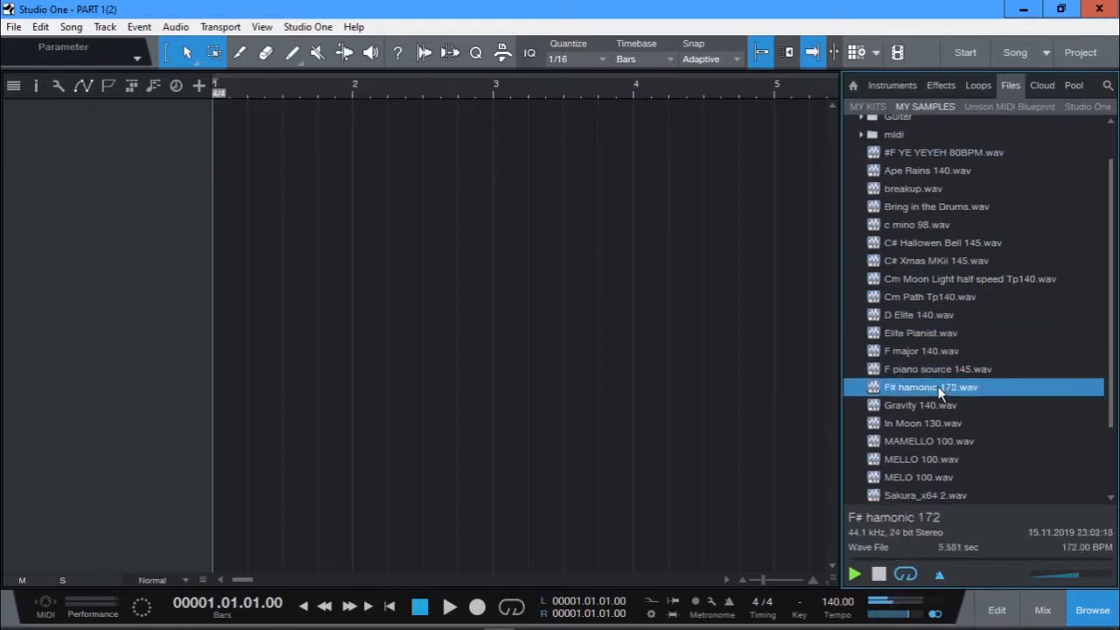
left_click(936, 405)
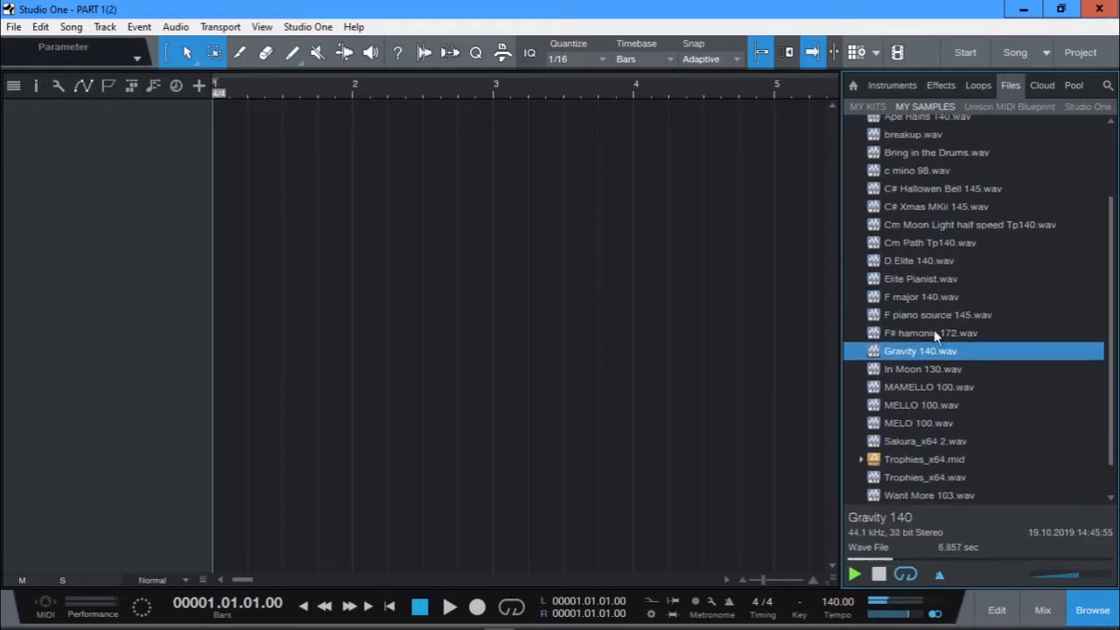
left_click(933, 333)
left_click(939, 371)
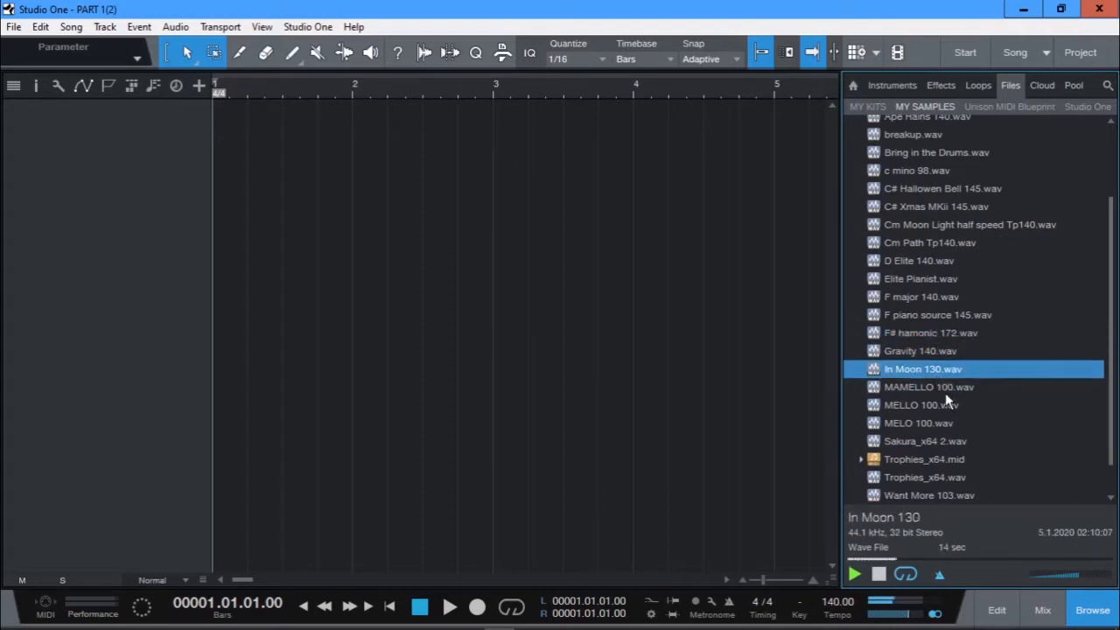
left_click(878, 574)
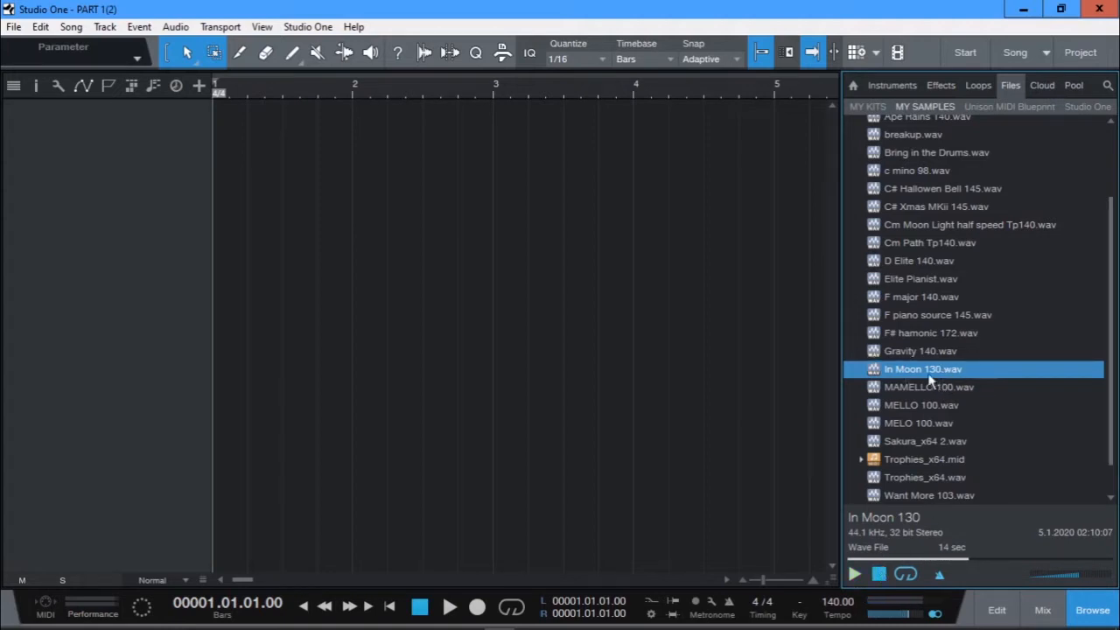
- Add In Moon 130.wav to the arrangement as a new audio track starting at bar 1 and set the song tempo to 130 BPM
left_click_drag(971, 372, 232, 166)
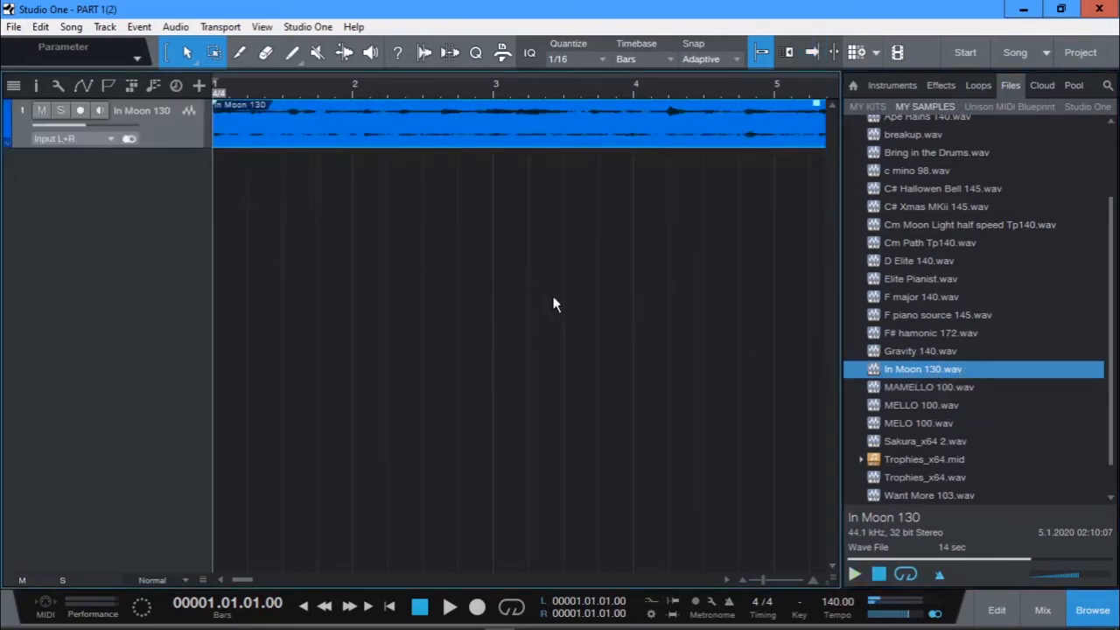
left_click(835, 604)
type("130")
key("Return")
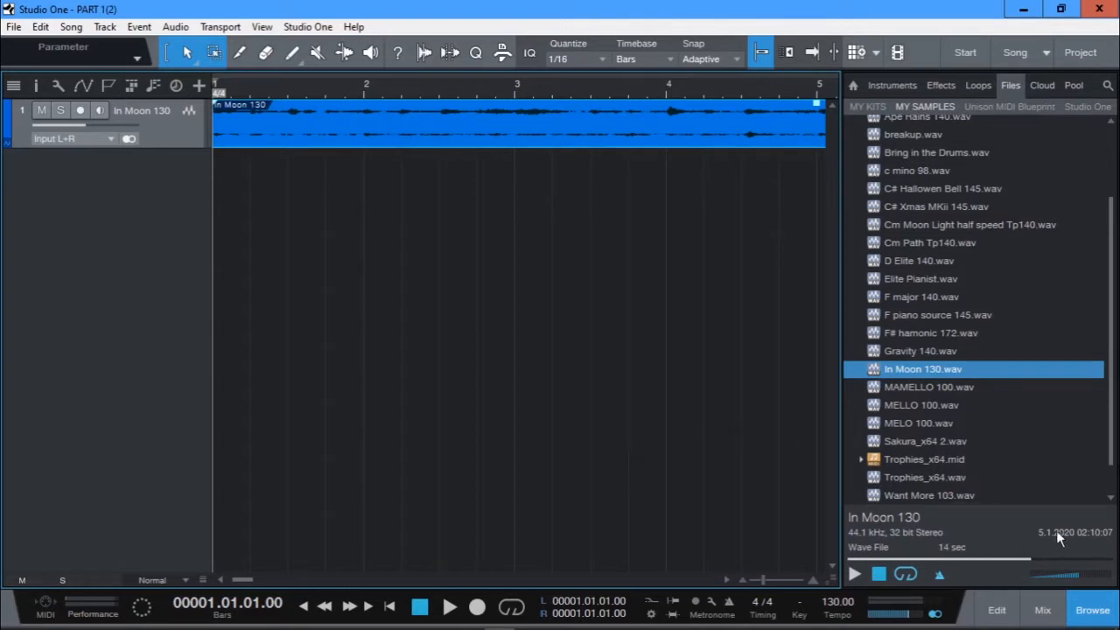
- Hide and reshow the browser, and look through the flat list of instruments, including the Impact presets
left_click(1101, 612)
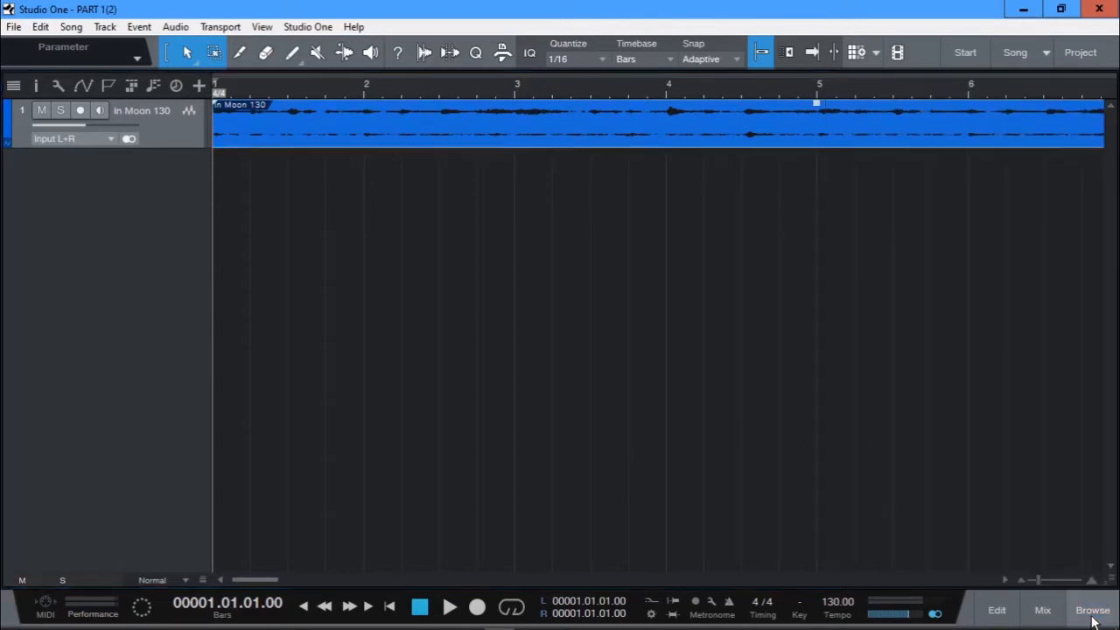
left_click(1102, 612)
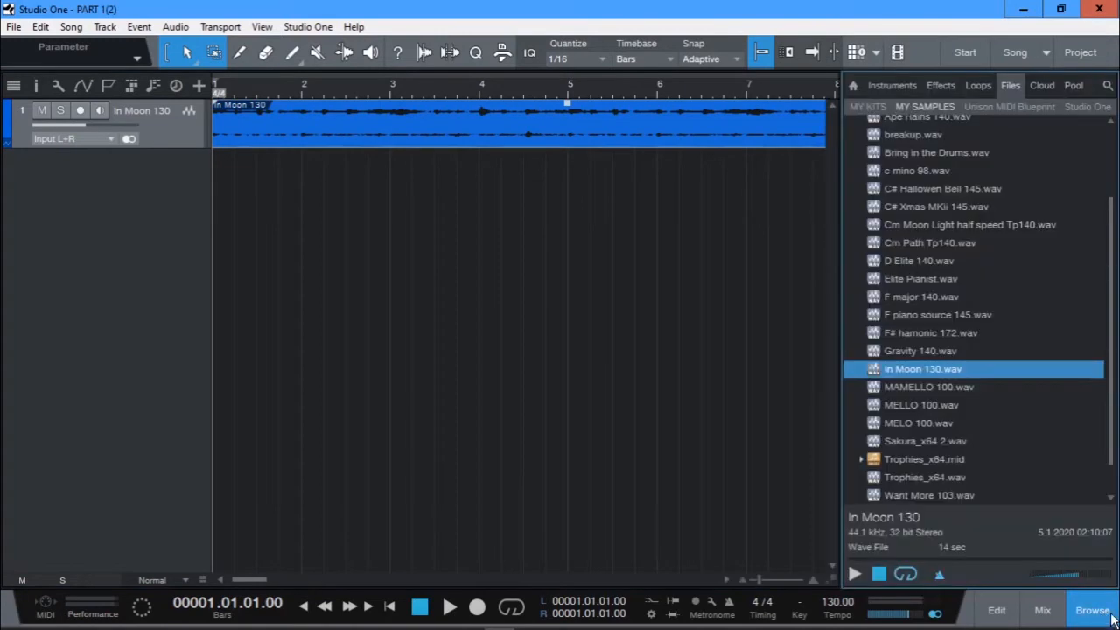
scroll(992, 355, "up", 3)
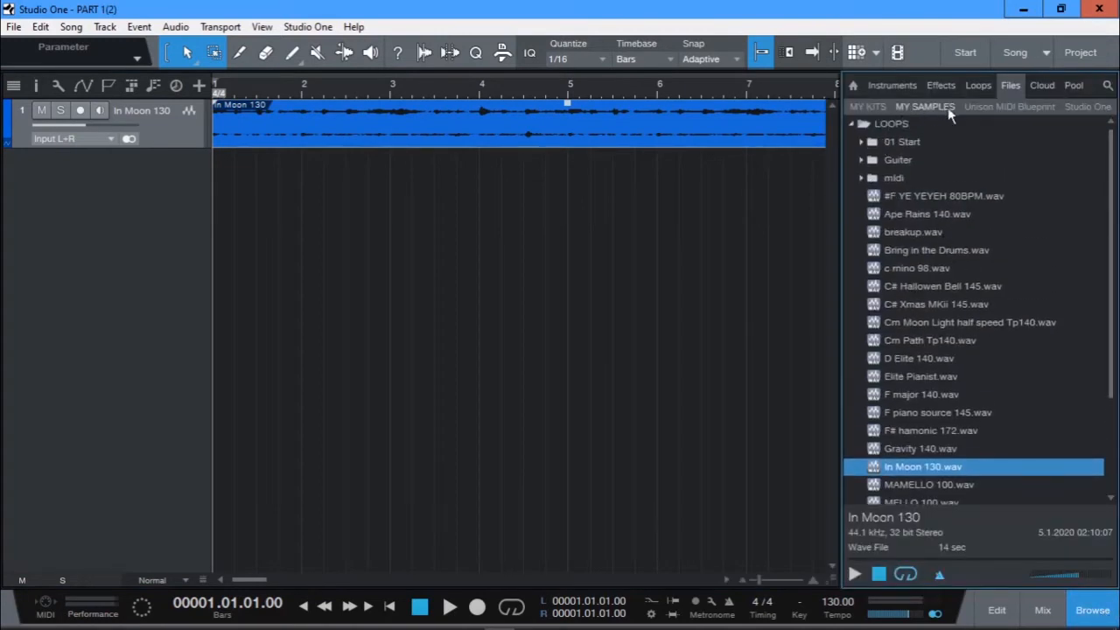
left_click(893, 84)
scroll(931, 172, "down", 5)
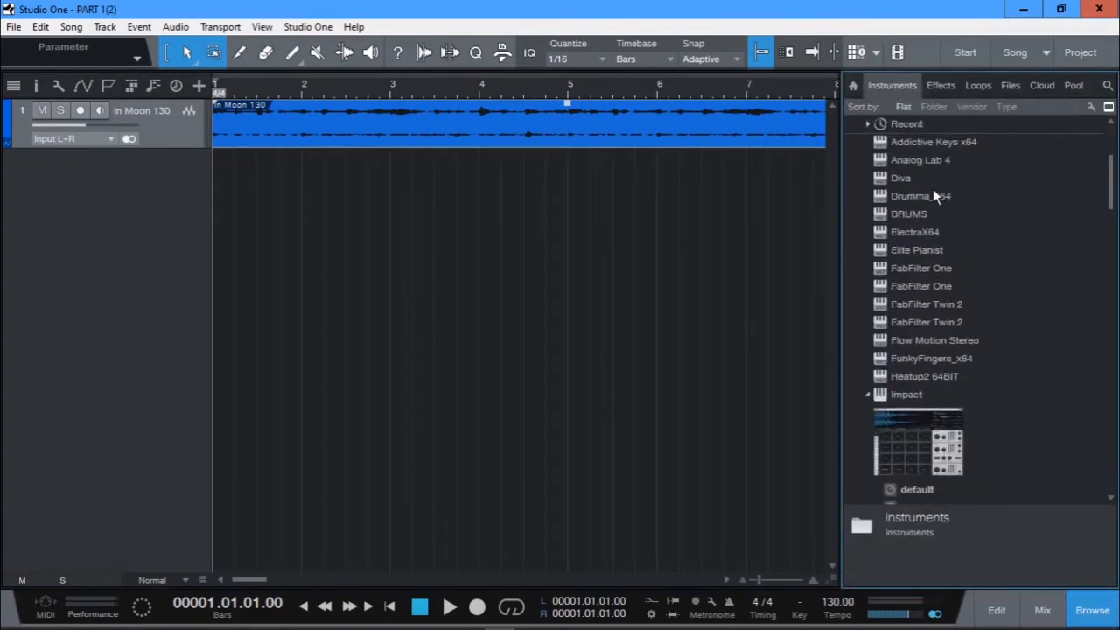
scroll(931, 180, "down", 8)
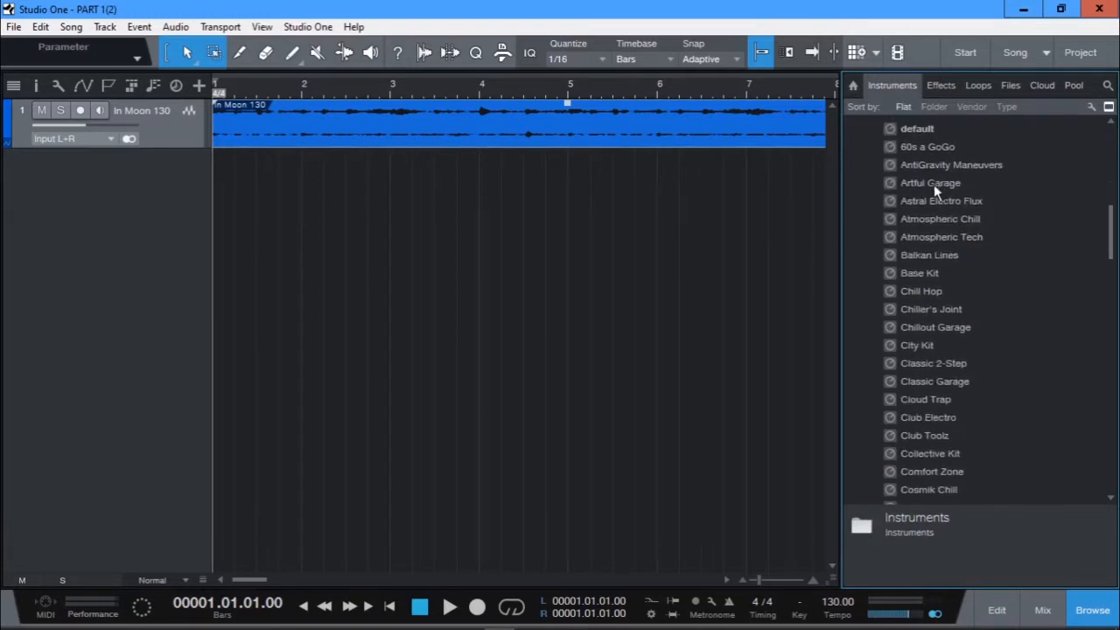
scroll(931, 188, "down", 3)
scroll(927, 191, "up", 6)
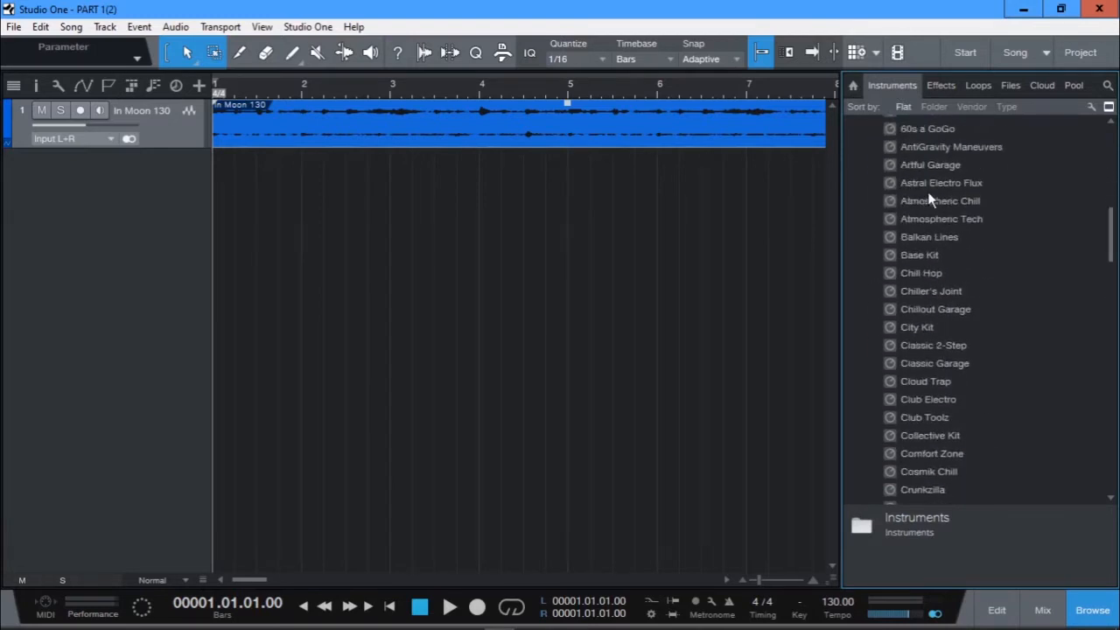
scroll(927, 192, "up", 2)
- View the instruments sorted by folder, by vendor and flat again, look at the effects list, and close the browser
left_click(934, 107)
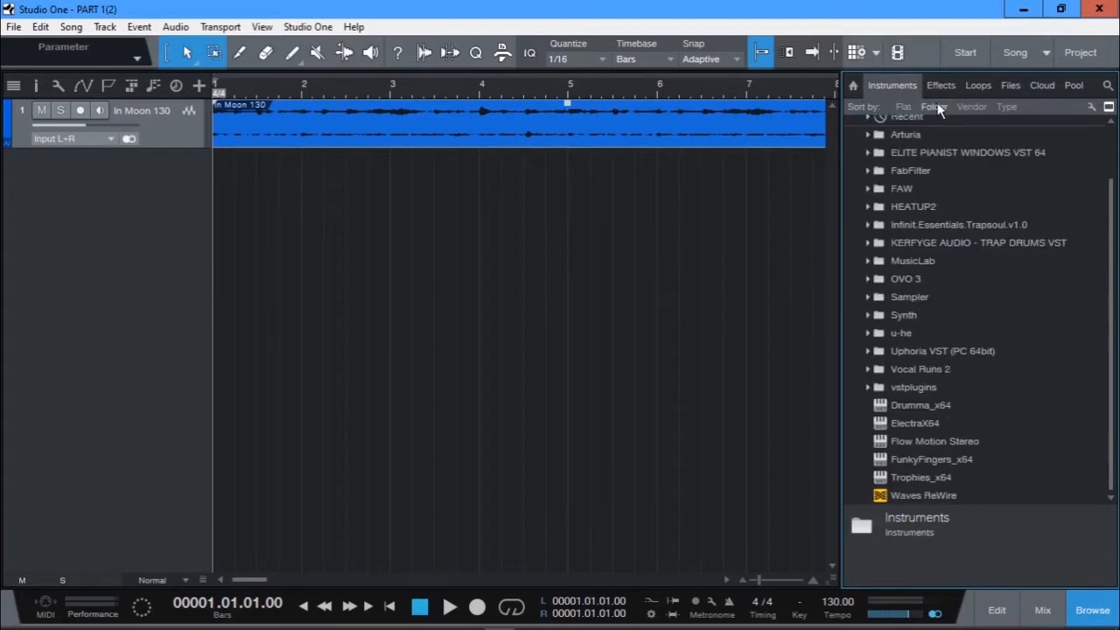
left_click(971, 107)
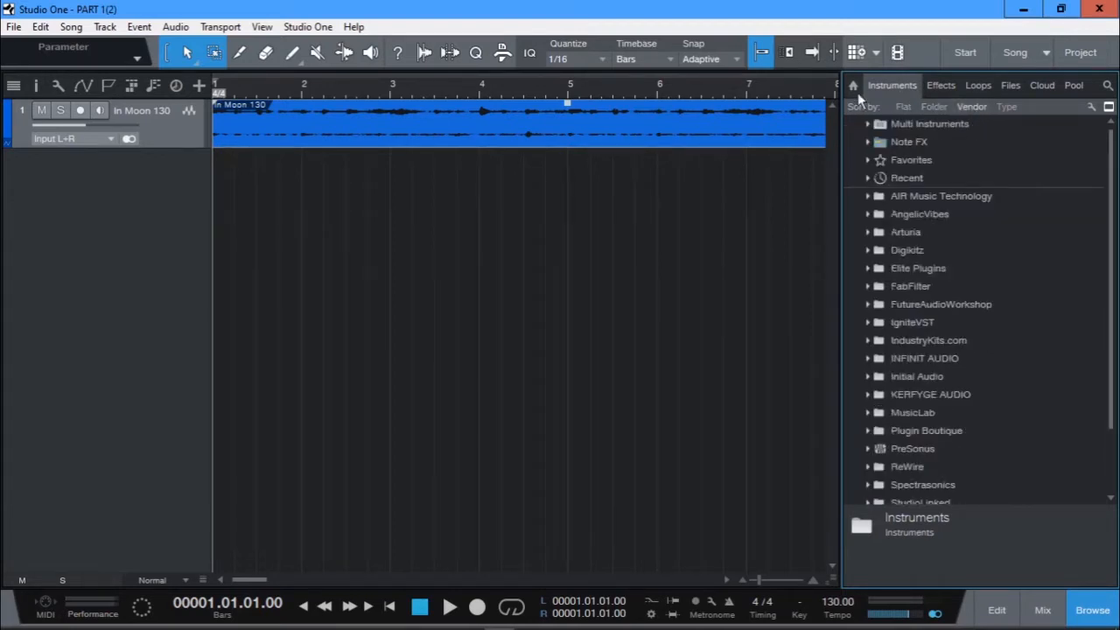
left_click(903, 106)
scroll(962, 219, "down", 10)
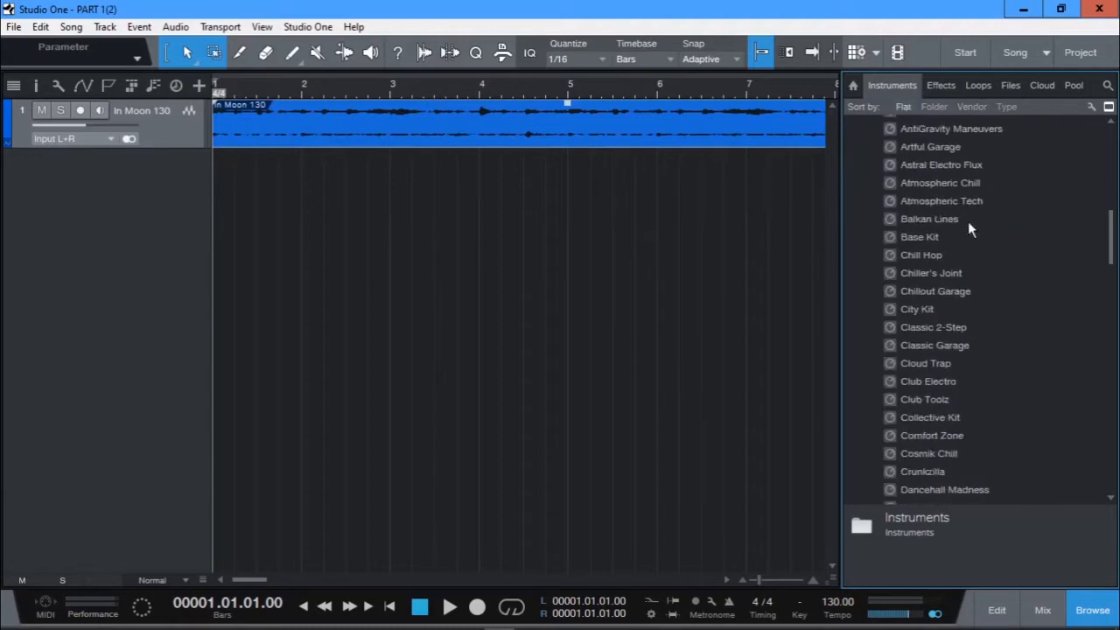
scroll(953, 216, "down", 10)
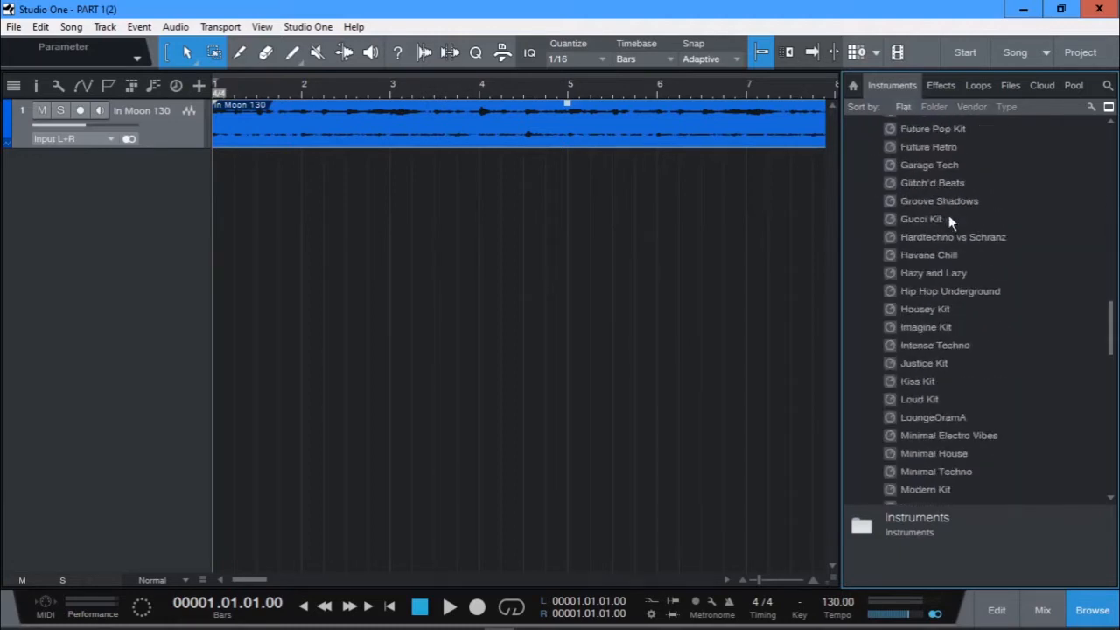
left_click(946, 85)
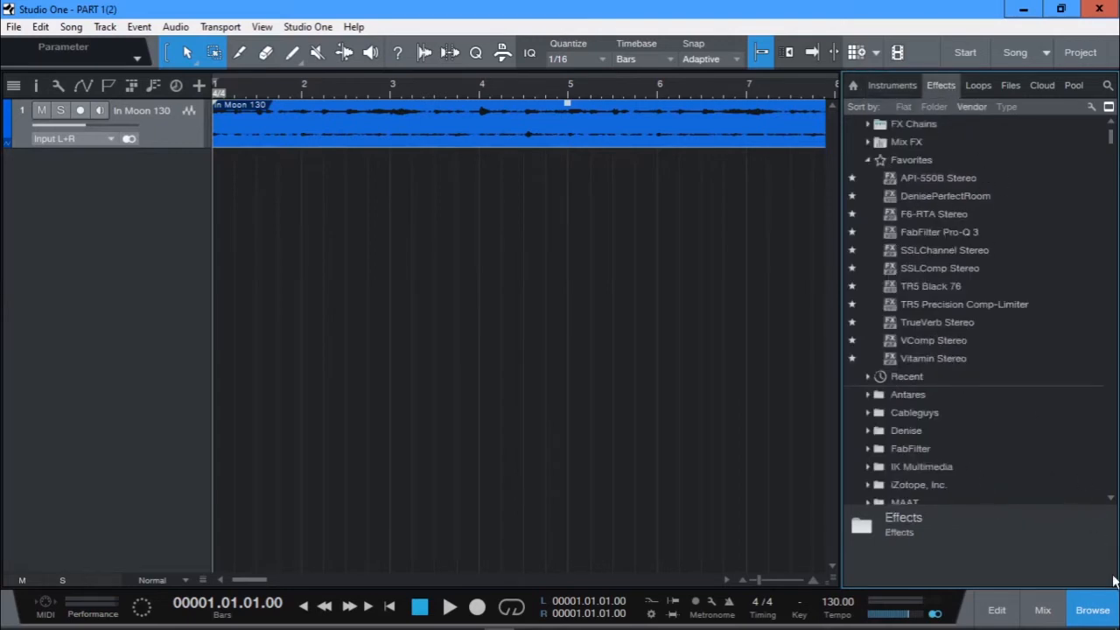
left_click(1098, 611)
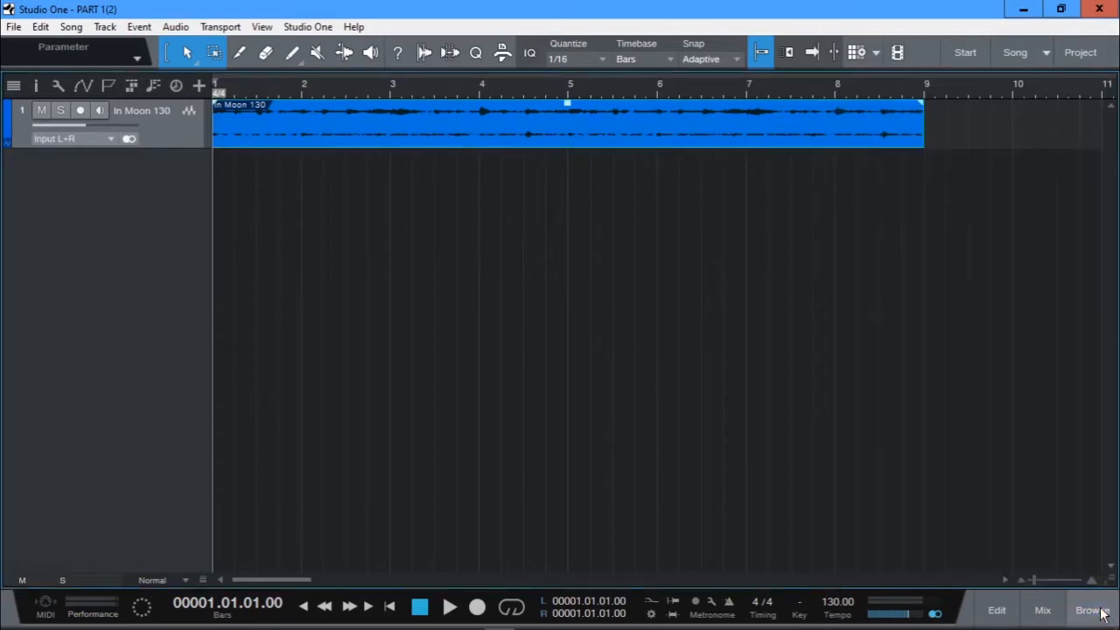
- Show and hide the mix console and the audio editor to view the In Moon 130 track in each
left_click(1048, 617)
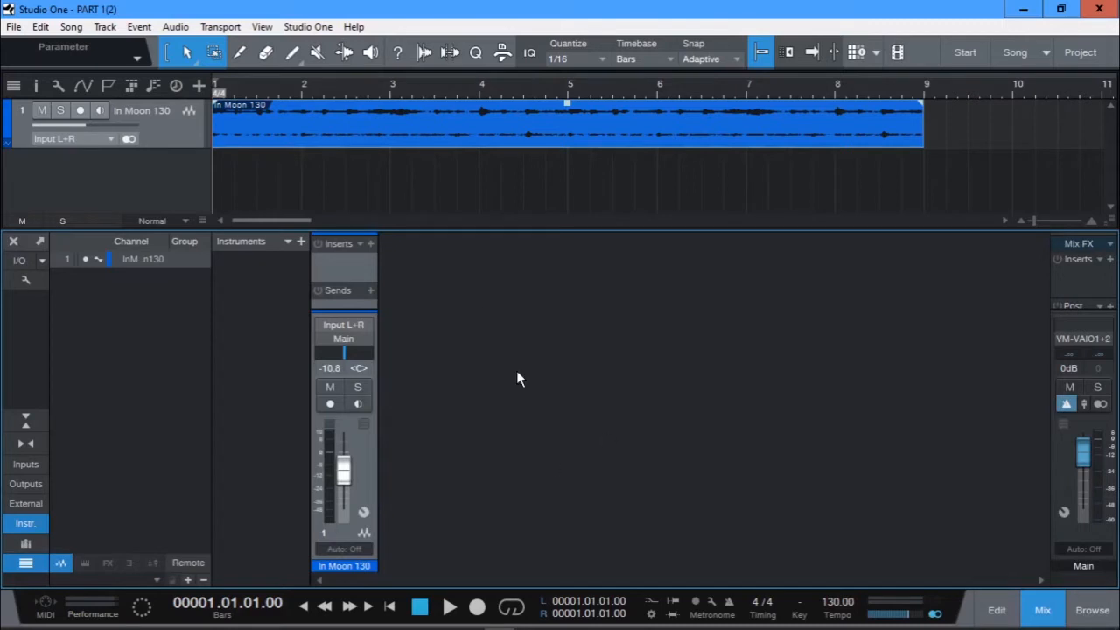
left_click(1042, 612)
left_click(998, 610)
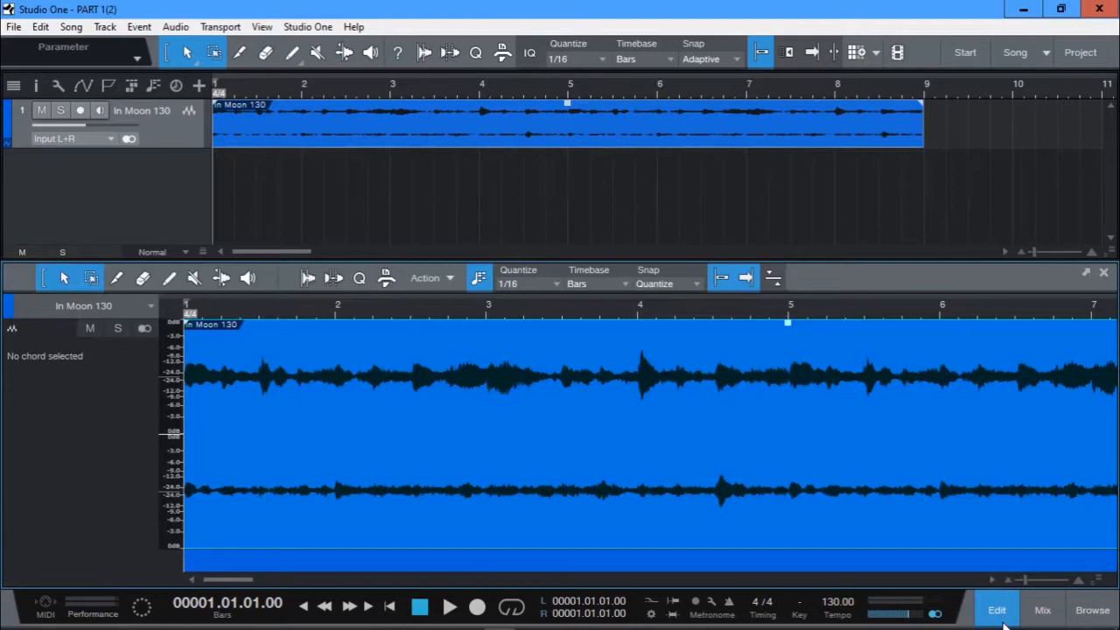
left_click(1003, 617)
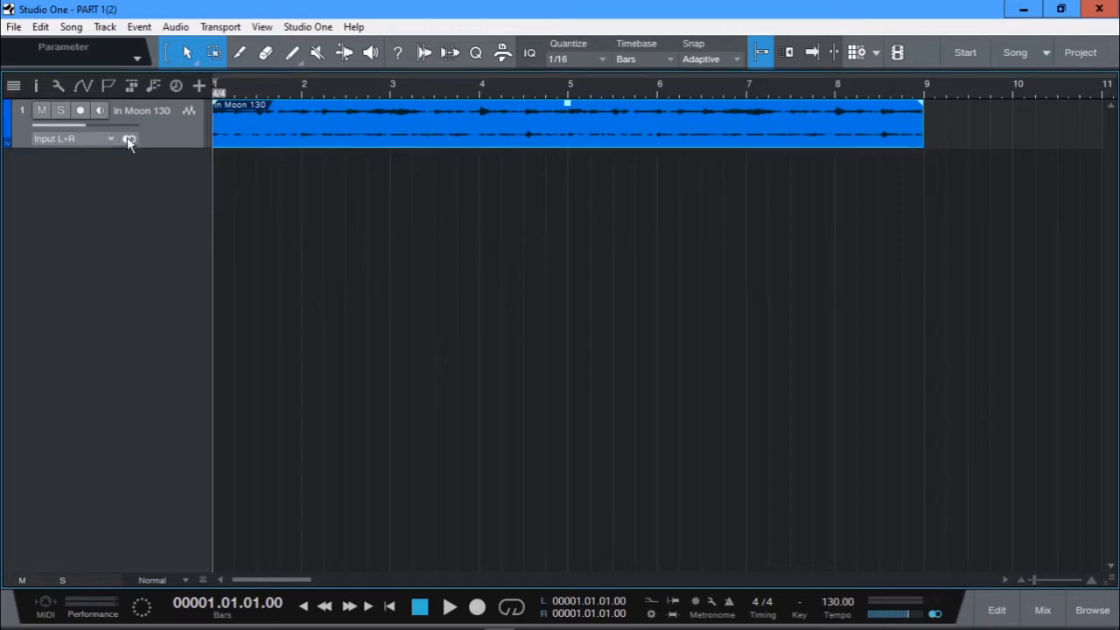
- Lower the In Moon 130 track's volume to -16.0 dB and close the mix console
mouse_move(84, 124)
mouse_move(84, 124)
left_mouse_down()
mouse_move(116, 130)
mouse_move(82, 133)
left_mouse_up()
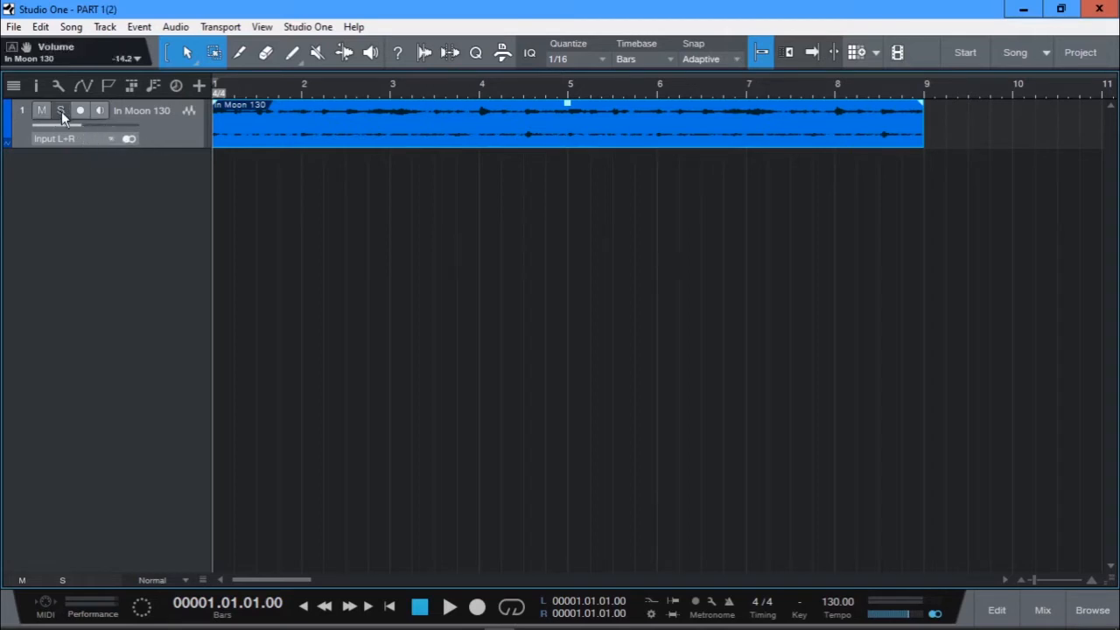
left_click(1043, 611)
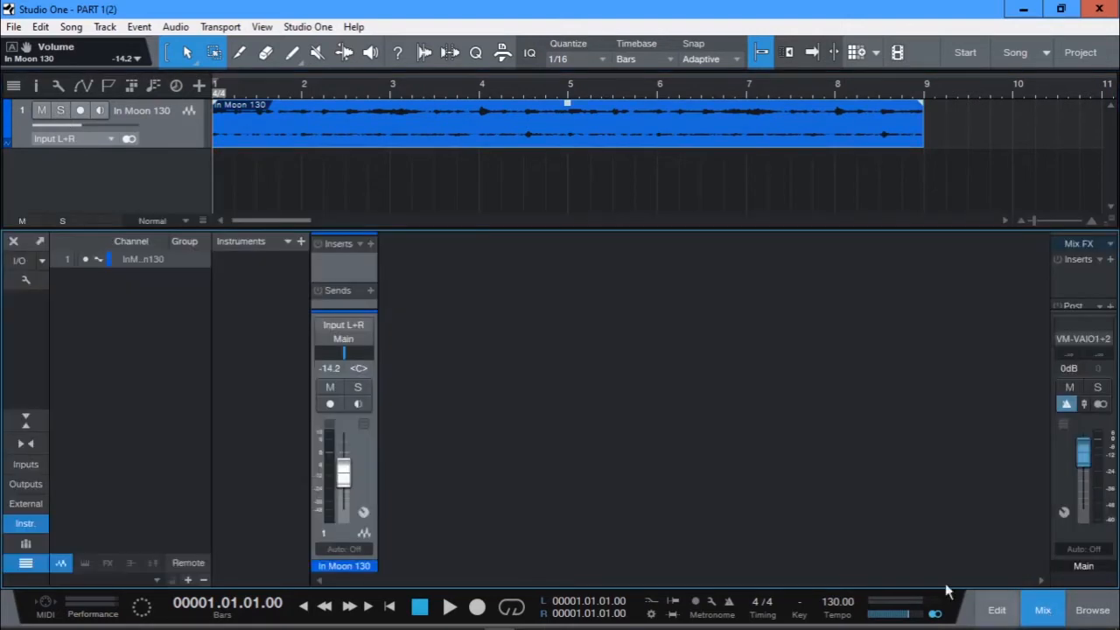
left_click_drag(344, 482, 347, 495)
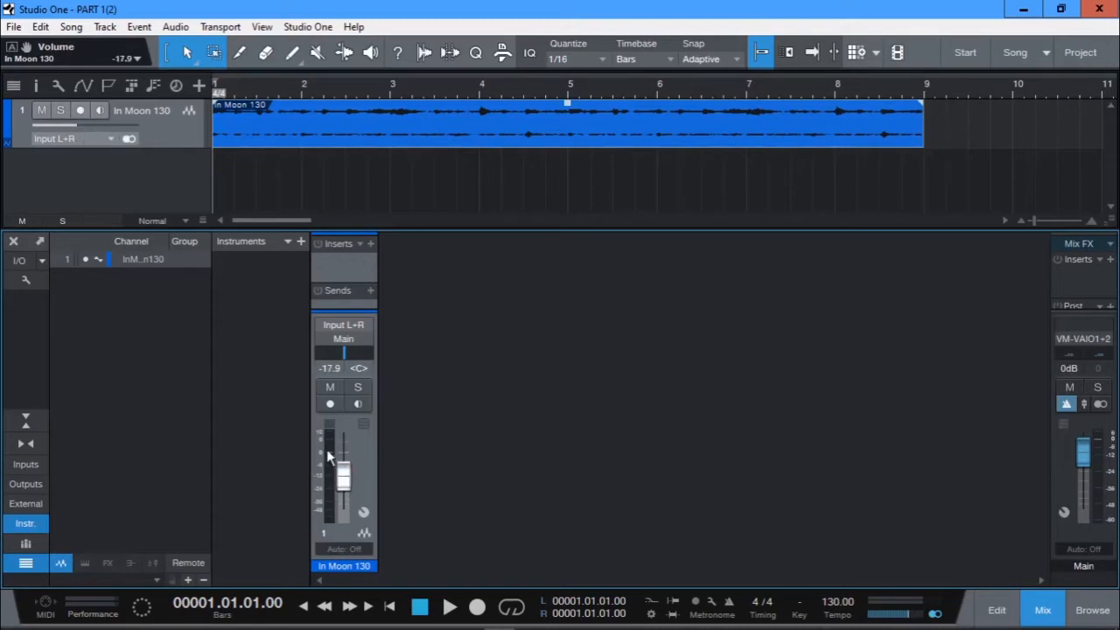
mouse_move(345, 488)
left_mouse_down()
mouse_move(345, 463)
mouse_move(345, 480)
left_mouse_up()
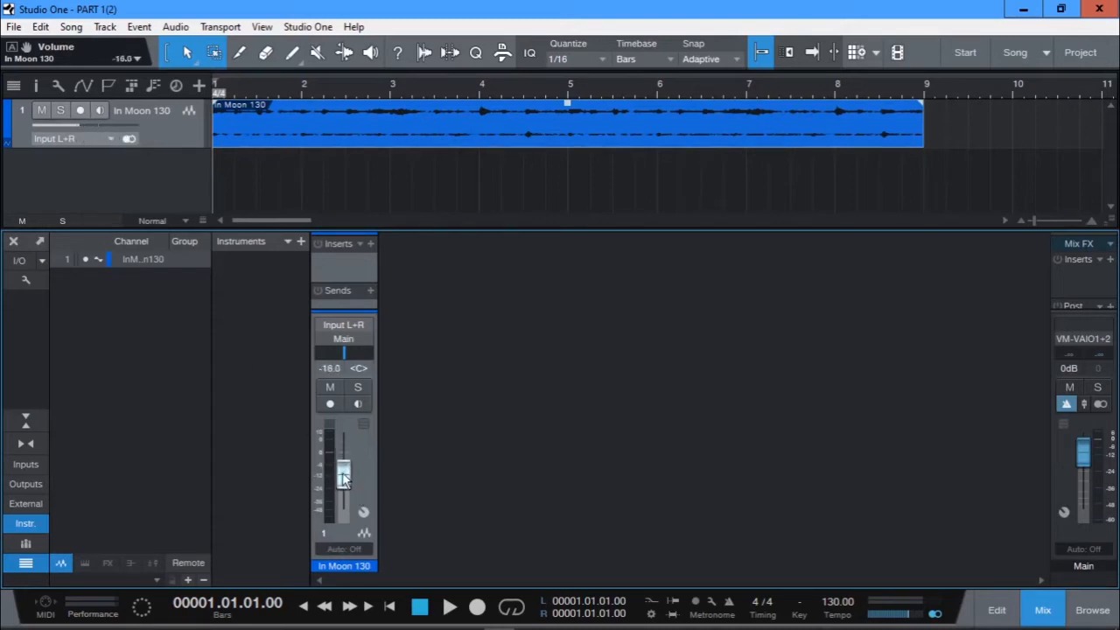
left_click(1050, 617)
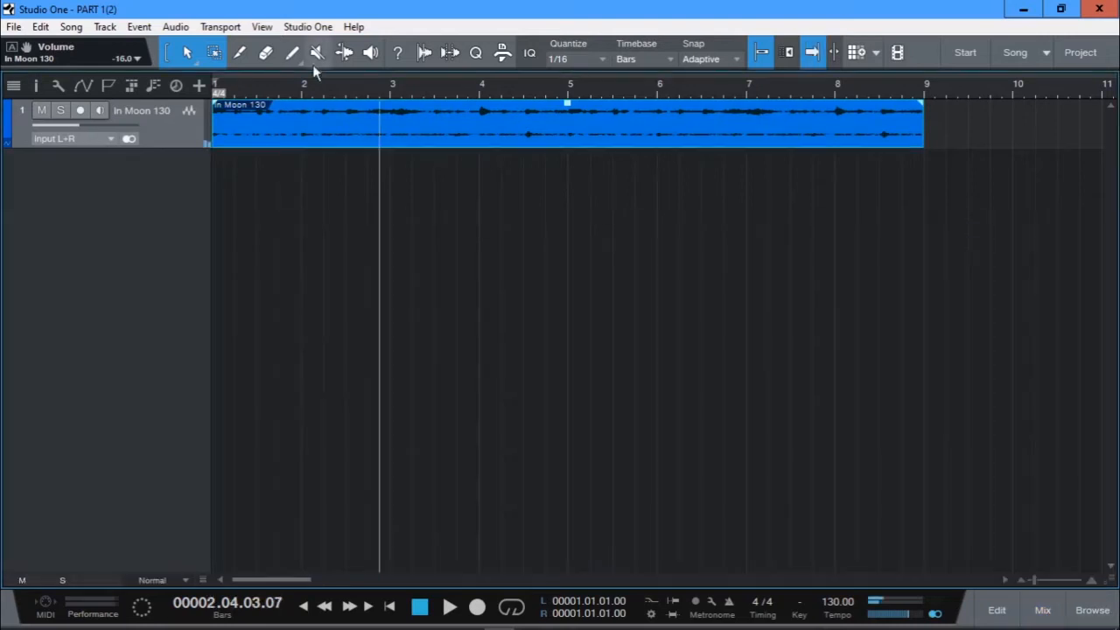
- Split the In Moon 130 event at bar 5, erase its second half, and return to the Arrow tool
left_click(245, 53)
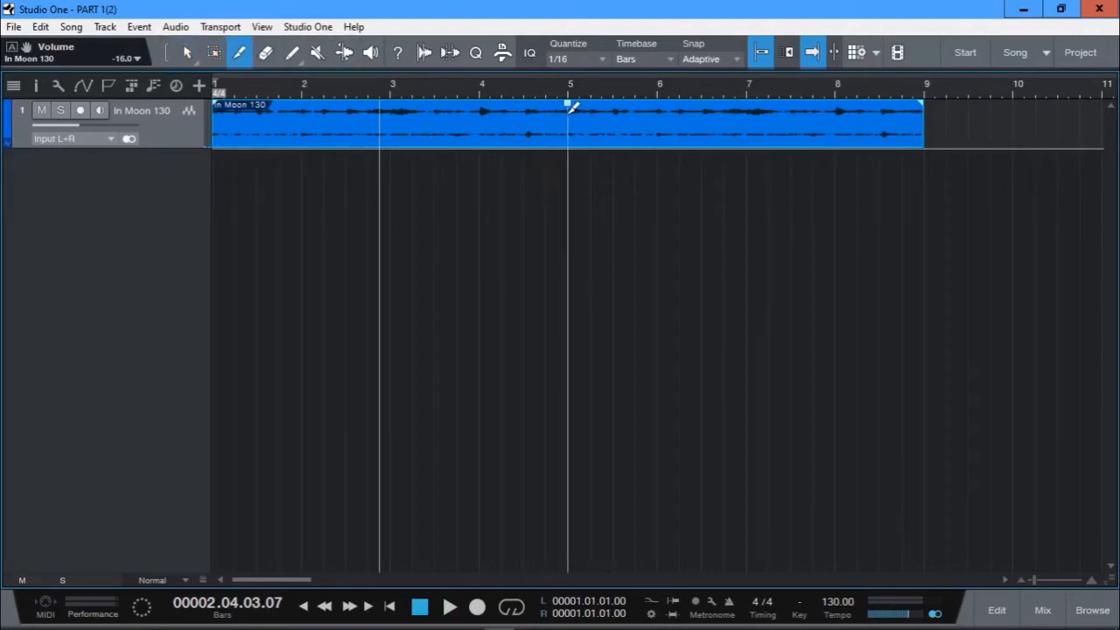
left_click(569, 106)
left_click(266, 53)
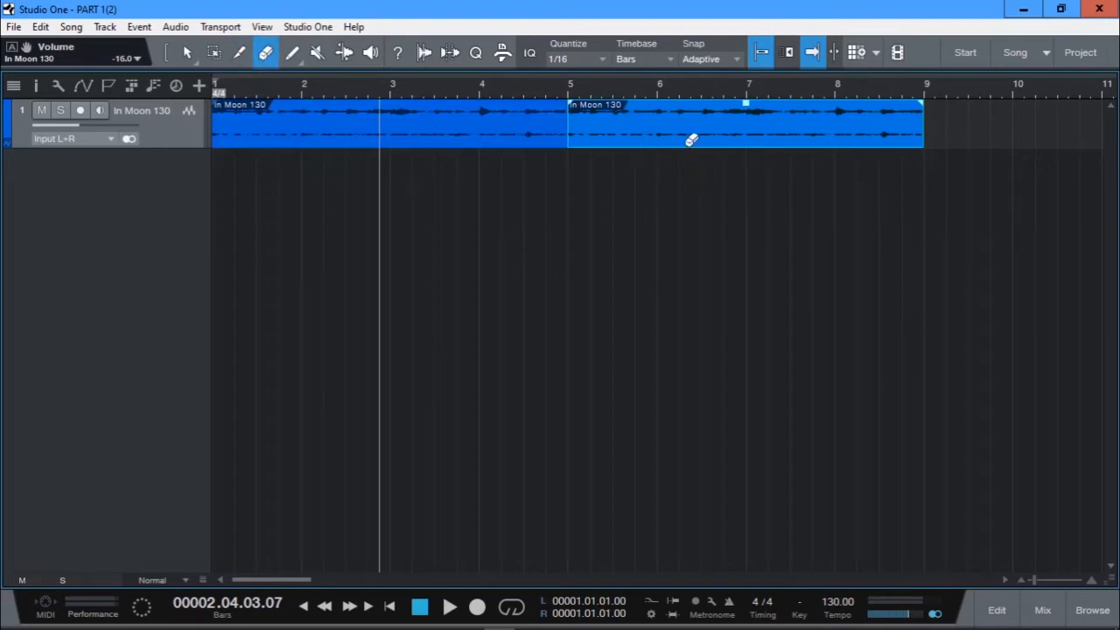
left_click(763, 131)
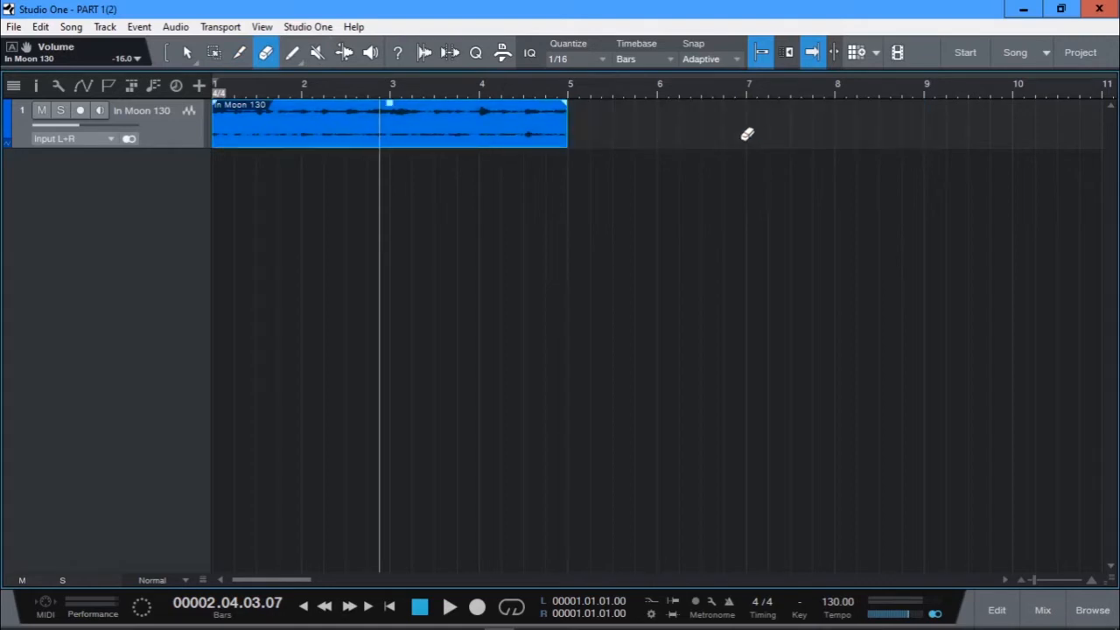
left_click(188, 53)
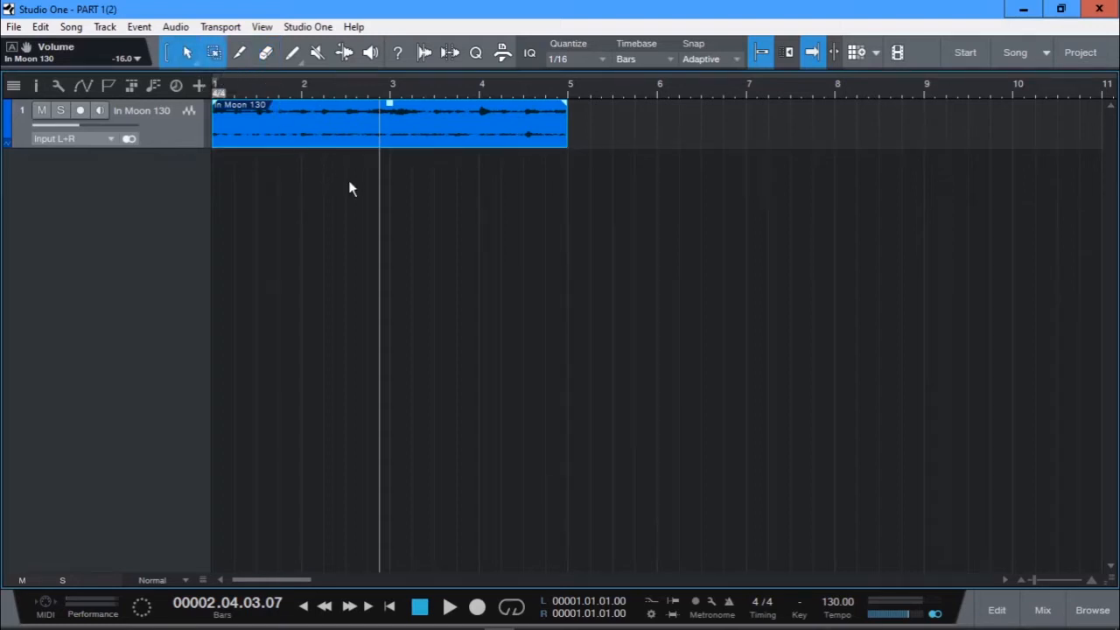
- Play the song from the start of bar 4 past the end of the shortened event, and stop playback
left_click(485, 91)
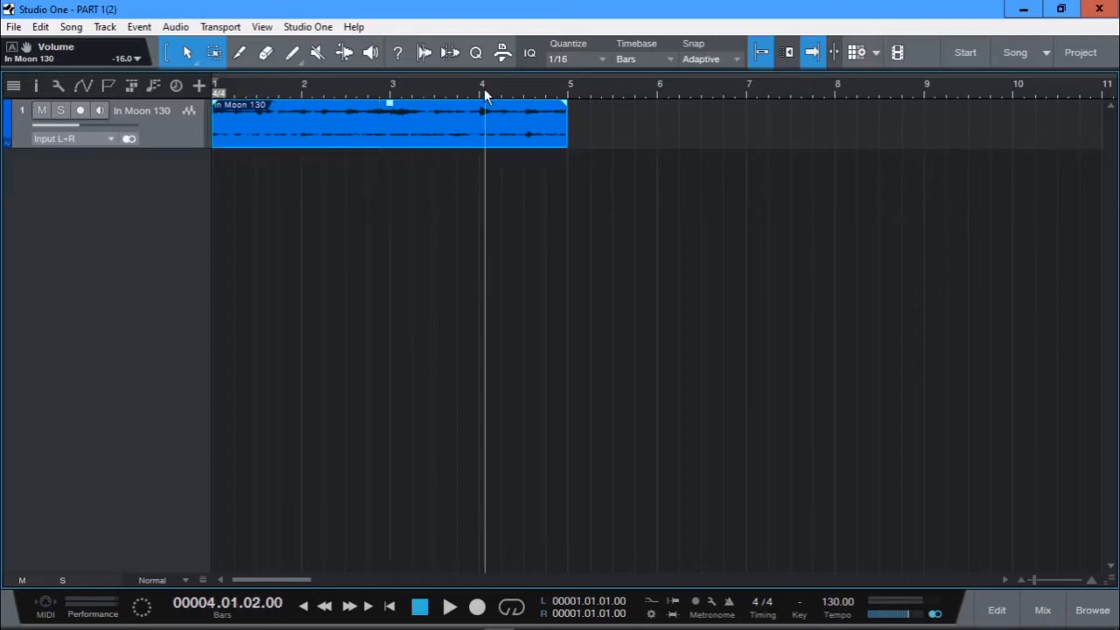
key("space")
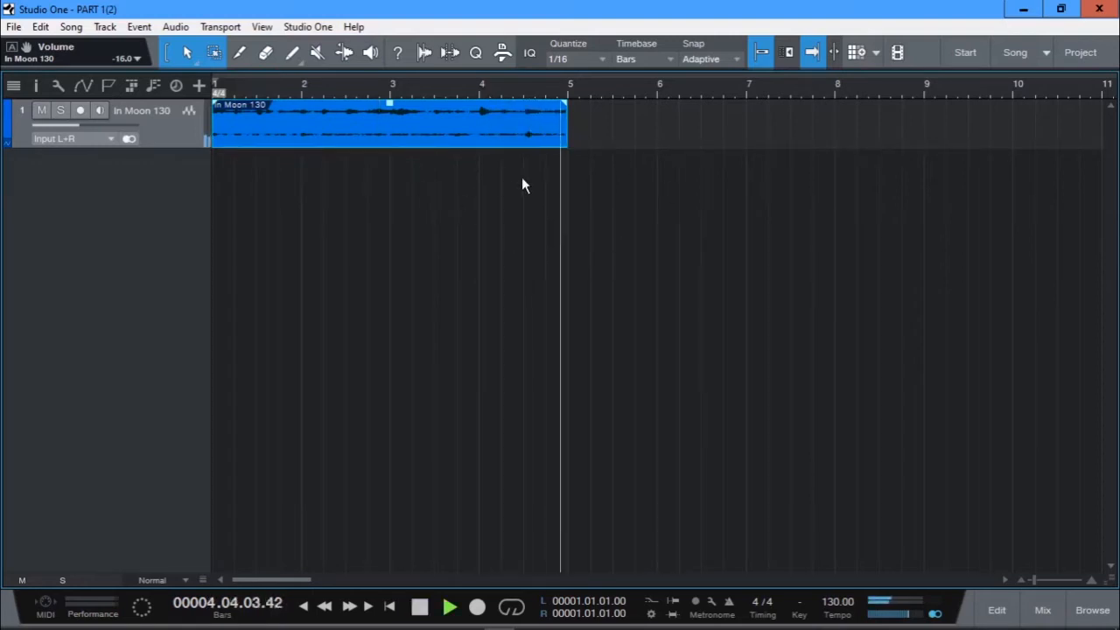
key("space")
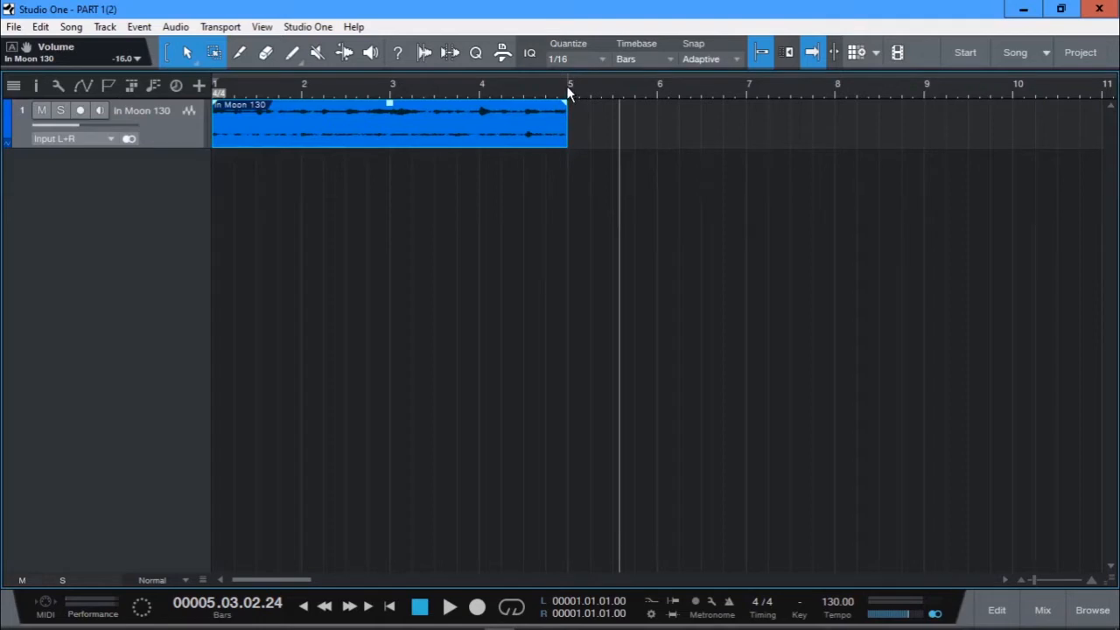
- Set the loop range to the In Moon 130 event, from bar 1 to bar 5, and play across its end from within bar 4
key("p")
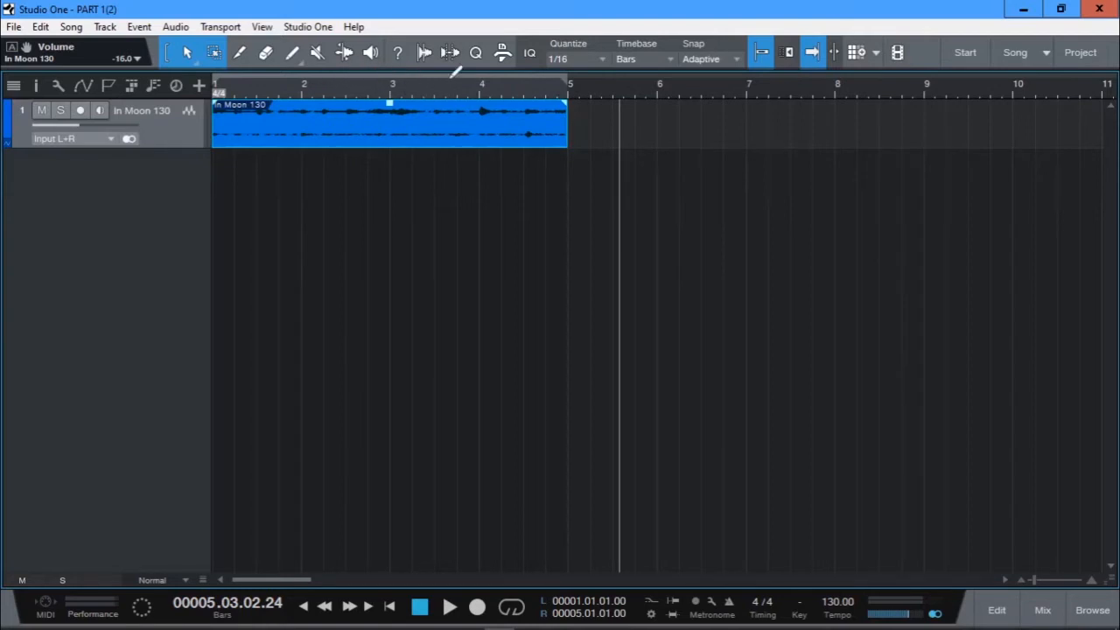
left_click(513, 88)
key("space")
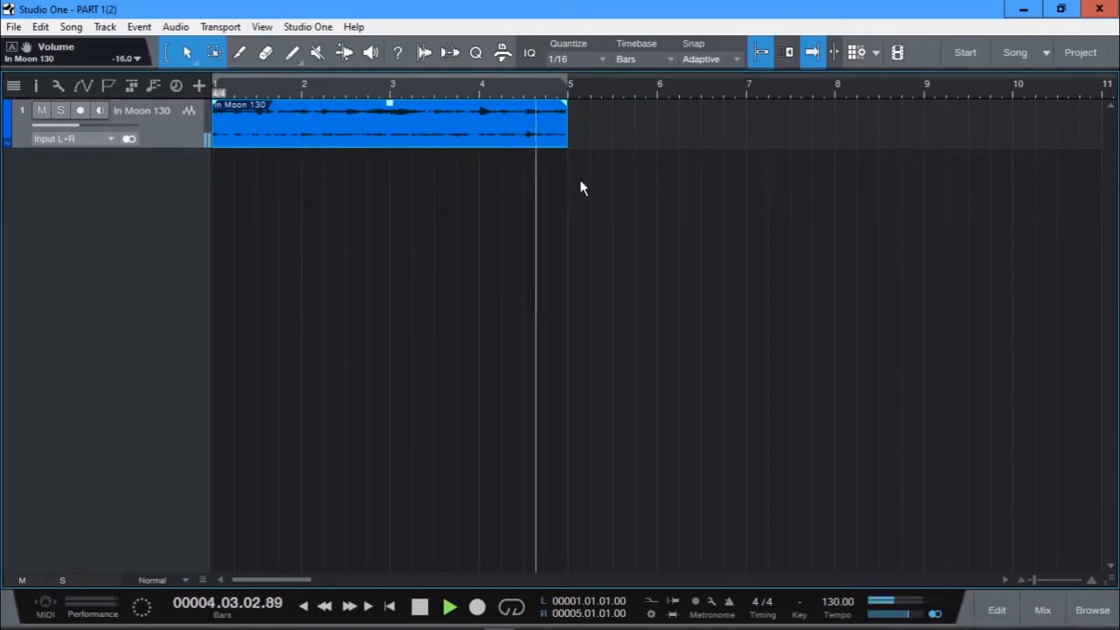
key("space")
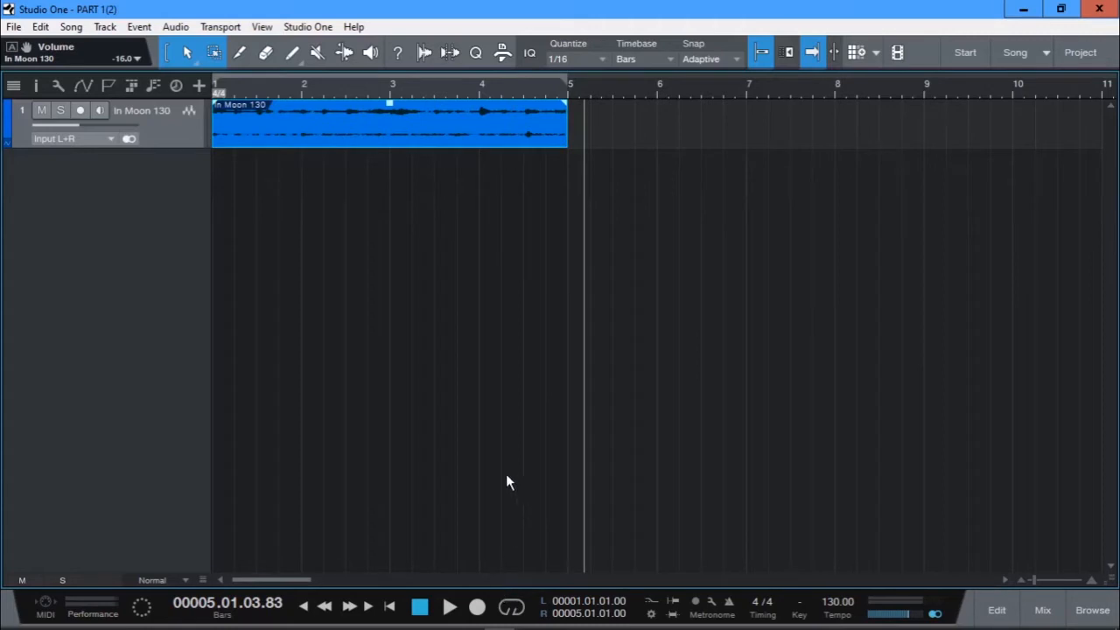
- Turn on looping for the bar 1 to 5 range and play the song from the middle of bar 4
left_click(512, 607)
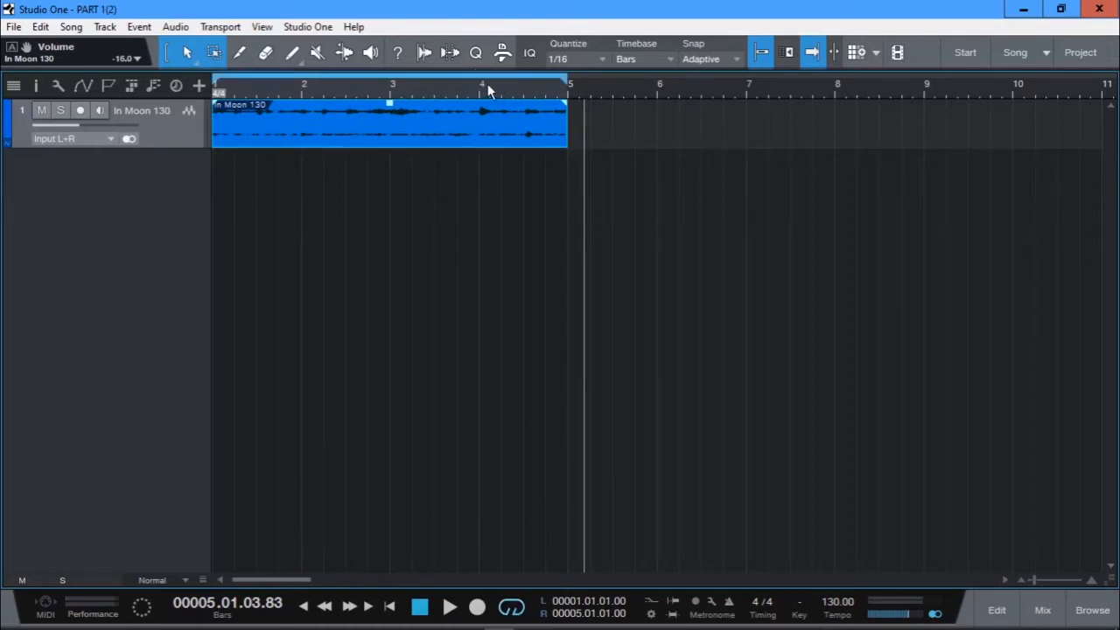
key("space")
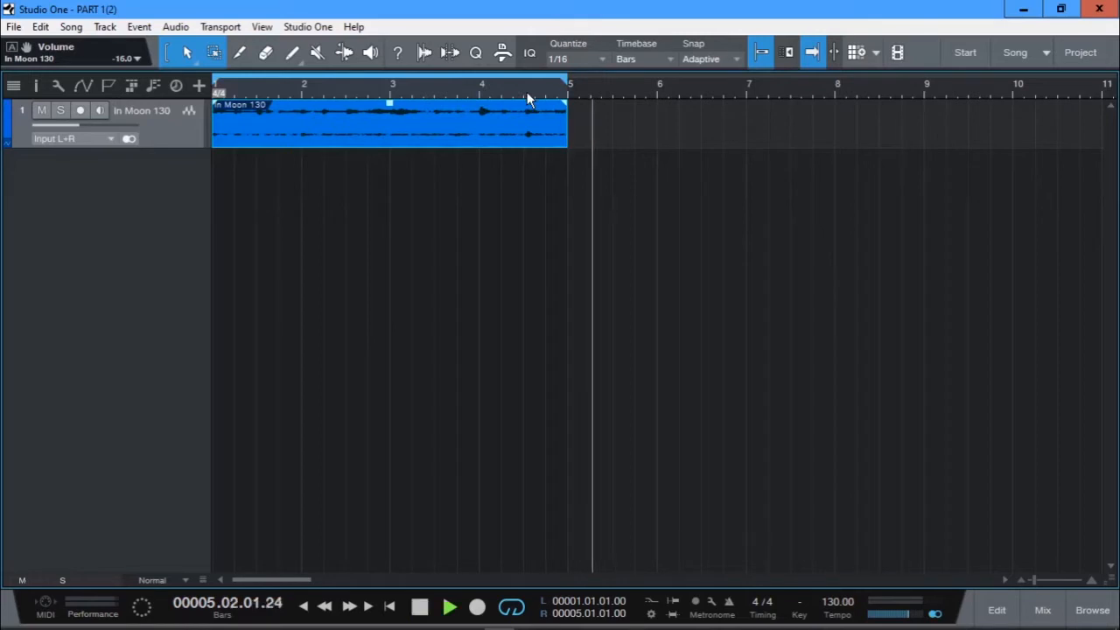
key("space")
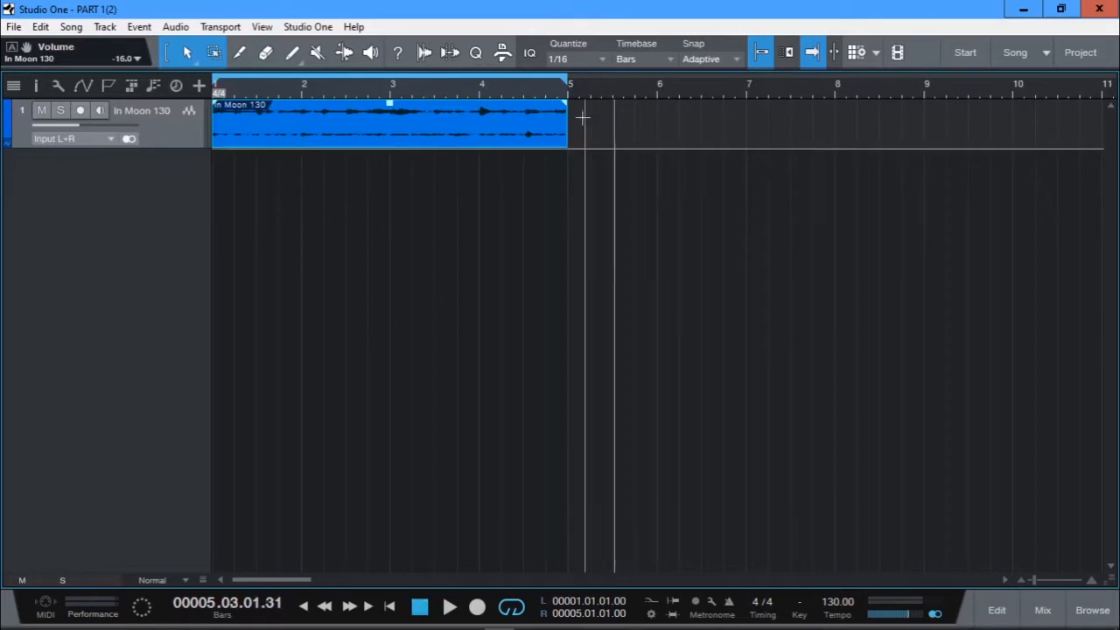
left_click(530, 86)
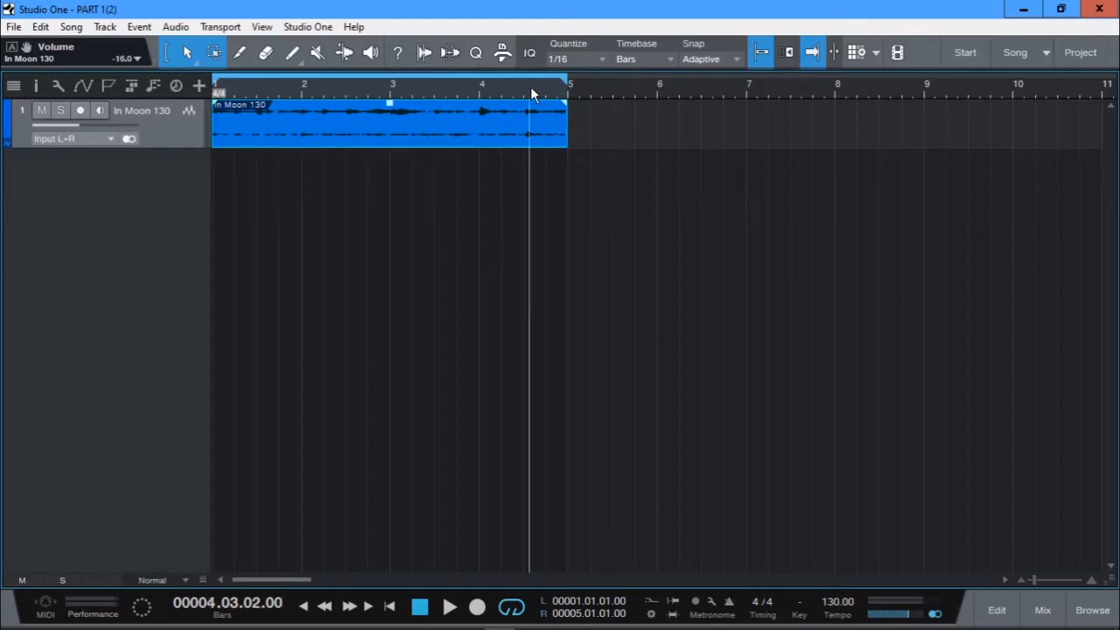
key("space")
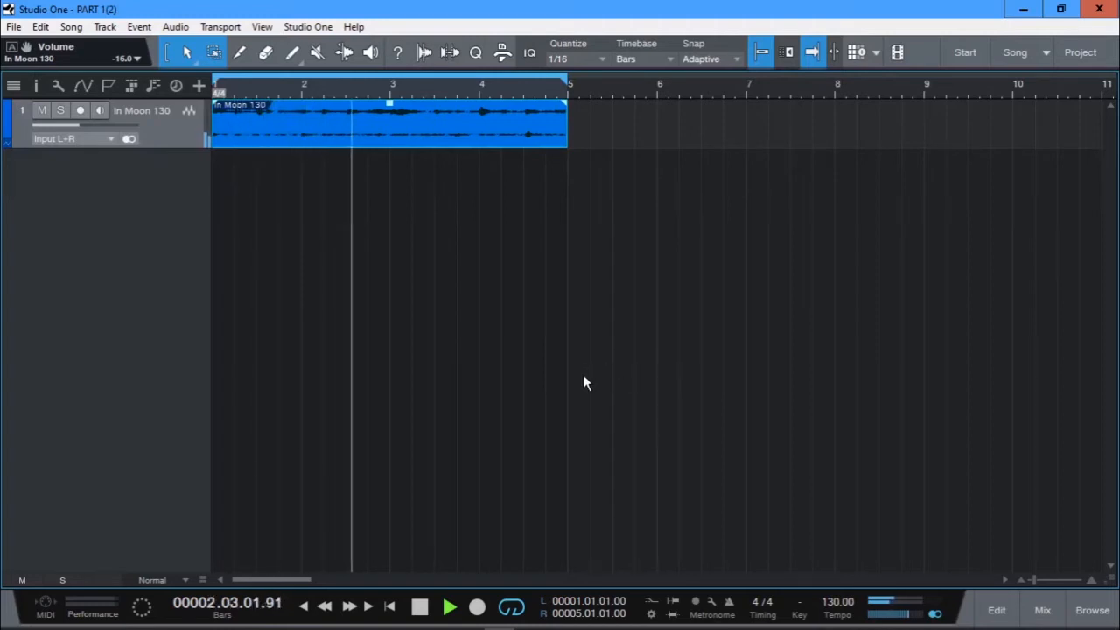
- Stop playback and return the playback cursor to the start of the song
left_click(420, 606)
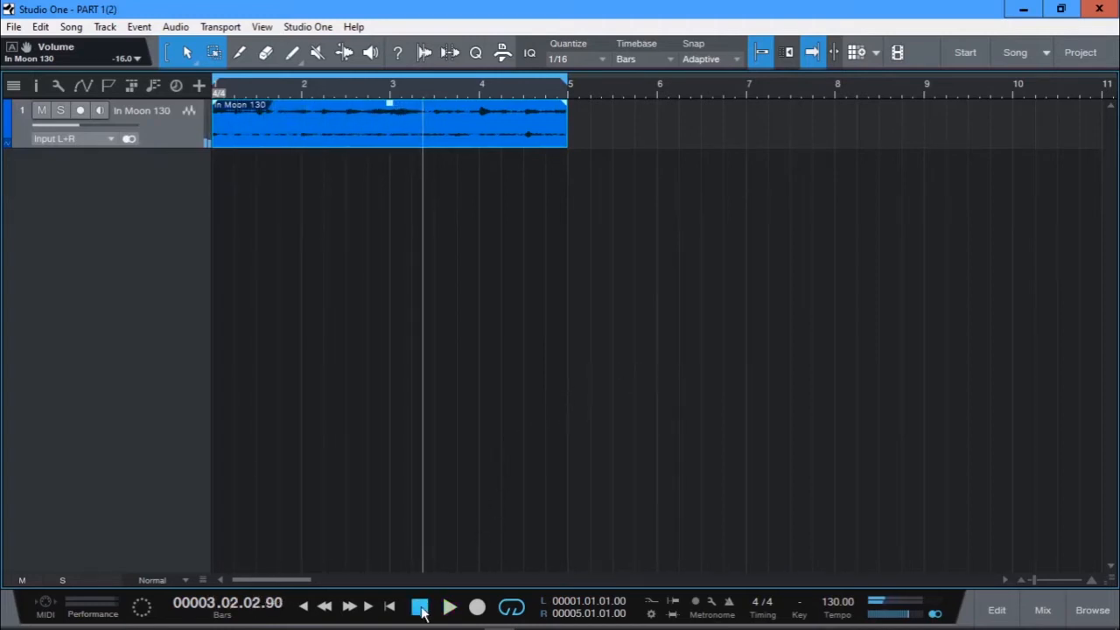
left_click(419, 608)
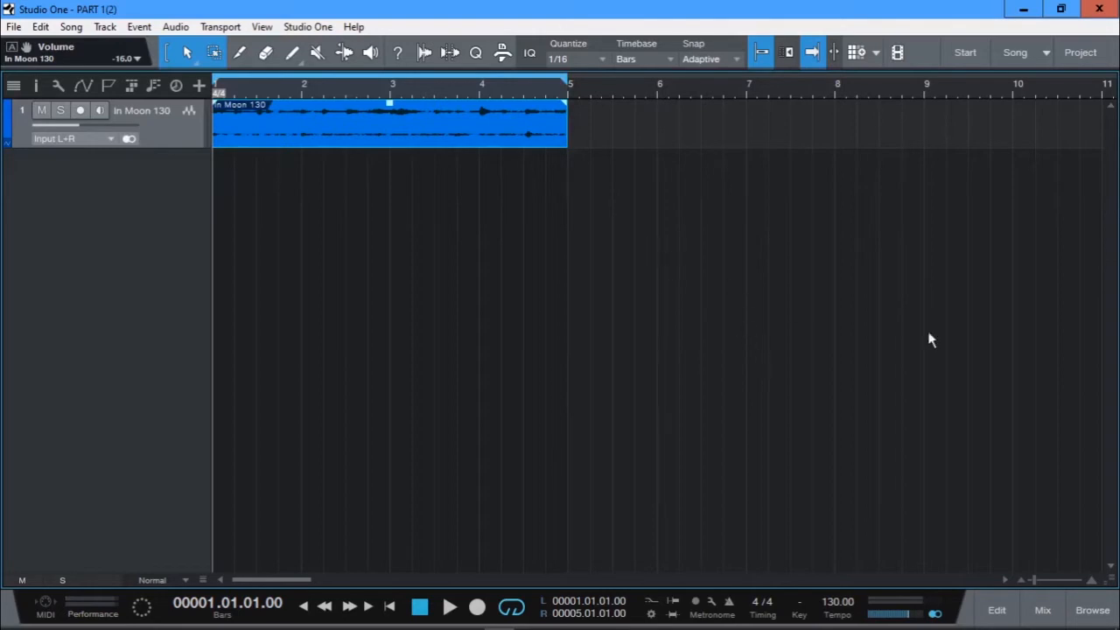
- Show the file browser and open the snares folder of SLIGHT KIT VOL. 6 within MY KITS, collapsing the 808s folder
left_click(1092, 611)
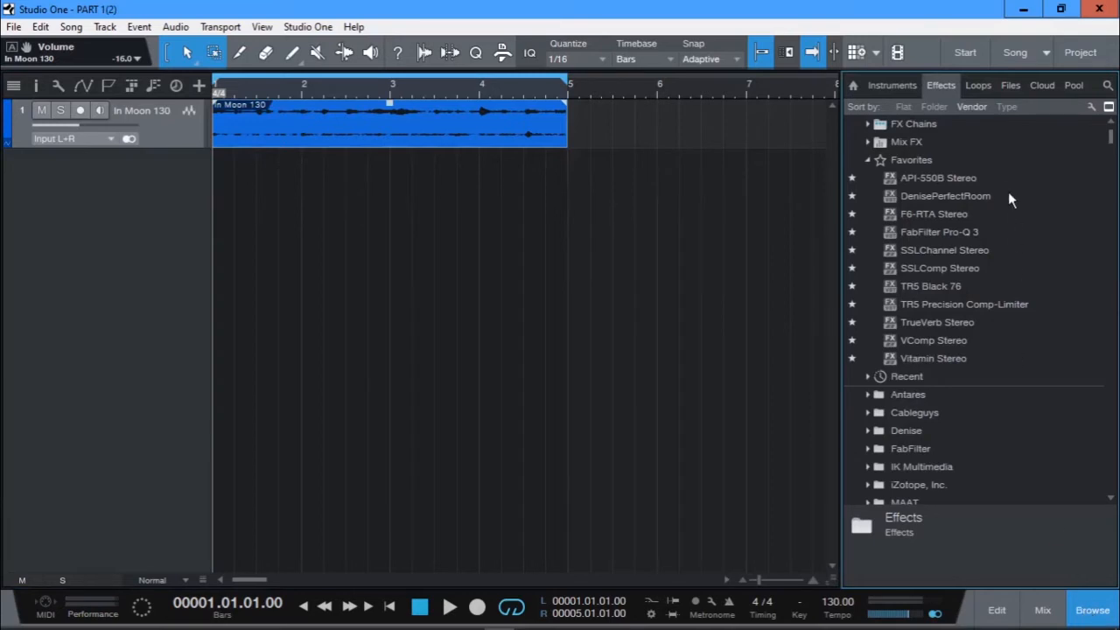
left_click(1011, 85)
scroll(997, 228, "down", 1)
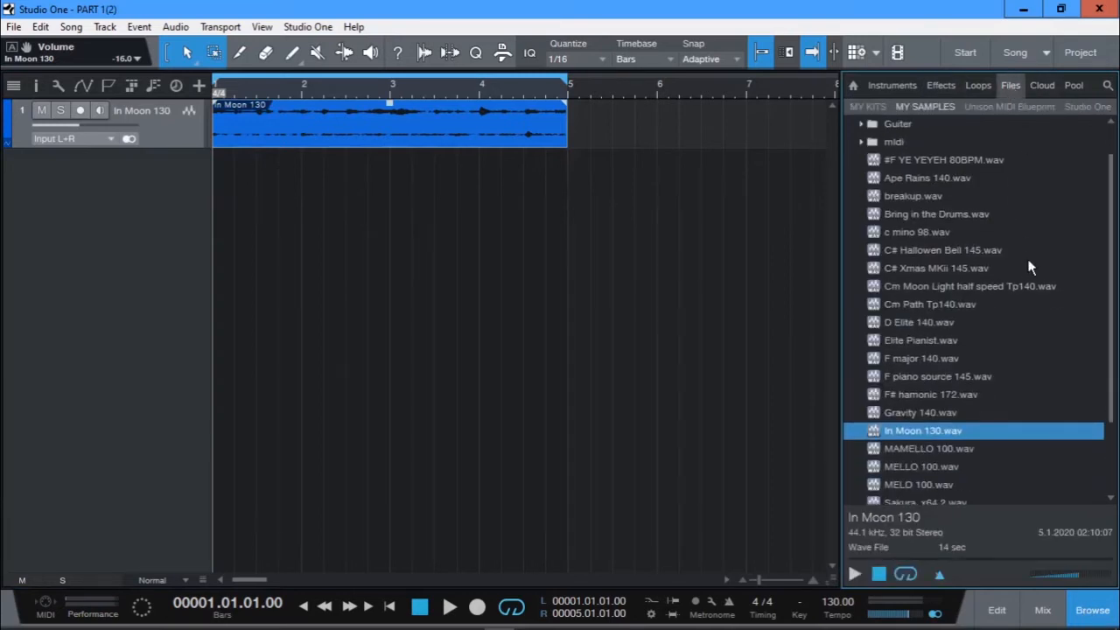
scroll(997, 259, "up", 1)
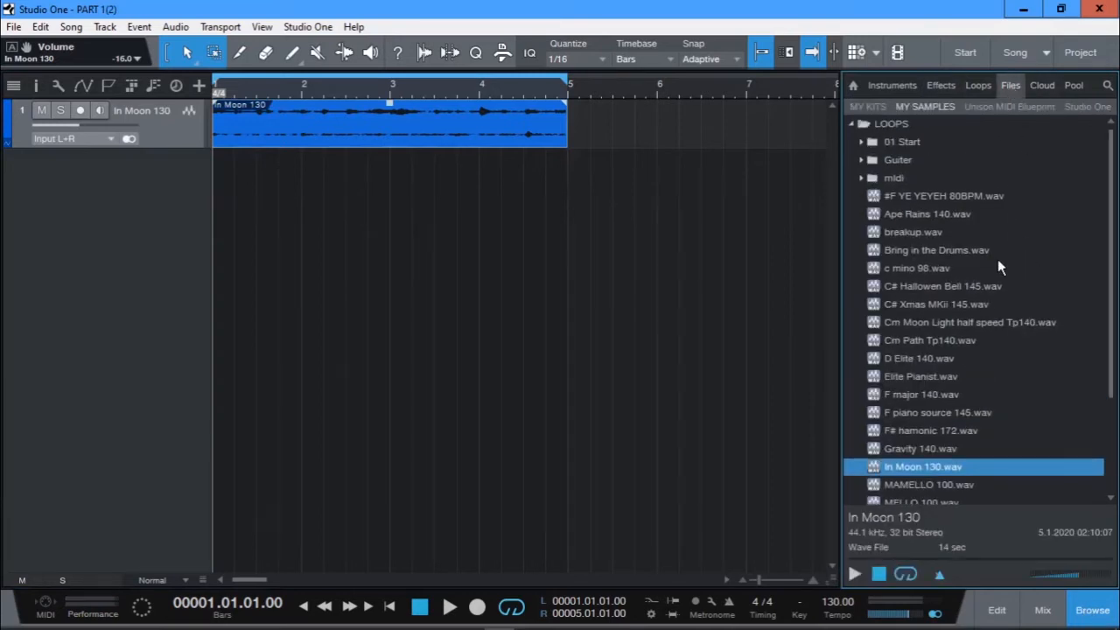
left_click(876, 105)
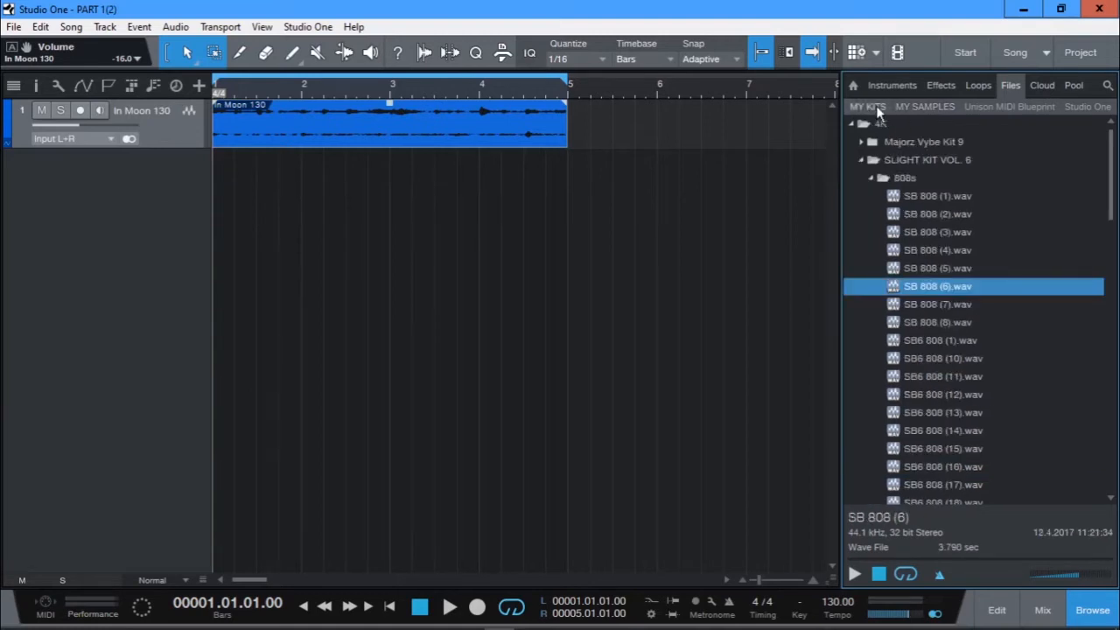
left_click(871, 192)
left_click(861, 163)
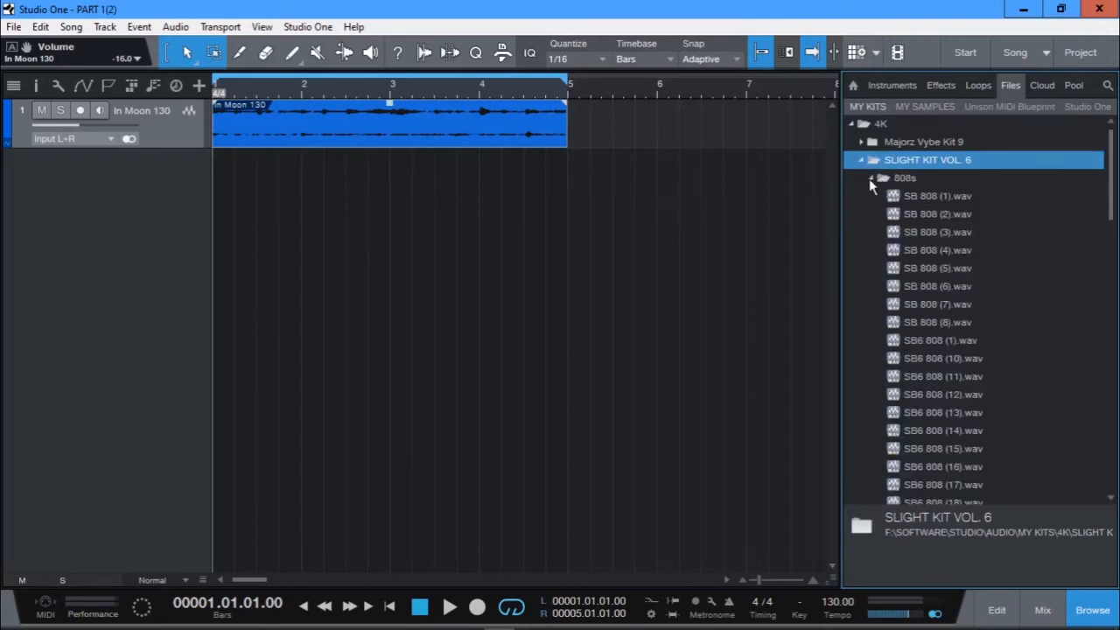
left_click(871, 180)
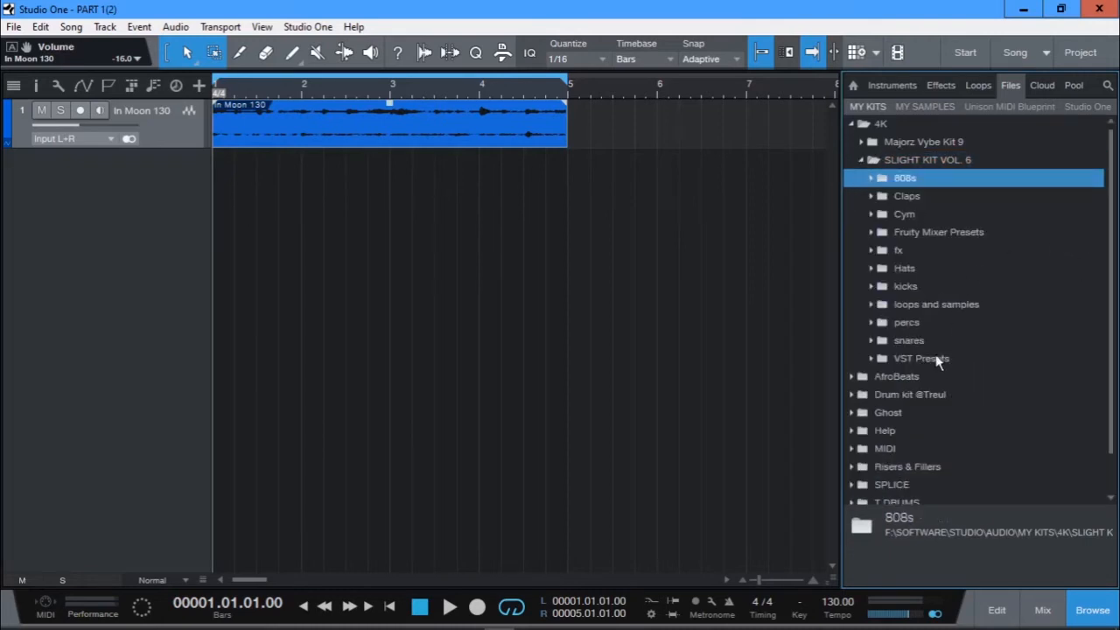
double_click(908, 340)
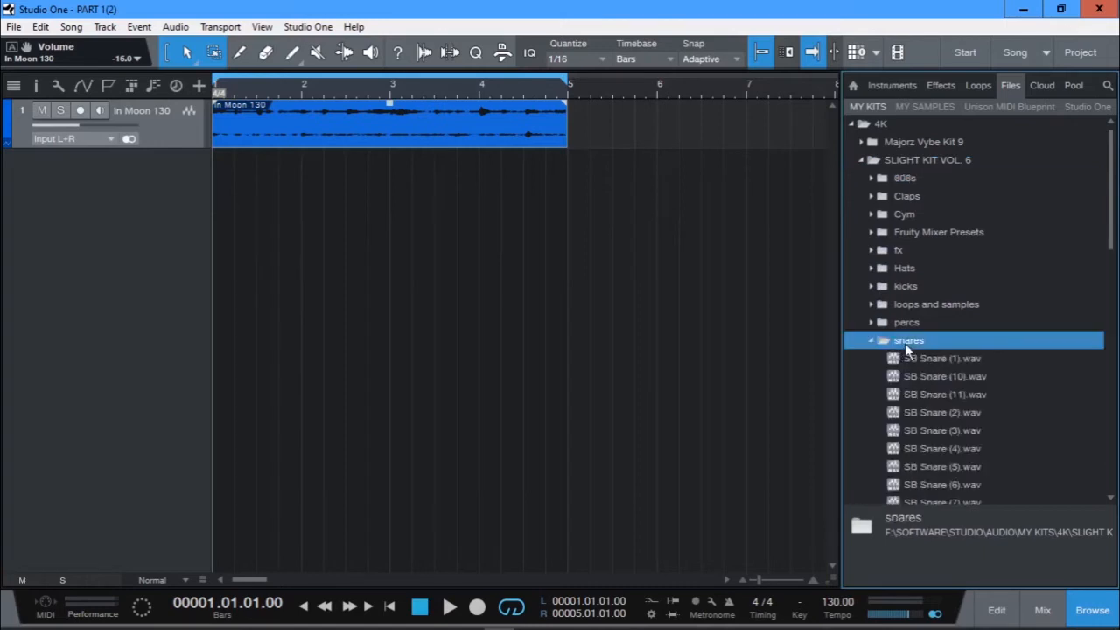
- Audition the first samples in the snares folder, comparing SB Snare (10) with its neighbours, and settle on SB Snare (10)
scroll(936, 349, "down", 1)
scroll(971, 293, "down", 2)
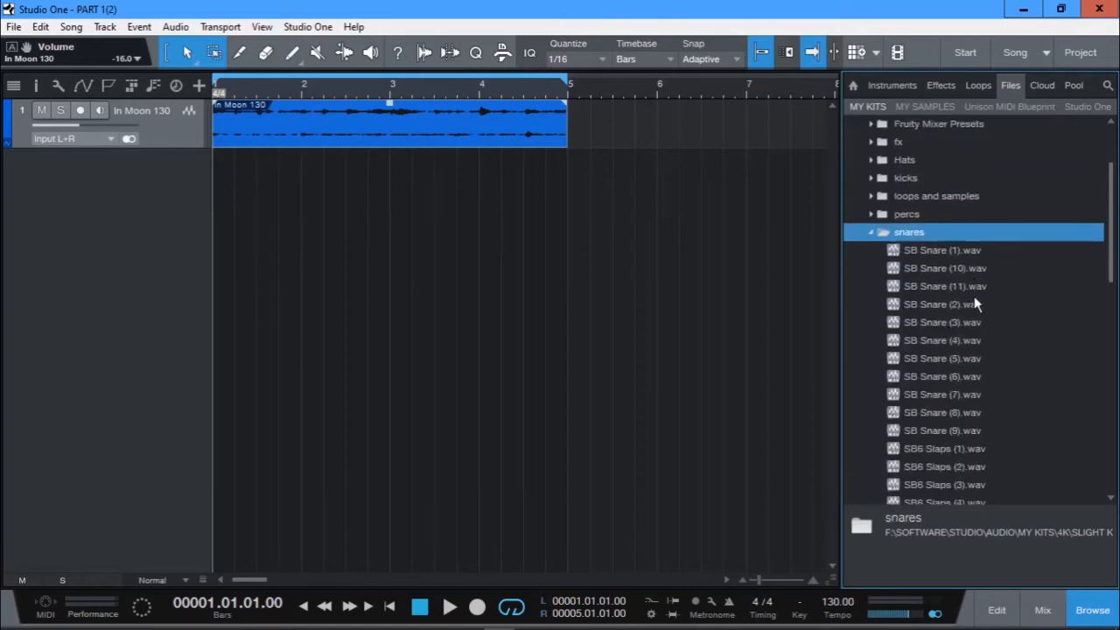
left_click(954, 198)
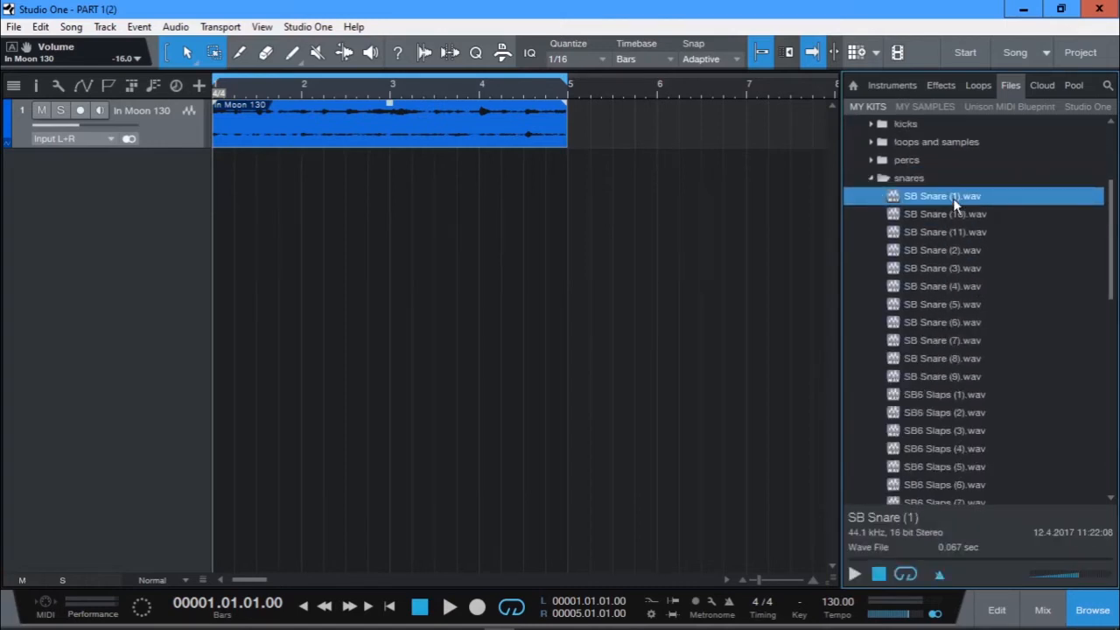
key("Down")
key("Down")
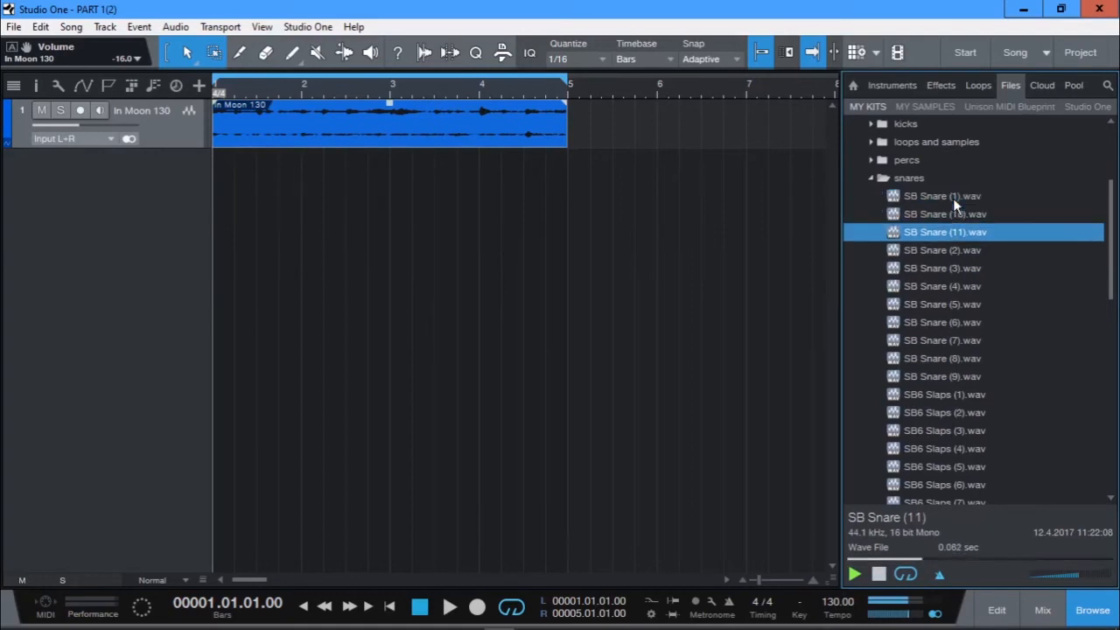
key("Up")
key("Down")
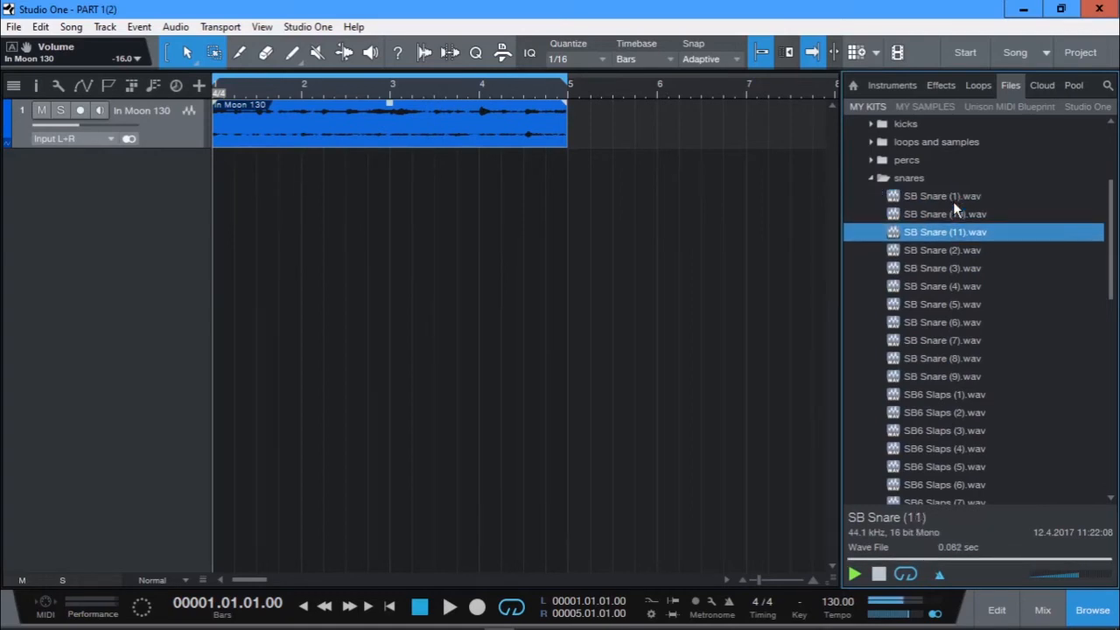
key("Down")
key("Up")
key("Up")
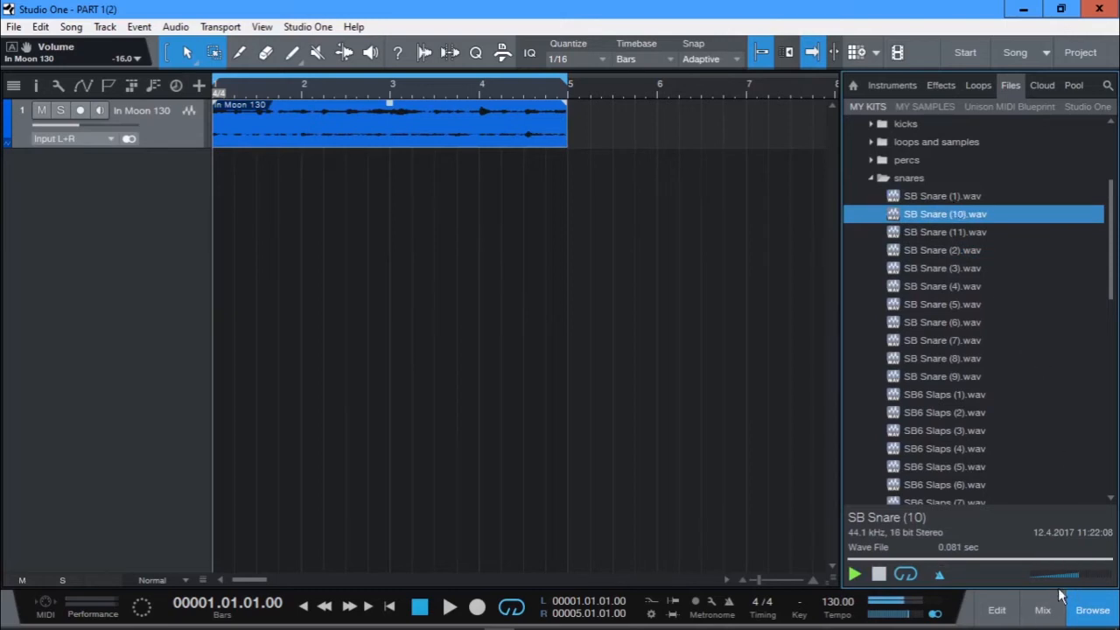
key("Down")
key("Up")
key("space")
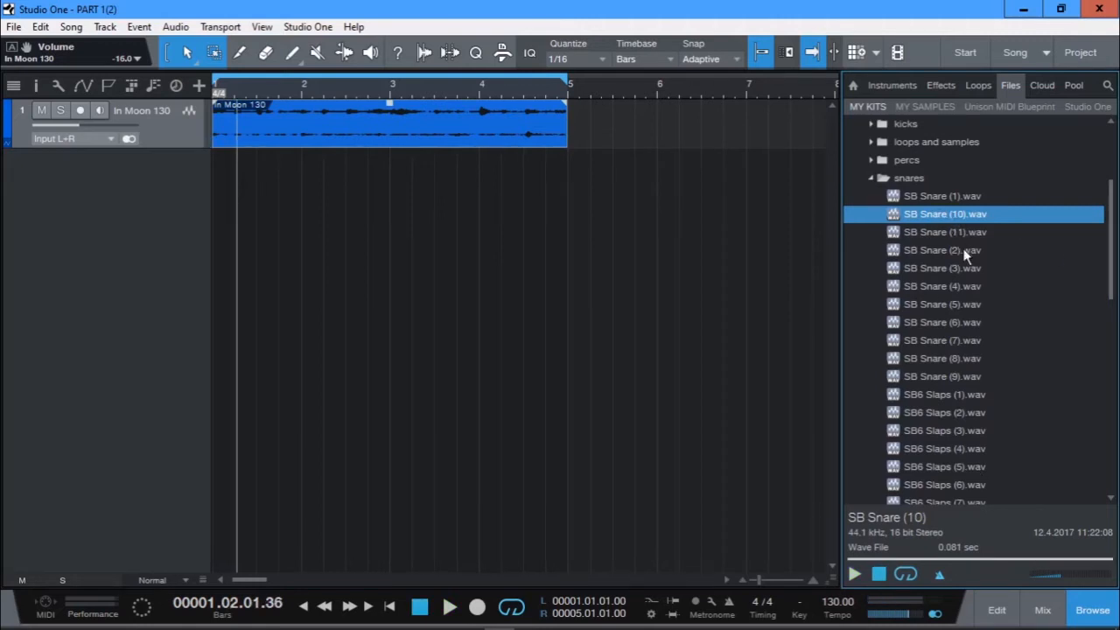
- Send SB Snare (10) to a new SampleOne instrument track, view its instrument window and close it
right_click(959, 216)
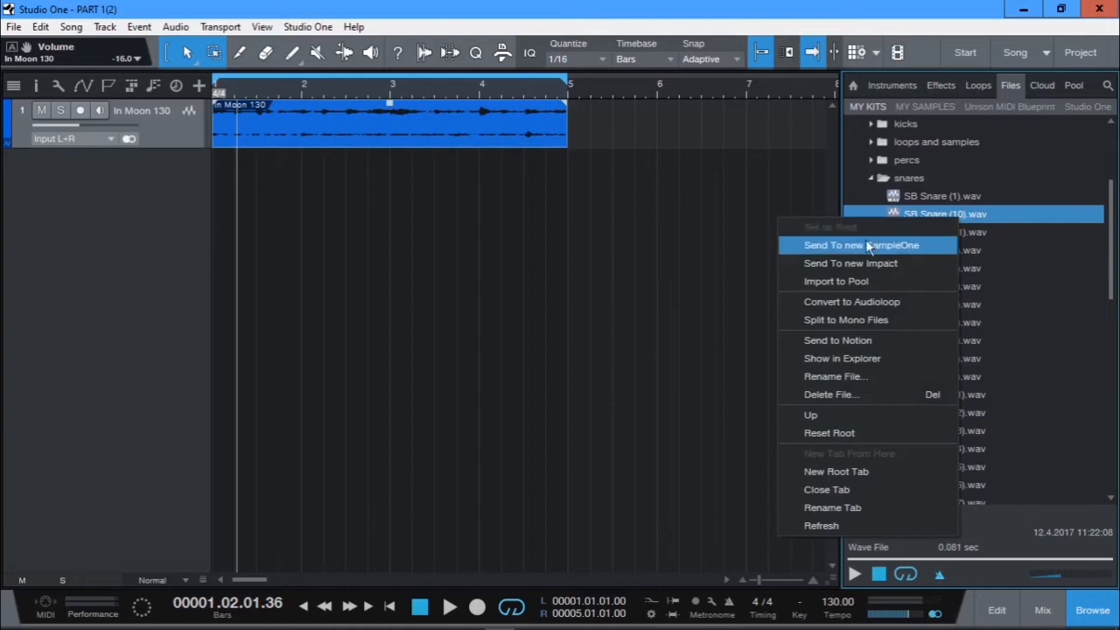
left_click(908, 246)
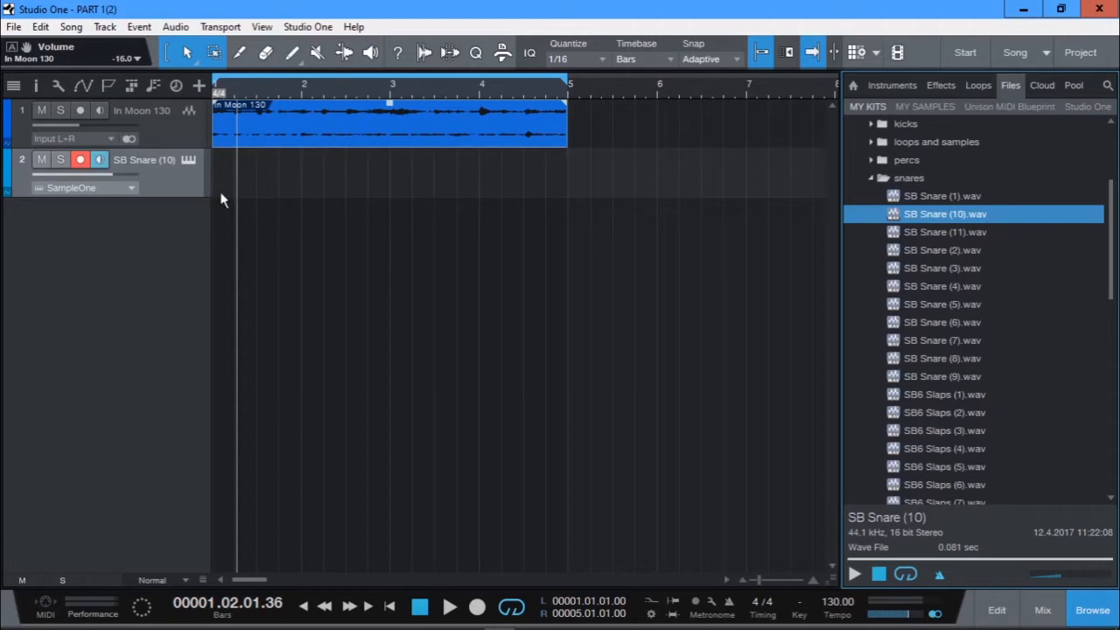
left_click(189, 160)
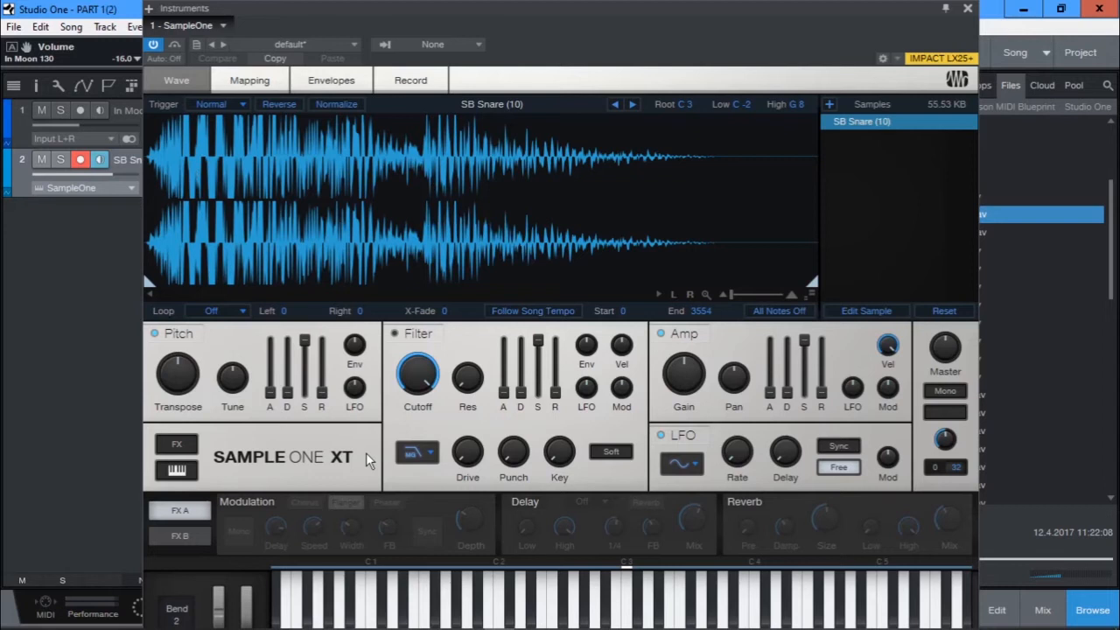
left_click(967, 10)
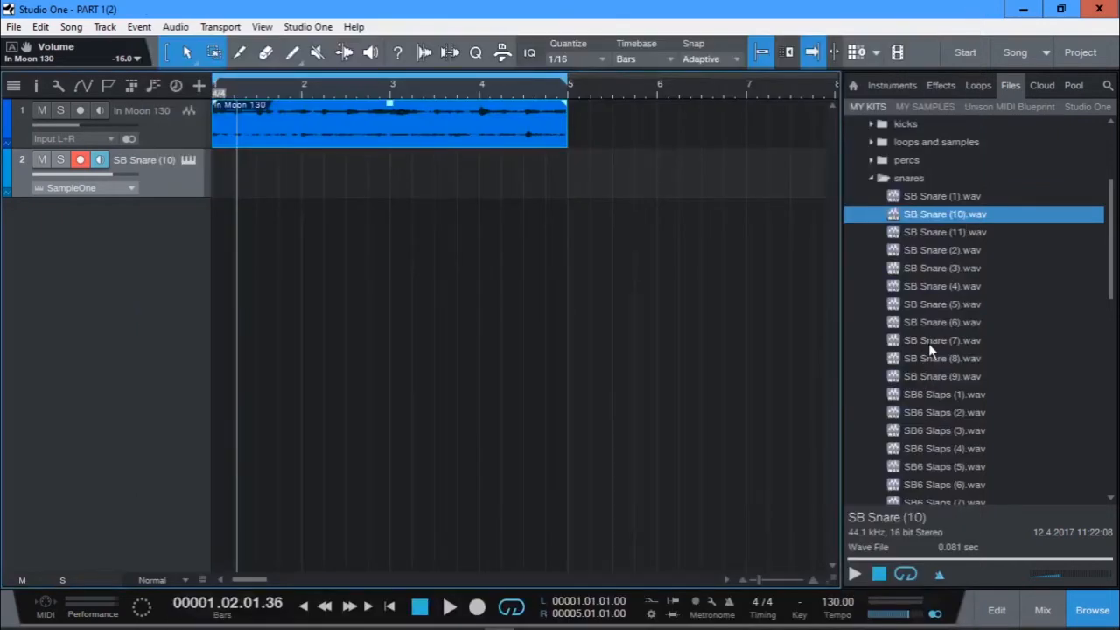
- Send SB Snare (10) to a new Impact instrument track and remove the SampleOne snare track
right_click(940, 213)
left_click(856, 261)
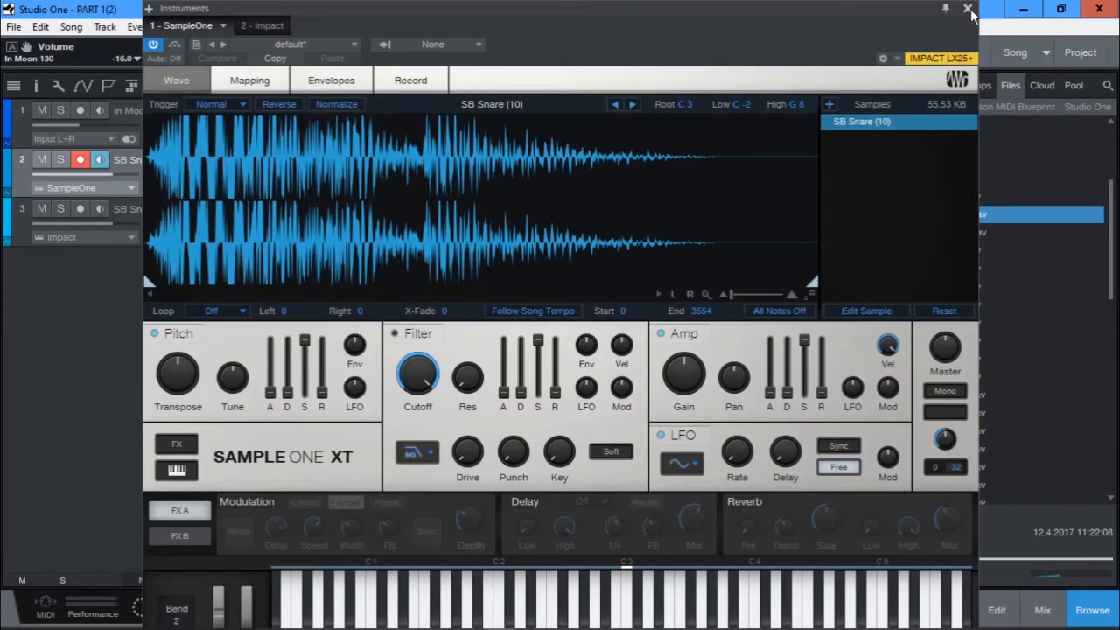
left_click(968, 9)
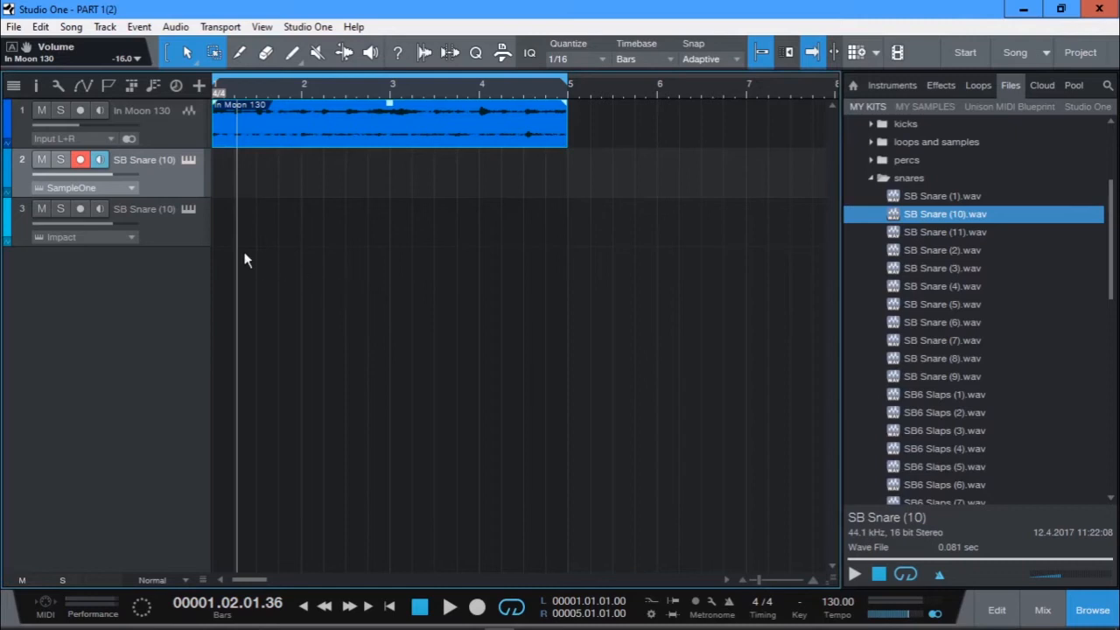
right_click(179, 180)
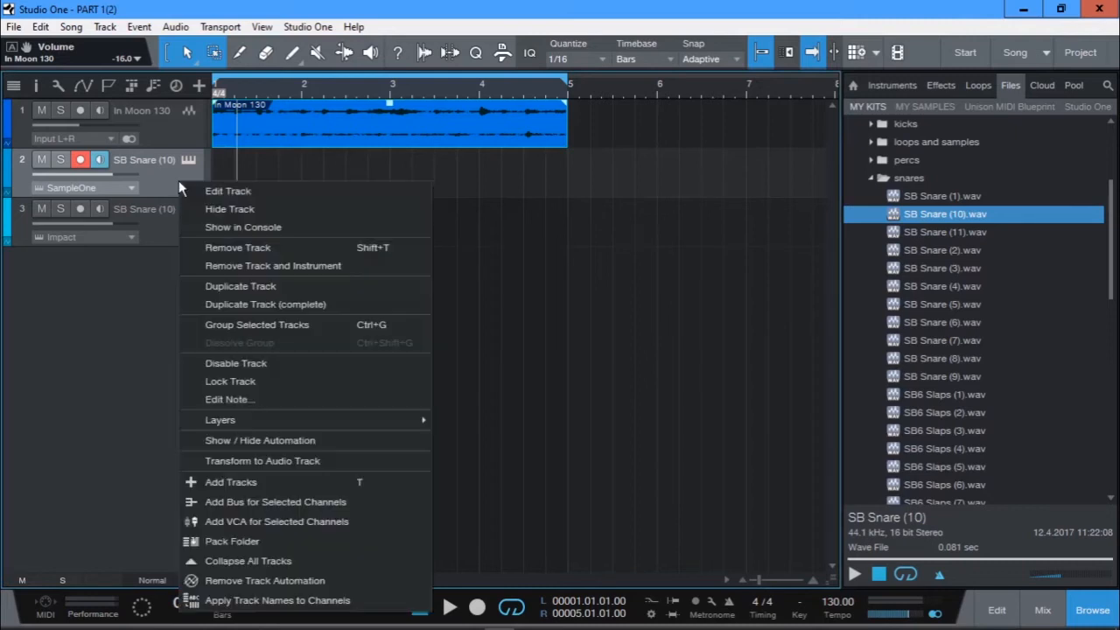
left_click(299, 253)
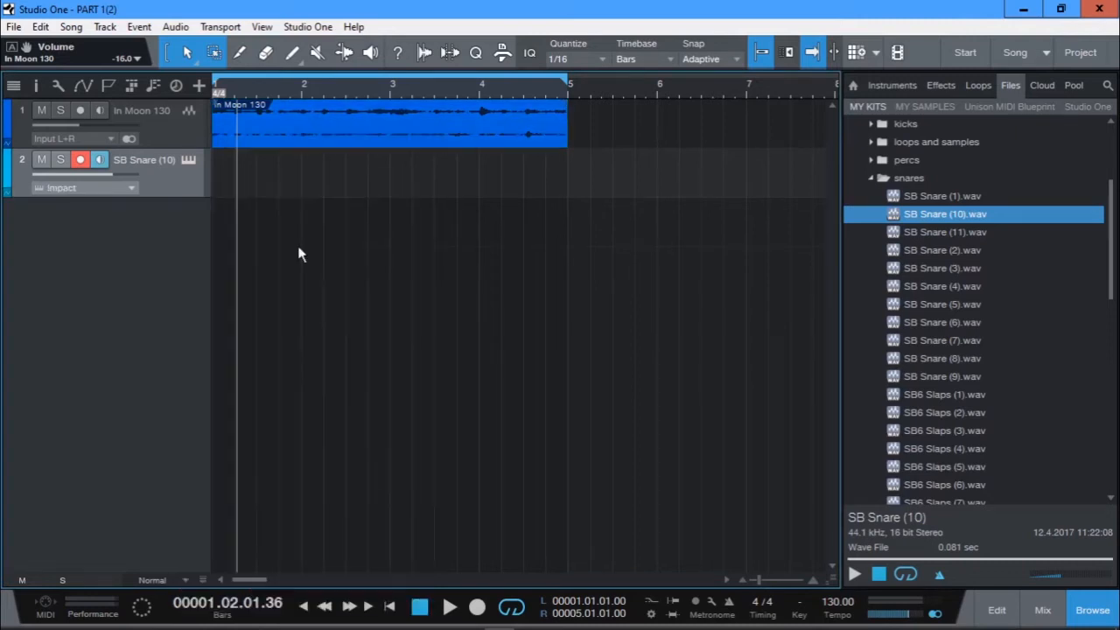
- Clear all pads on the bank of the snare track's Impact instrument and load SB Snare (10) onto pad D 1
left_click(188, 160)
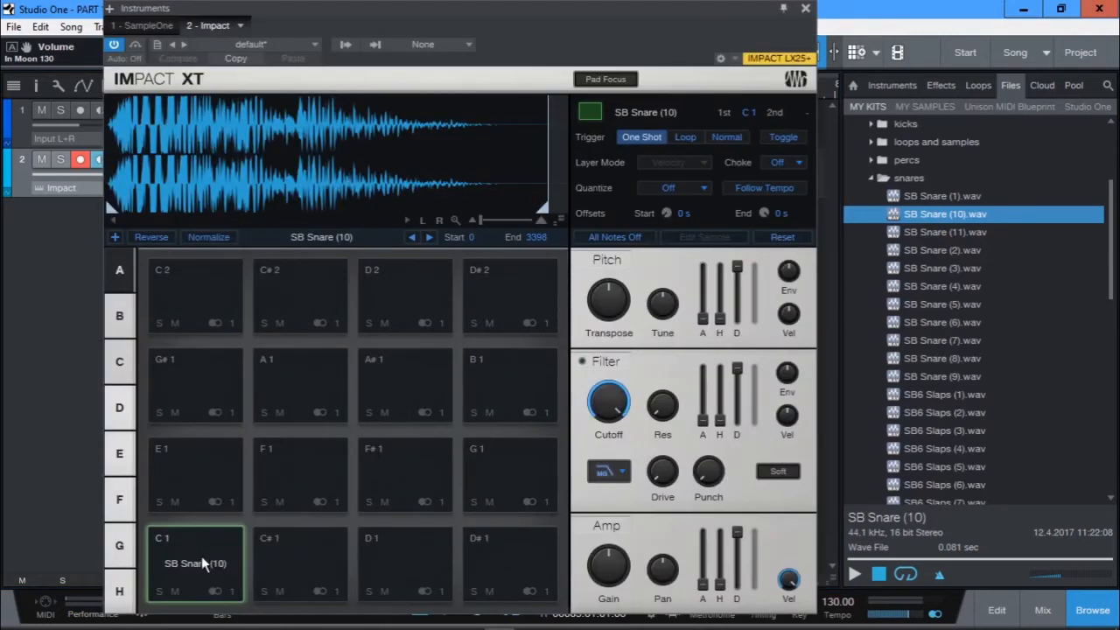
right_click(201, 556)
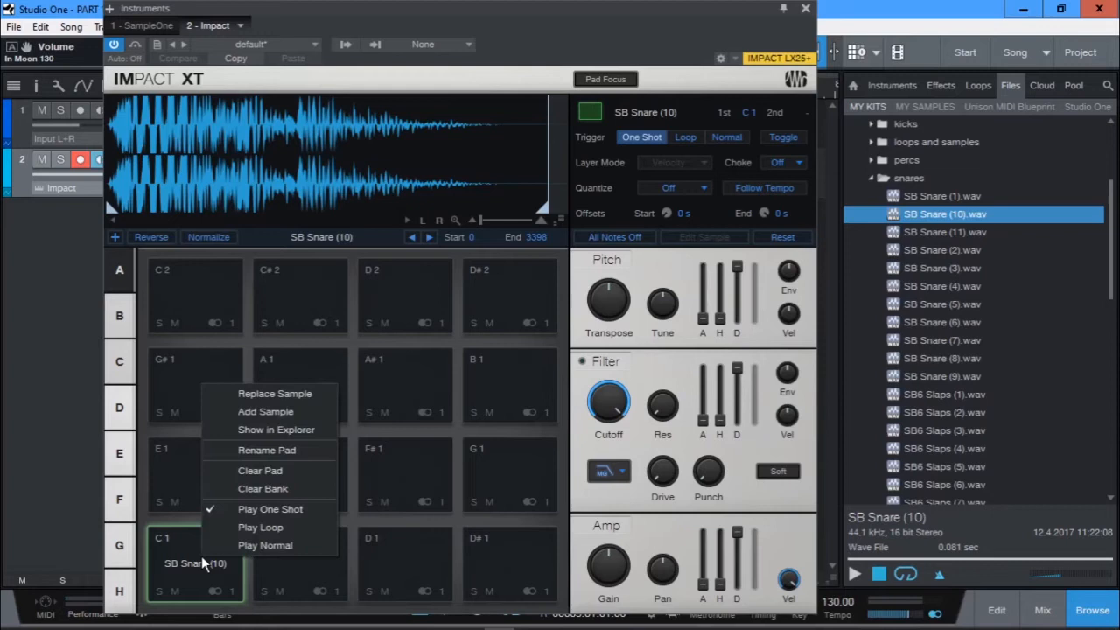
left_click(286, 490)
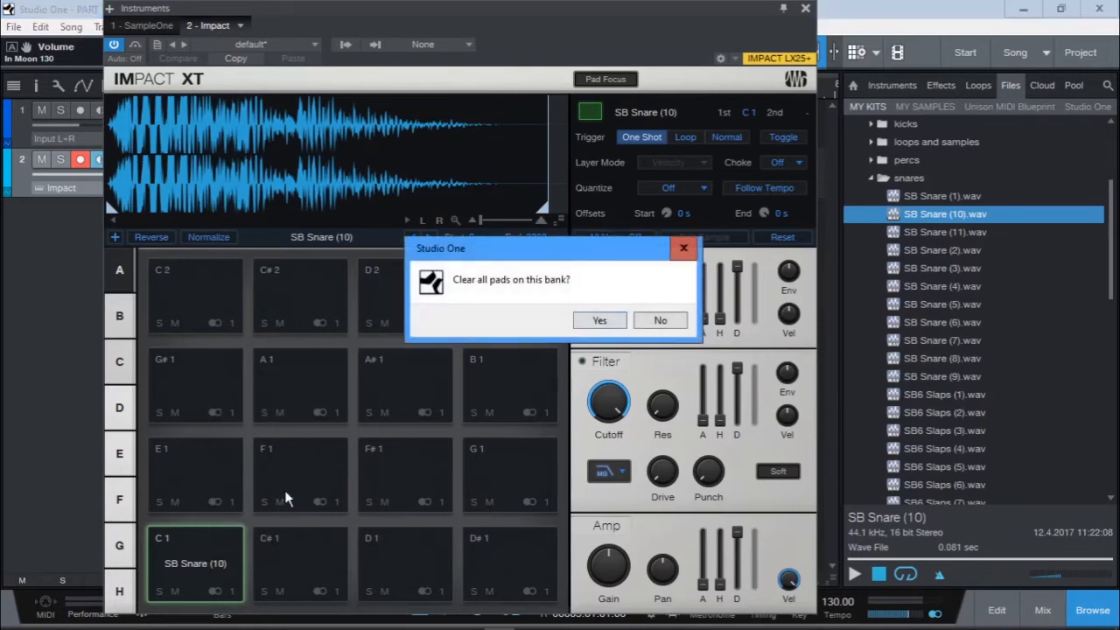
left_click(612, 320)
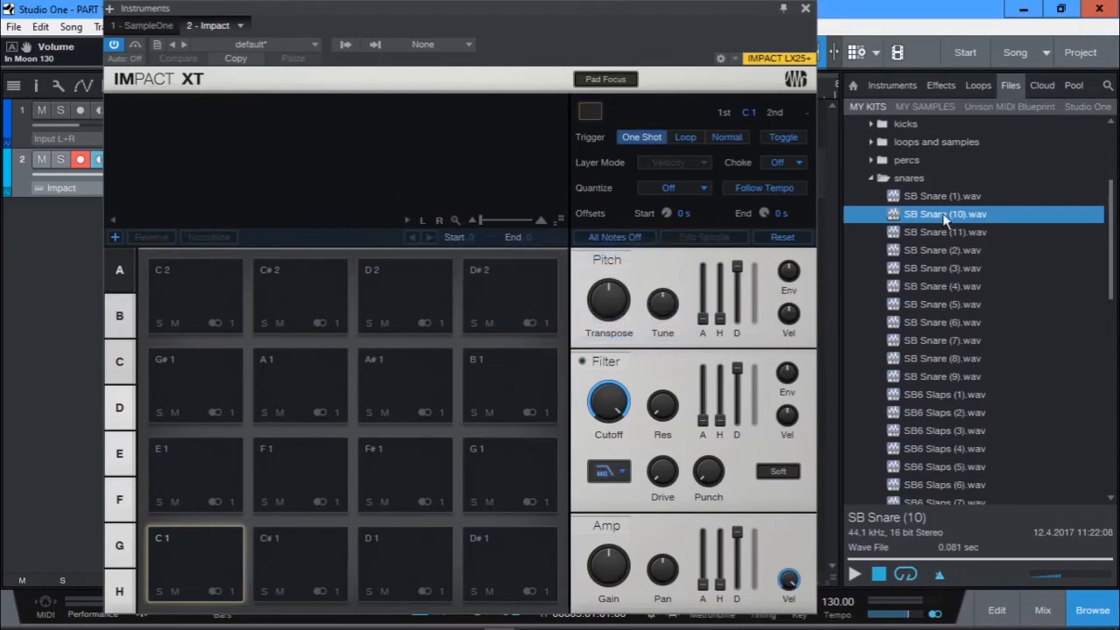
left_click_drag(942, 213, 401, 554)
double_click(908, 182)
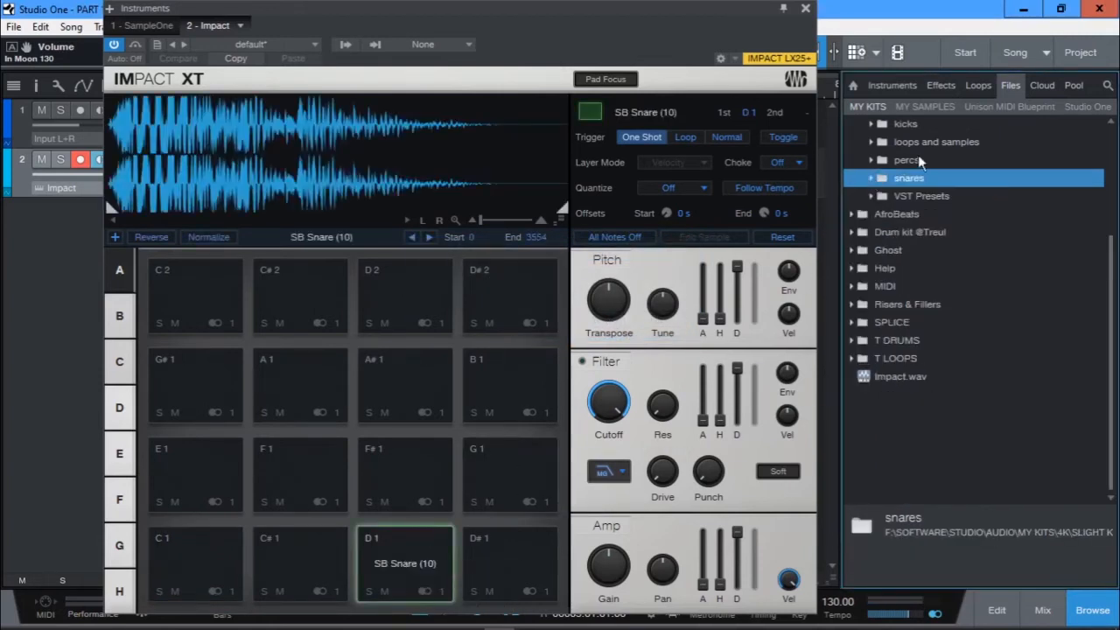
- Audition samples from the percs folder and load Lex Triangle 4 onto Impact pad G 1
double_click(921, 160)
left_click(941, 233)
left_click(940, 358)
left_click_drag(934, 413, 499, 479)
scroll(969, 198, "up", 1)
double_click(969, 197)
scroll(969, 199, "up", 5)
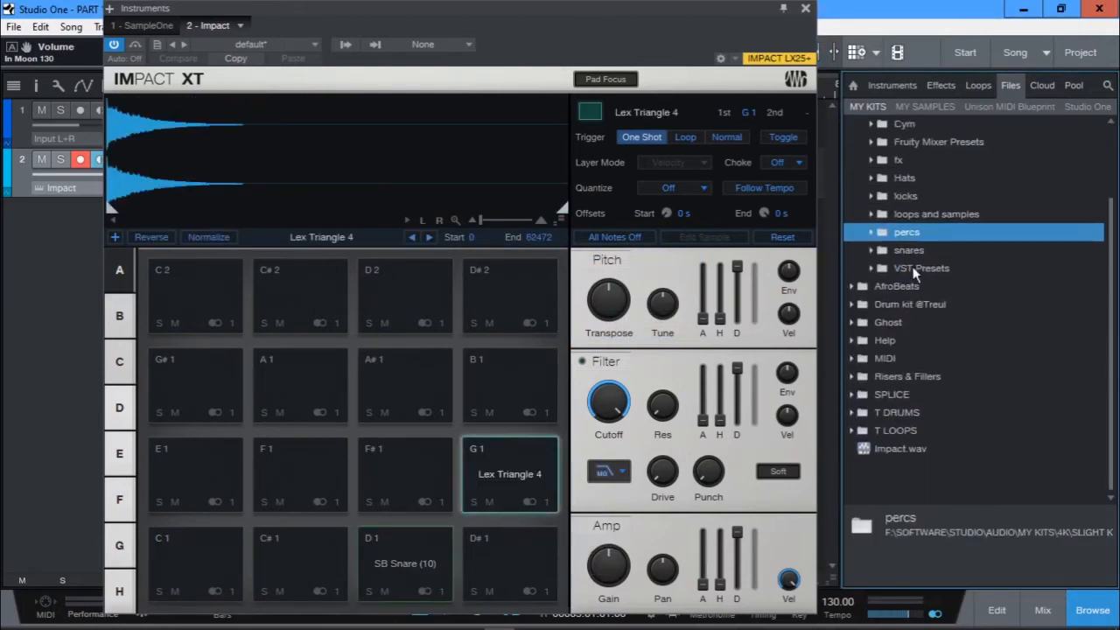
- Load SB6 Kicc (1) from the kicks folder onto Impact pad C 1
double_click(906, 250)
left_click(932, 268)
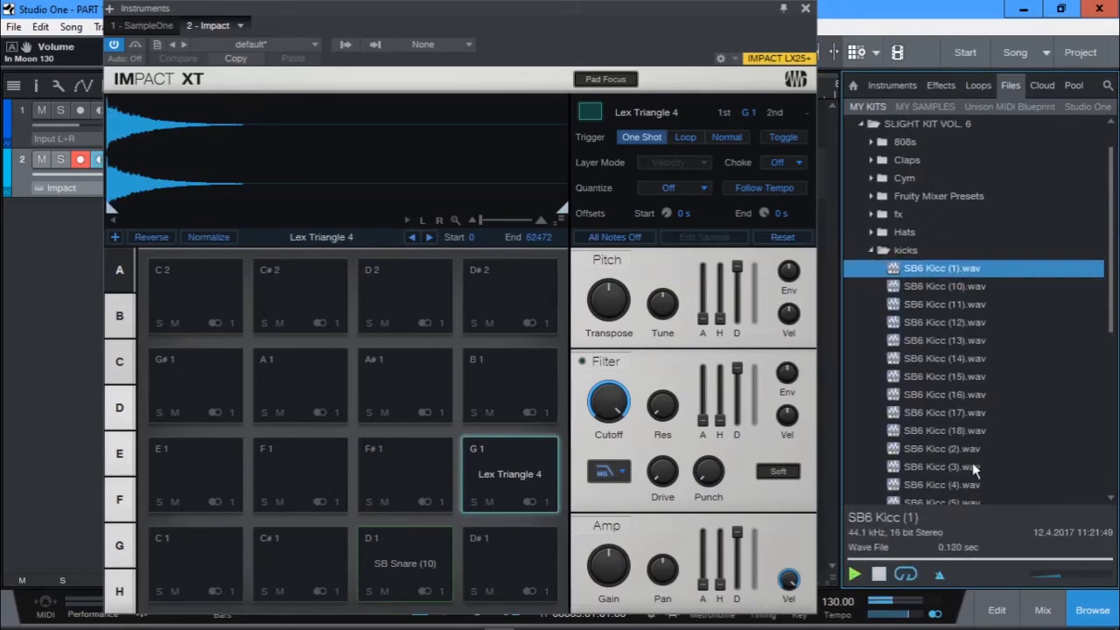
left_click_drag(933, 267, 195, 563)
double_click(906, 251)
- Load SB Rim (4) from the percs folder onto Impact pad C# 1 and close the instrument window
double_click(907, 289)
scroll(951, 329, "down", 5)
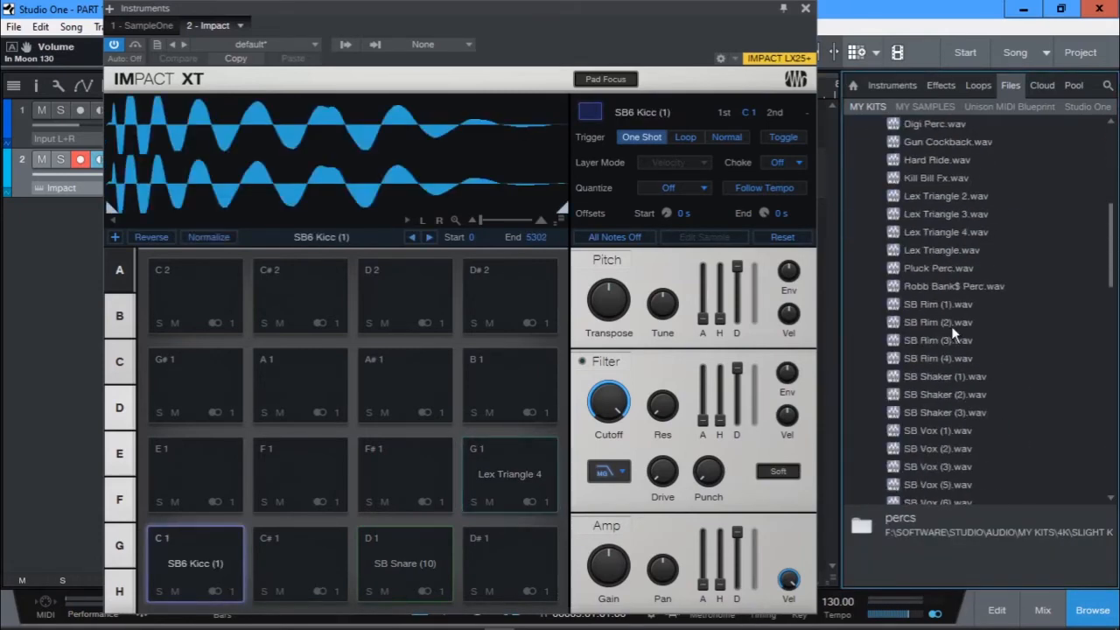
left_click_drag(948, 358, 295, 569)
scroll(884, 224, "up", 4)
double_click(883, 216)
left_click(804, 9)
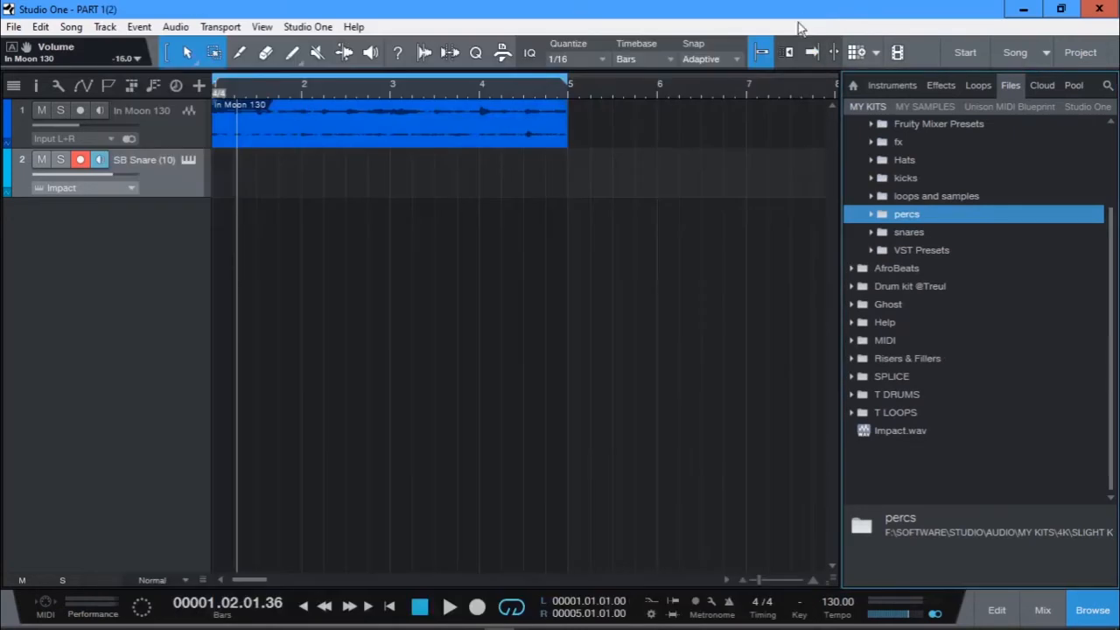
- Hide the browser, return to the song start and paint an empty event from bar 1 to bar 5 on the SB Snare (10) track
left_click(1094, 610)
left_click(304, 605)
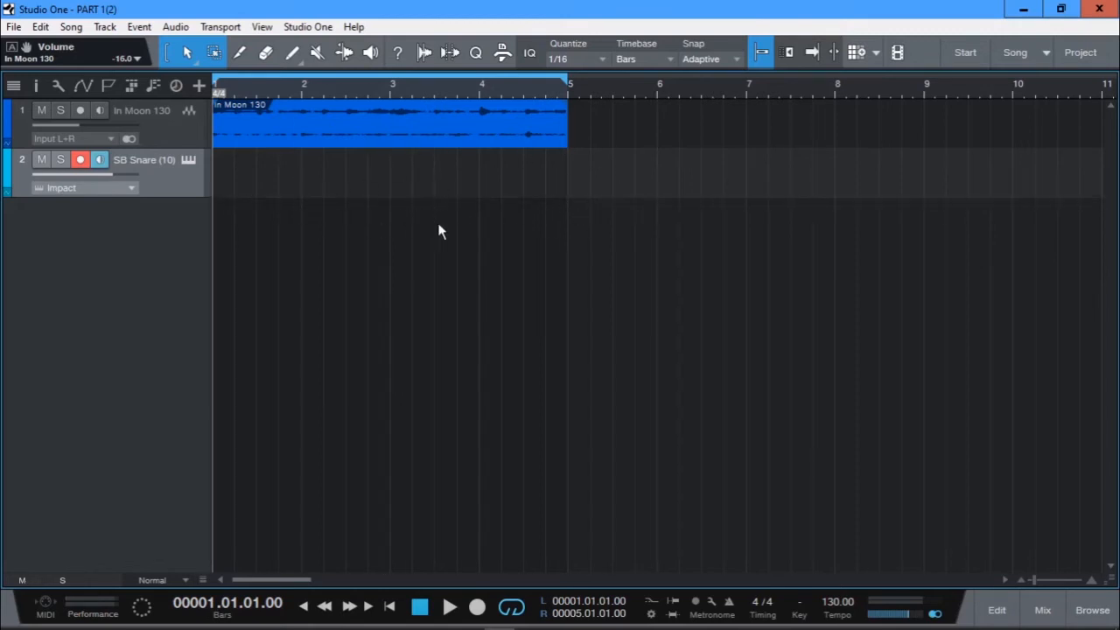
left_click(291, 54)
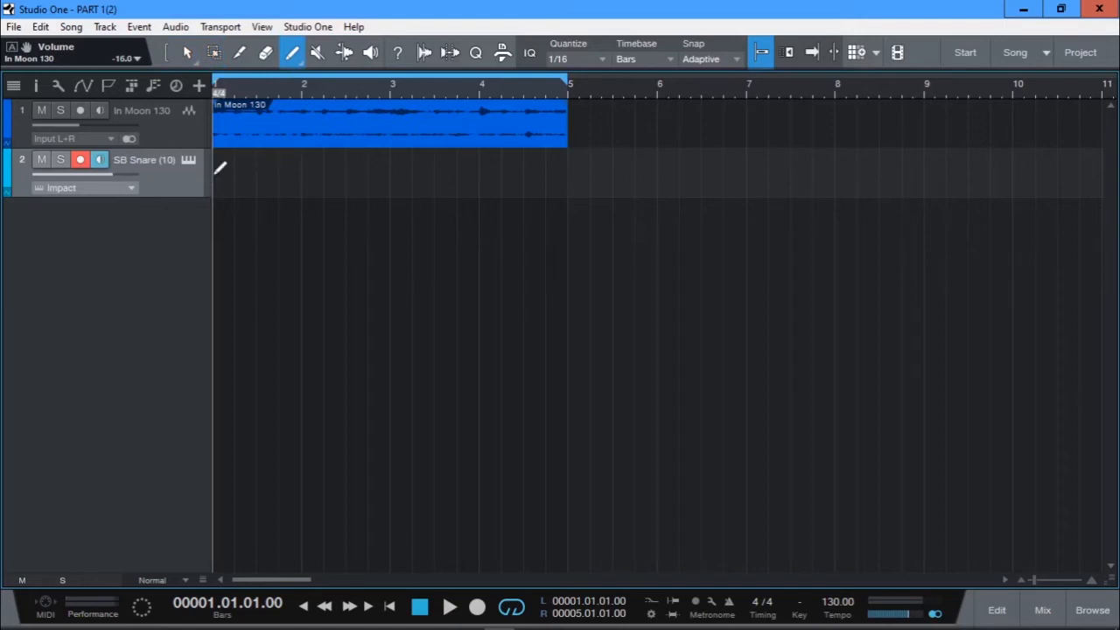
left_click_drag(217, 171, 567, 202)
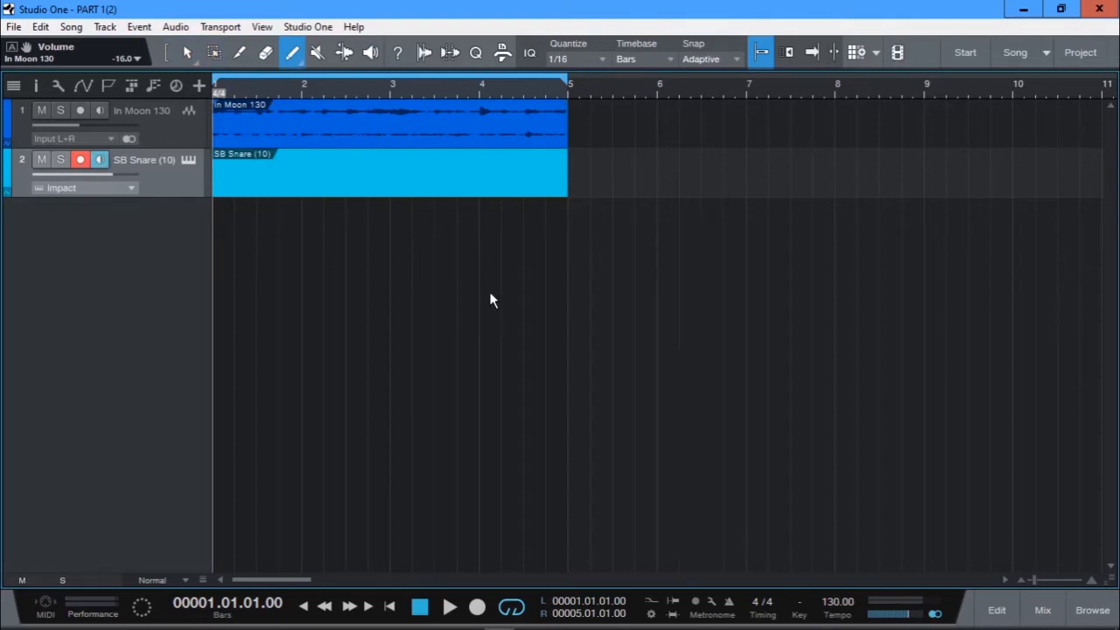
- Undo the event painted on the SB Snare (10) track and switch to the Arrow tool
key("ctrl+z")
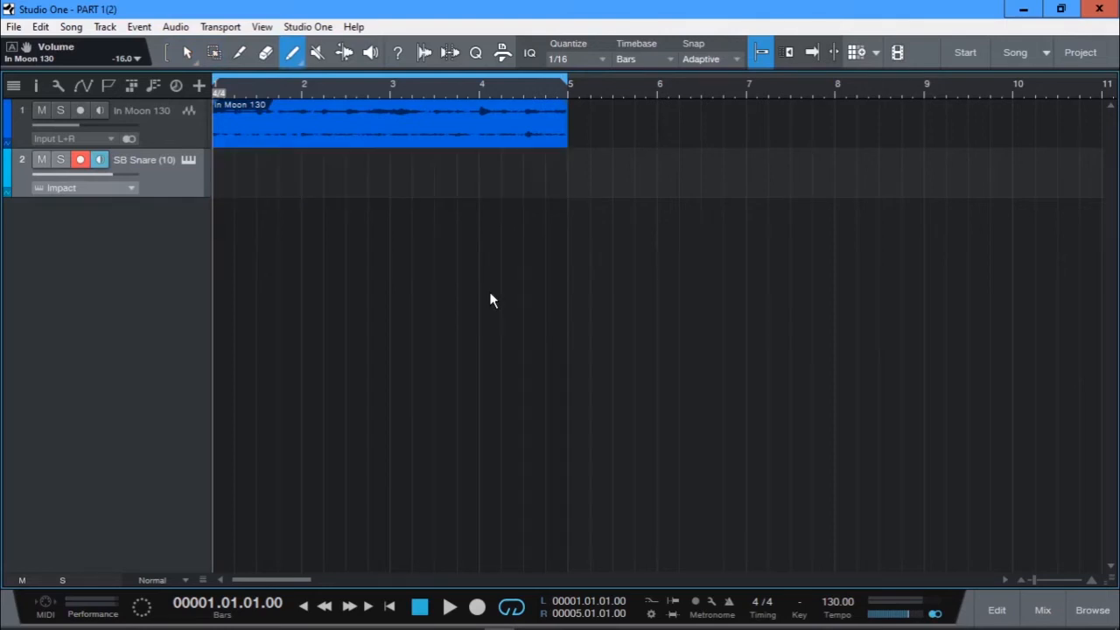
left_click(190, 53)
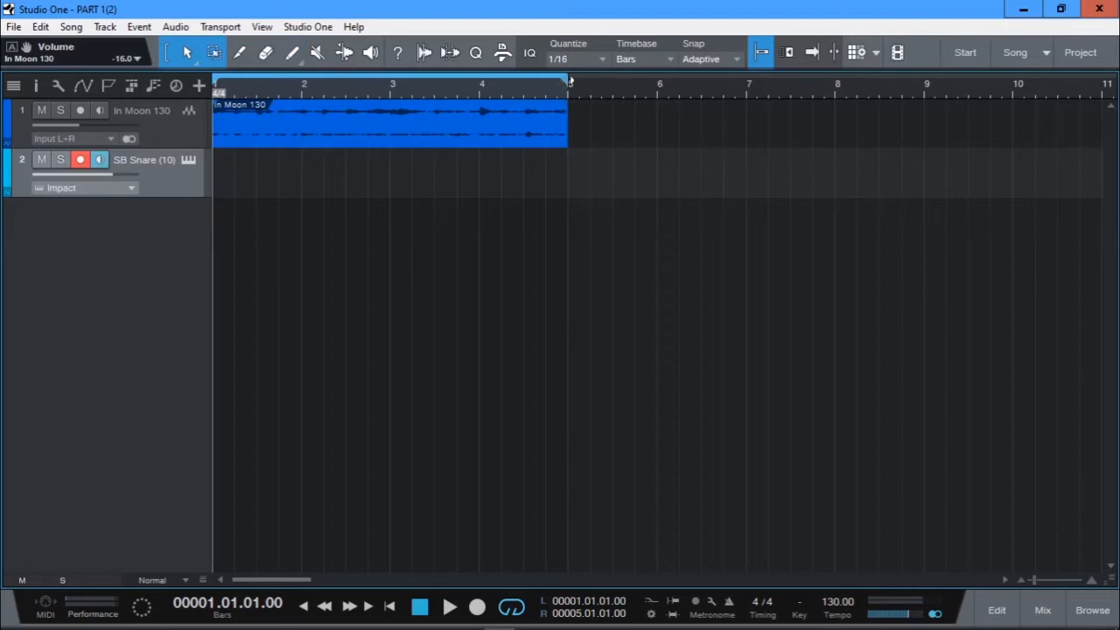
left_click_drag(570, 81, 393, 82)
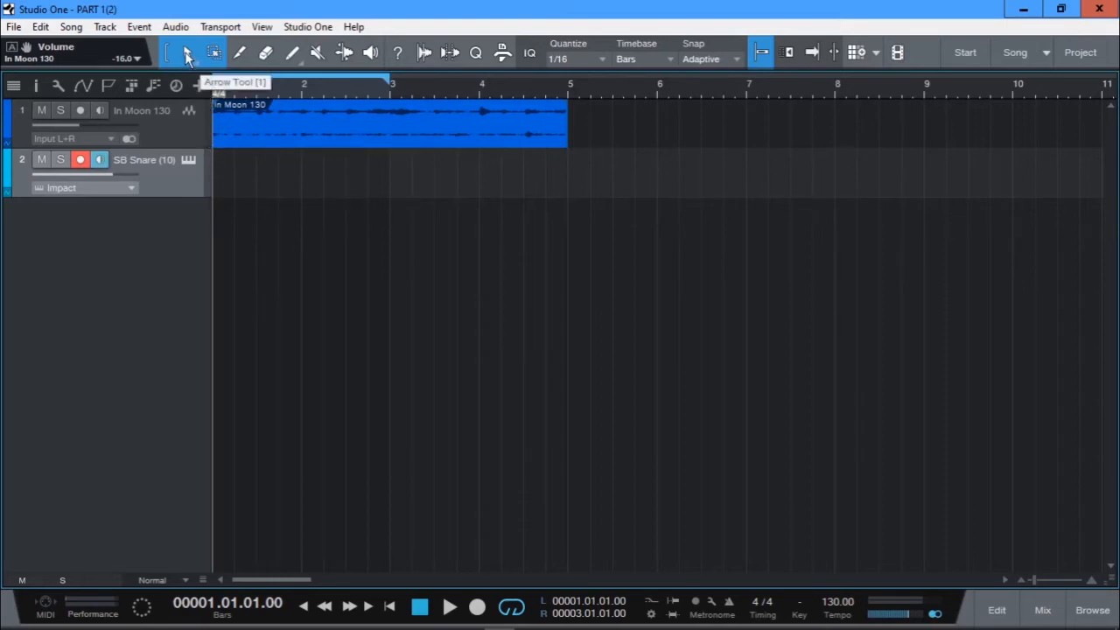
double_click(292, 183)
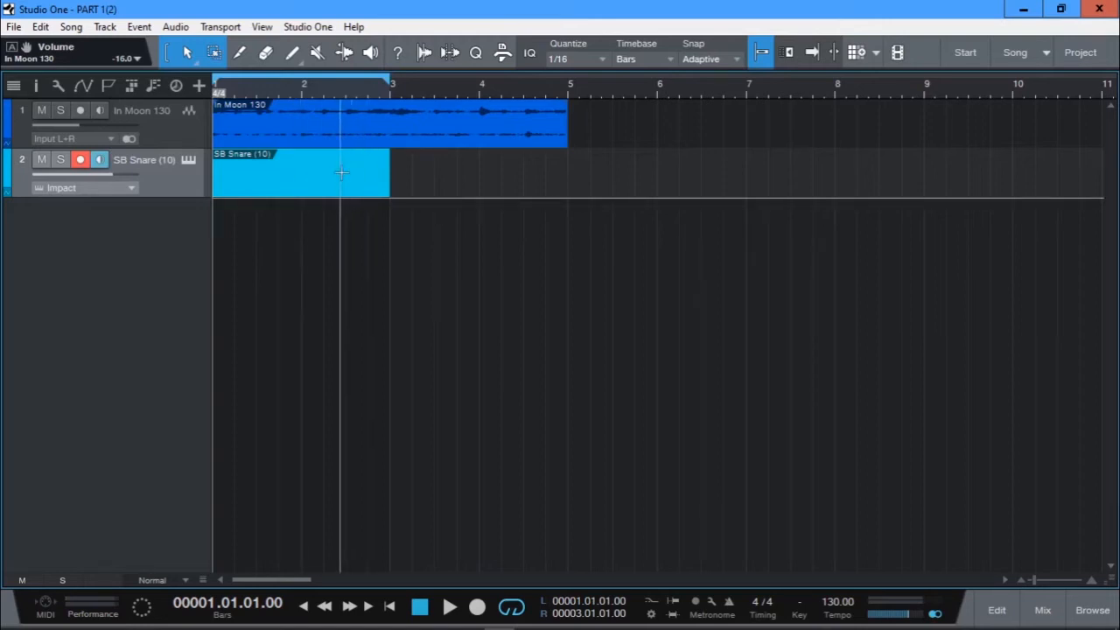
key("Delete")
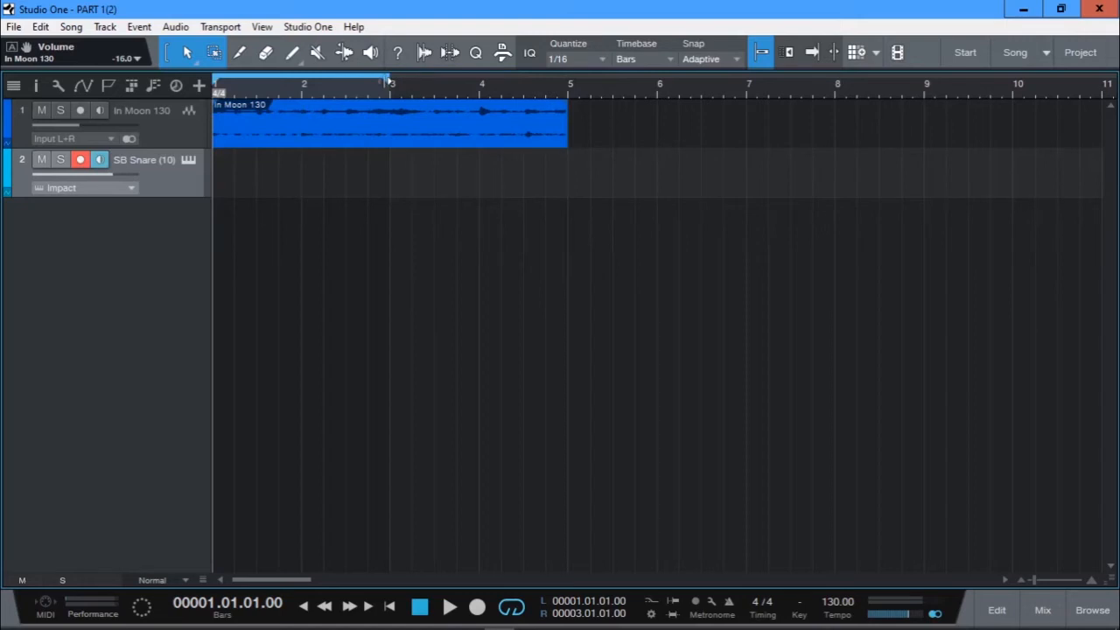
mouse_move(388, 81)
left_mouse_down()
mouse_move(543, 83)
mouse_move(570, 88)
mouse_move(567, 104)
left_mouse_up()
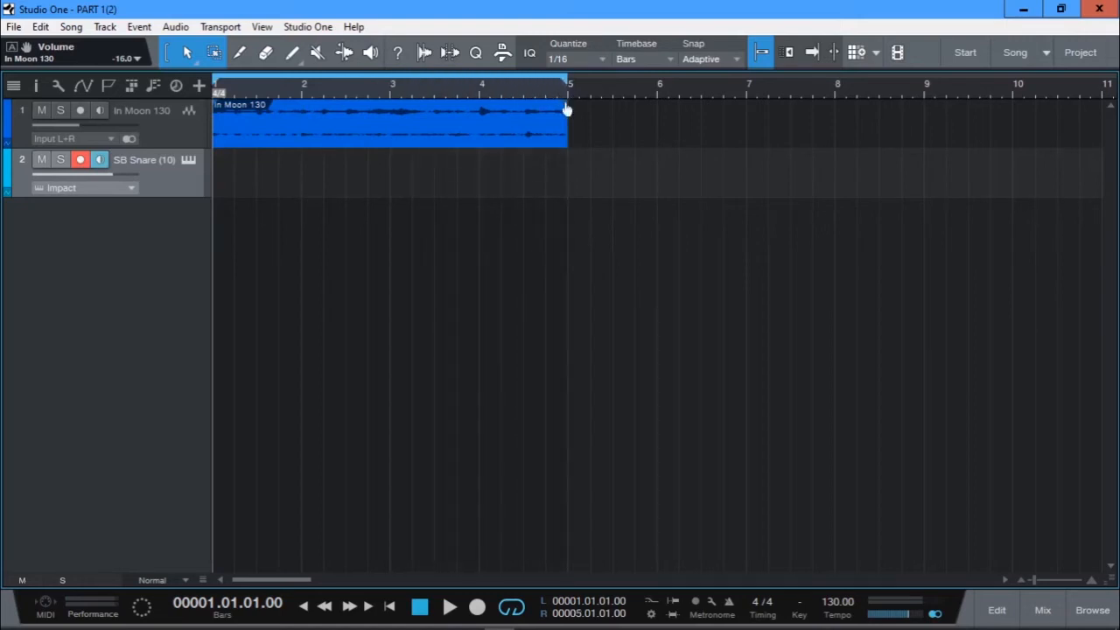
- Create an empty event filling the loop from bar 1 to bar 5 on the SB Snare (10) track, keeping that track selected
double_click(241, 189)
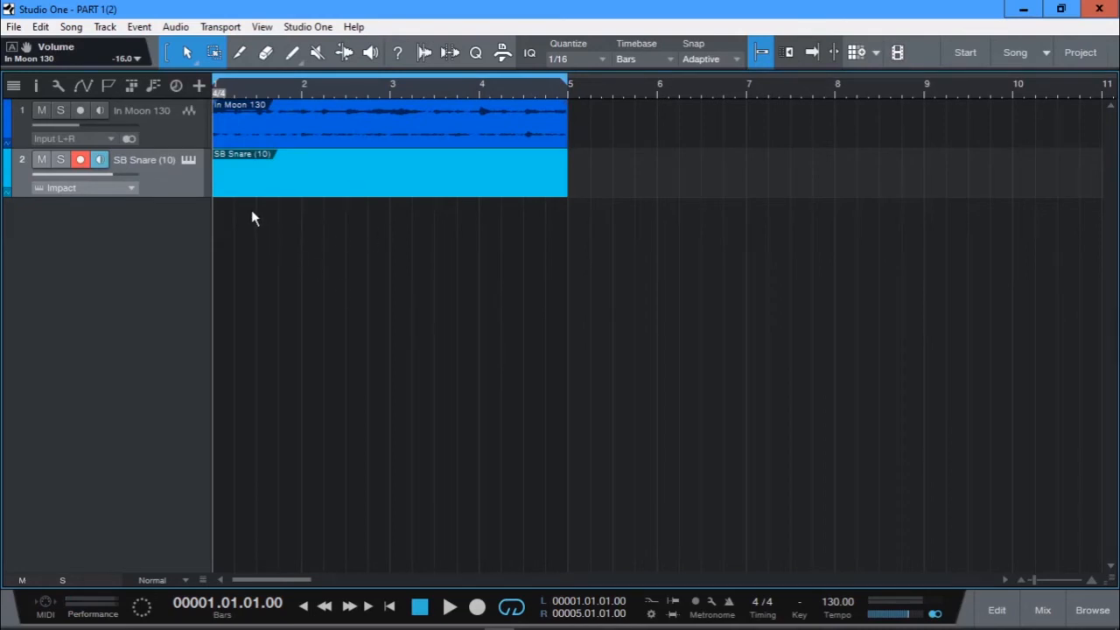
left_click(158, 143)
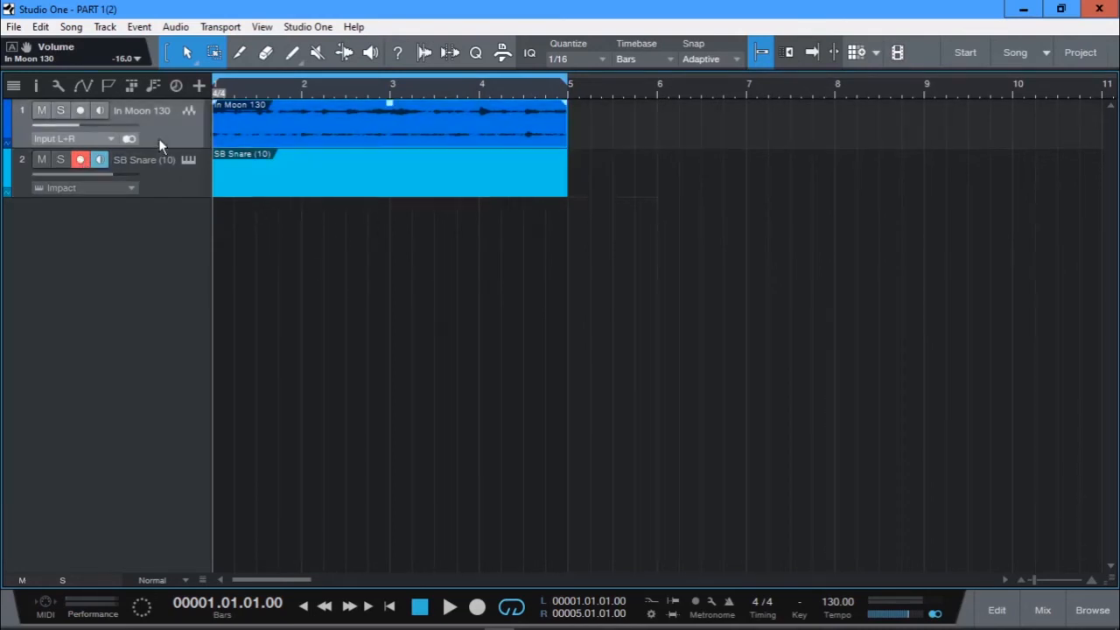
left_click(162, 175)
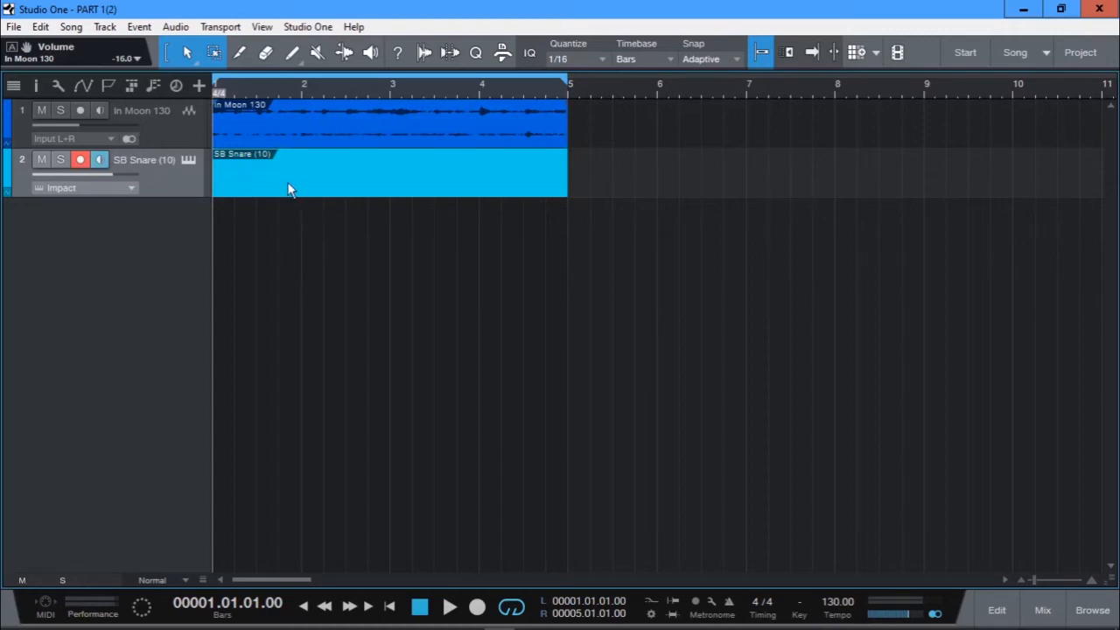
- Open the SB Snare (10) event in the drum editor and enlarge both the editor area and its drum rows
left_click(997, 611)
left_click(1002, 616)
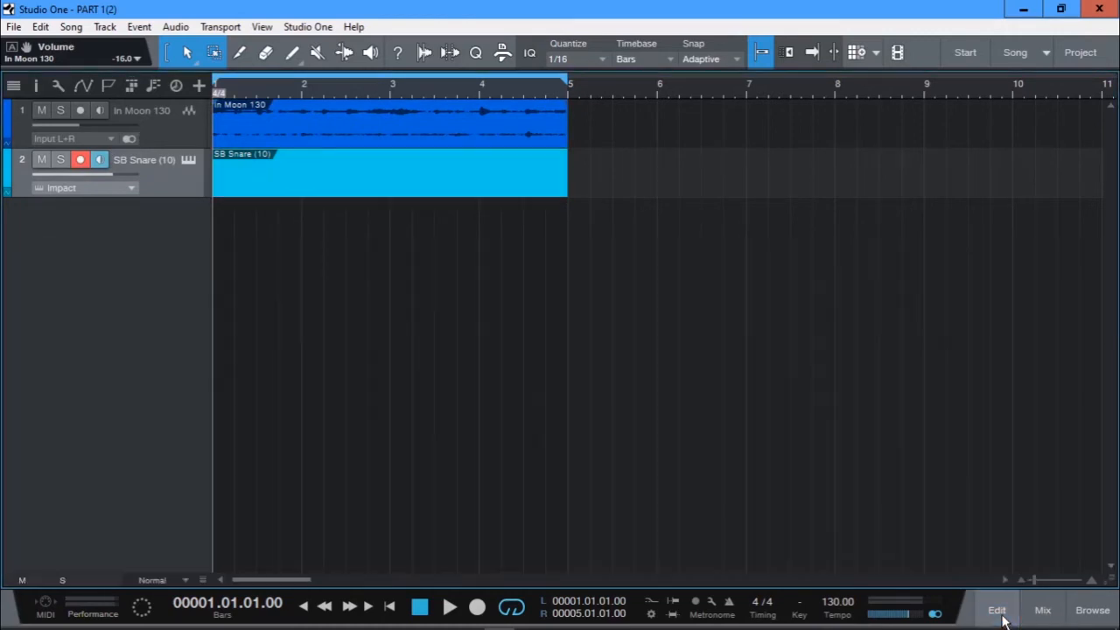
double_click(378, 189)
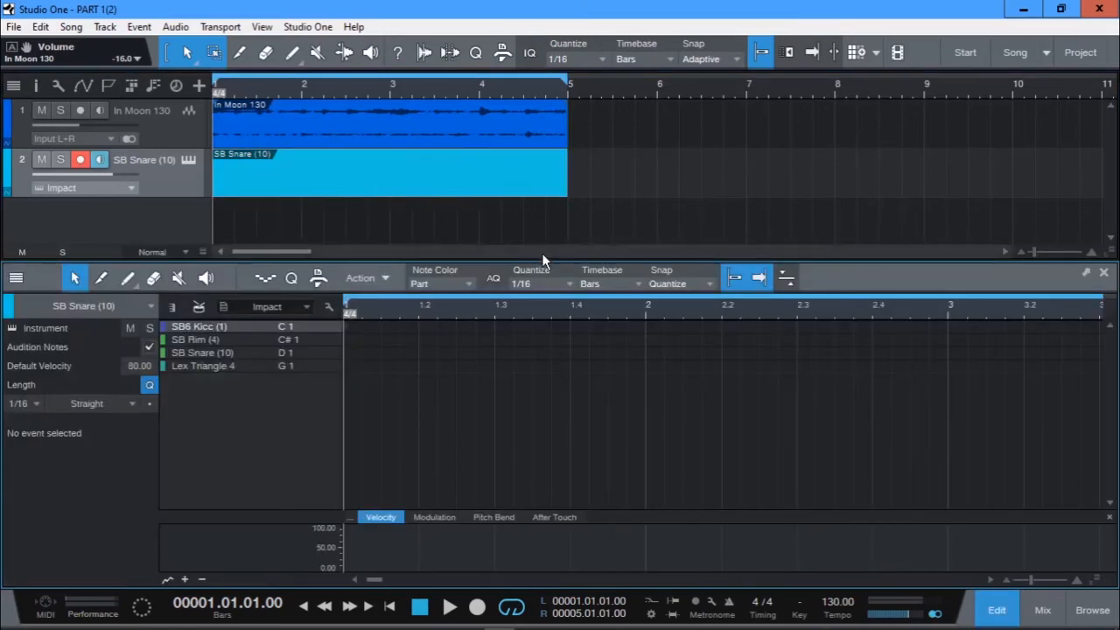
left_click_drag(538, 260, 499, 87)
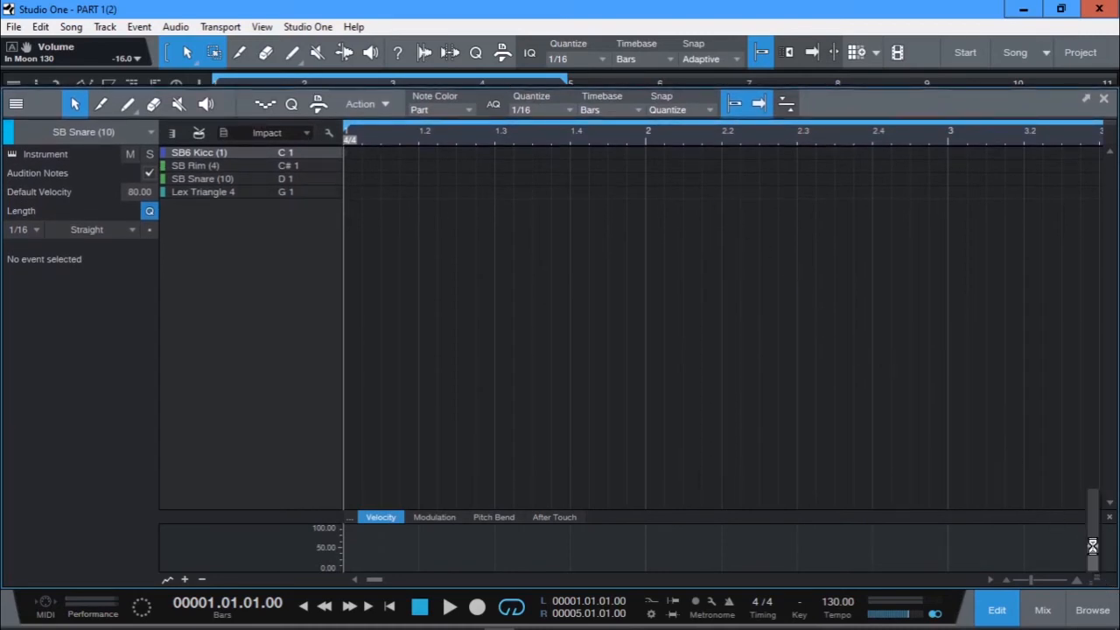
left_click_drag(1093, 550, 1091, 506)
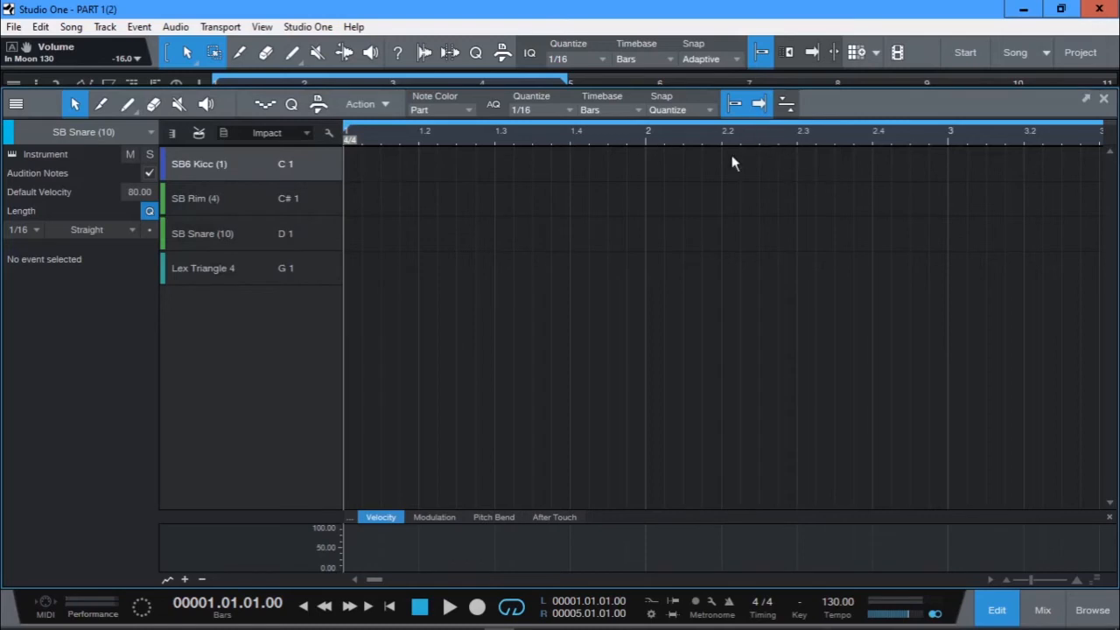
- Turn off autoscroll in the drum editor and save the song
left_click(761, 108)
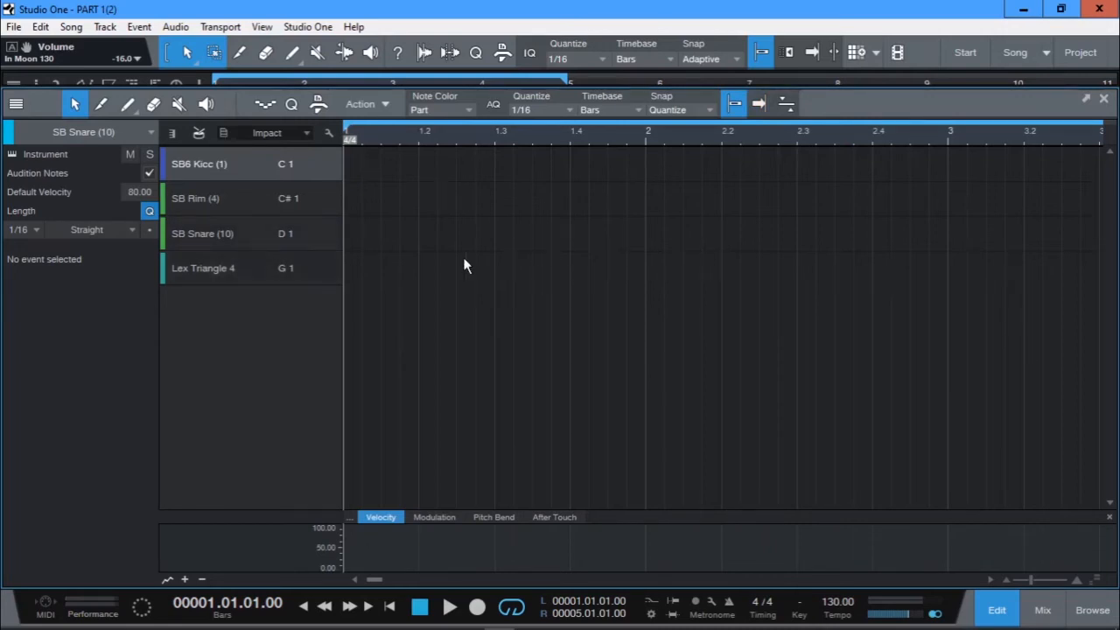
left_click(14, 28)
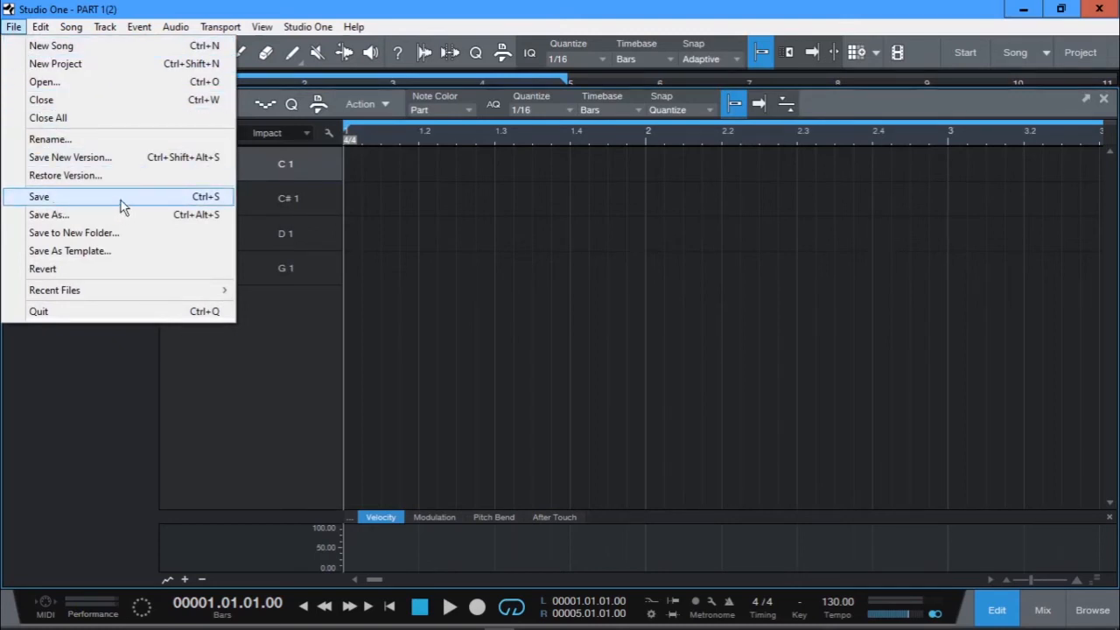
left_click(93, 201)
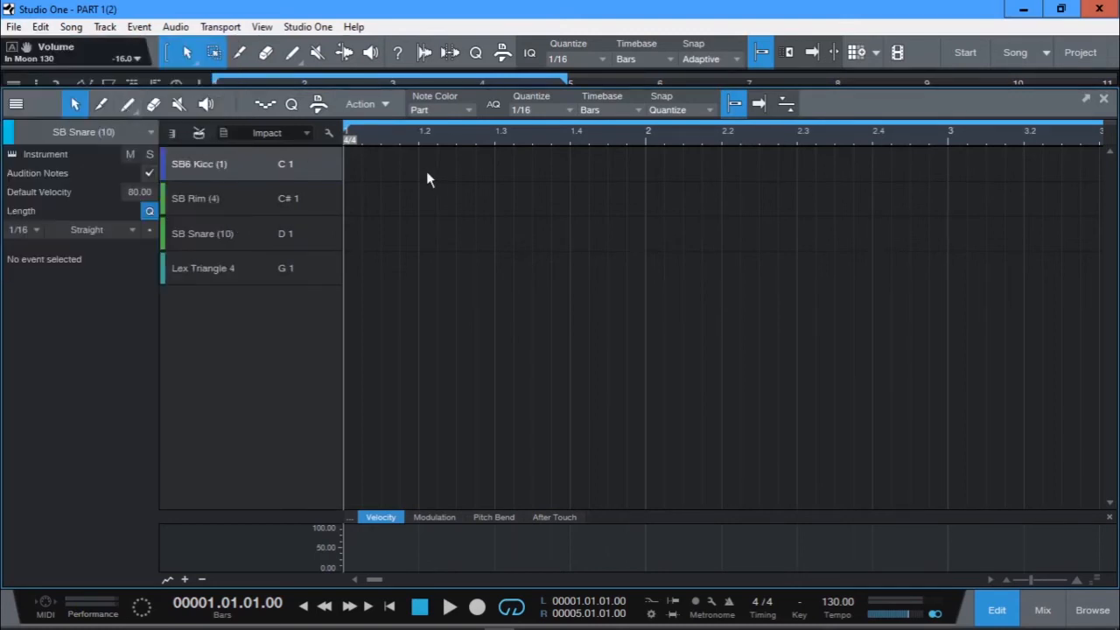
- Play the In Moon 130 loop in short passes to find the beat, and return the cursor to bar 1
scroll(405, 141, "down", 3)
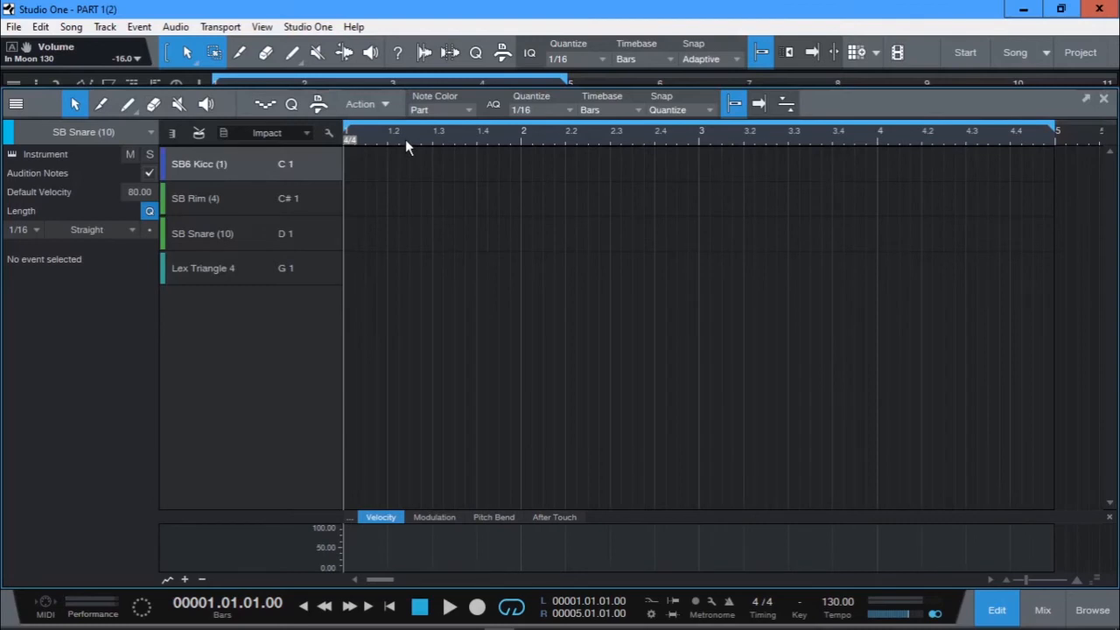
scroll(405, 139, "up", 3)
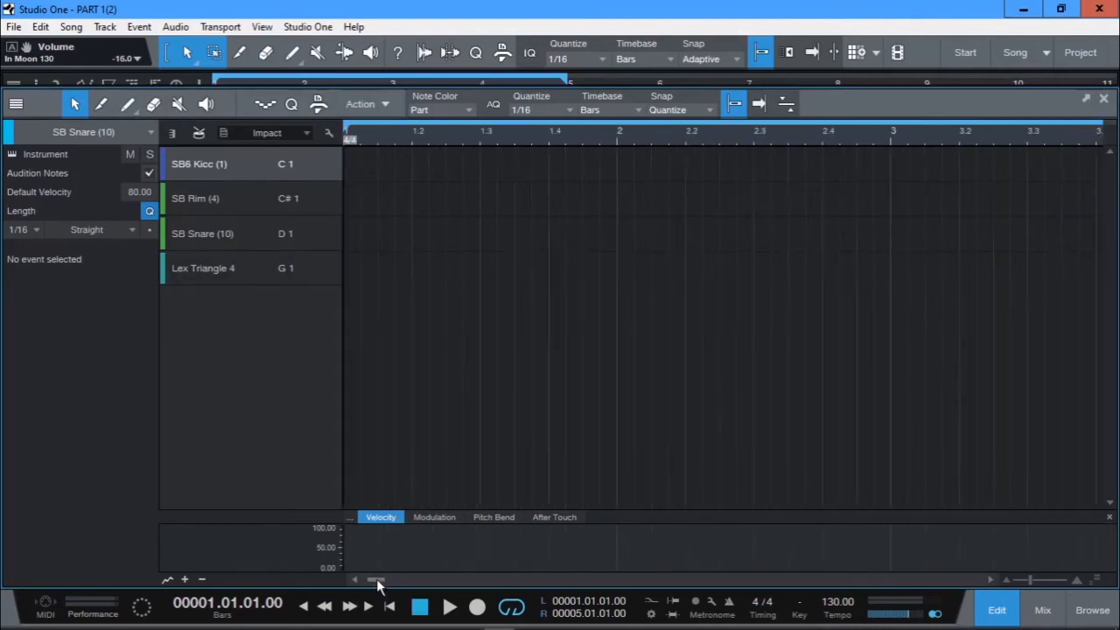
key("space")
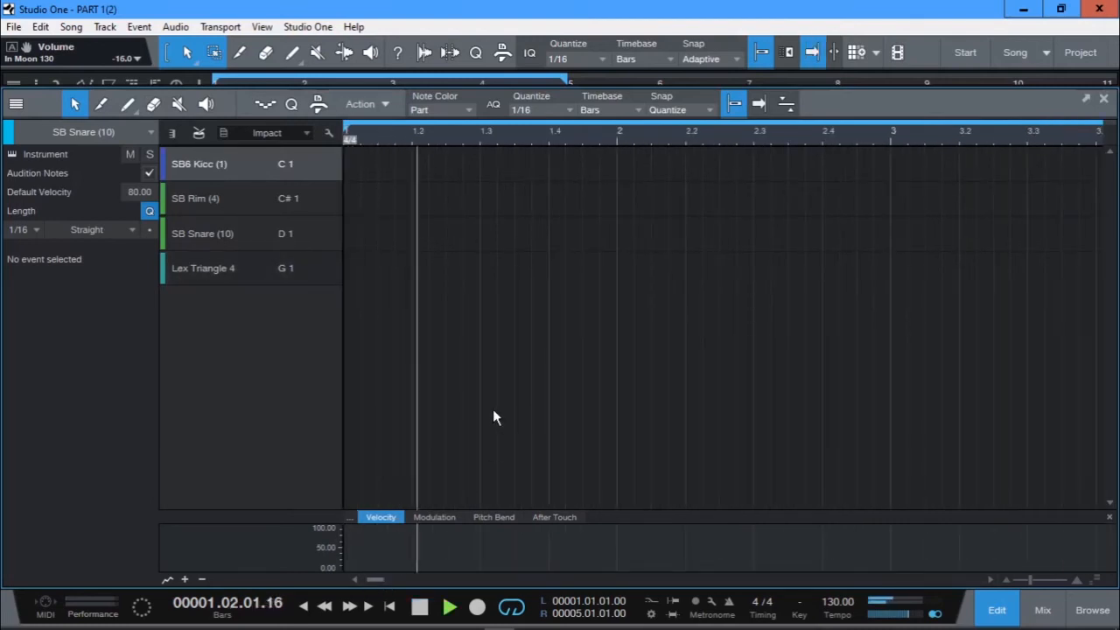
key("space")
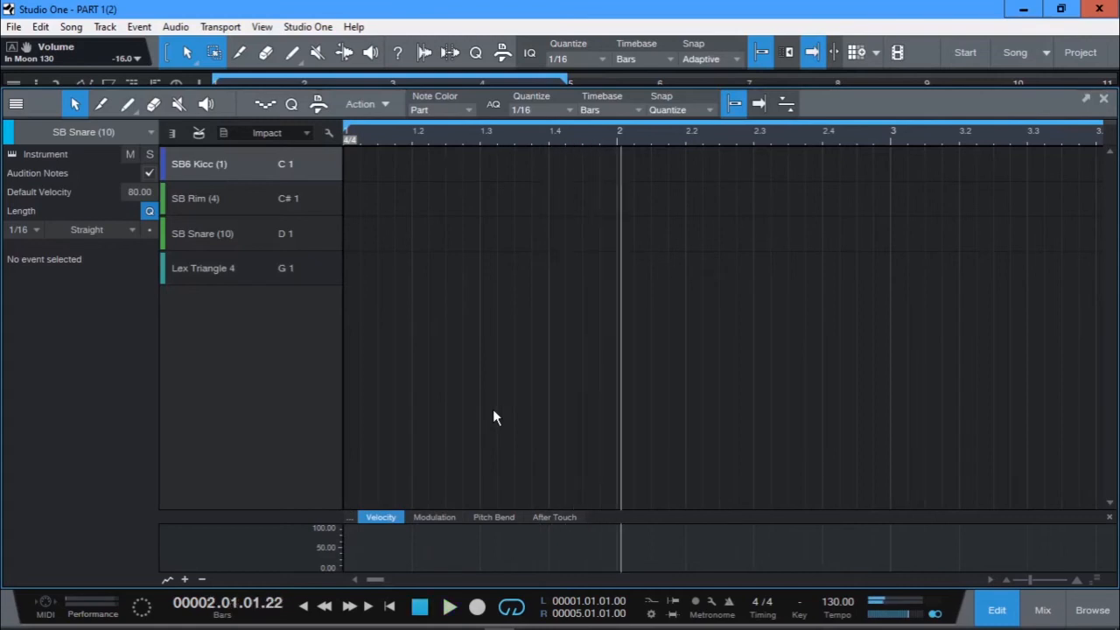
key("space")
key("space")
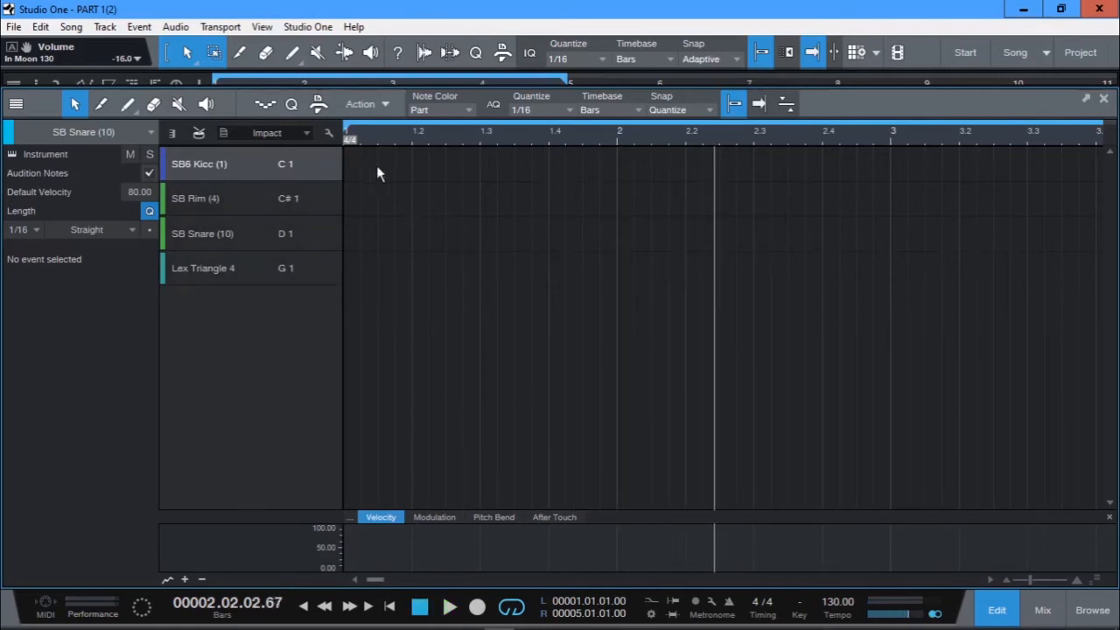
left_click(303, 606)
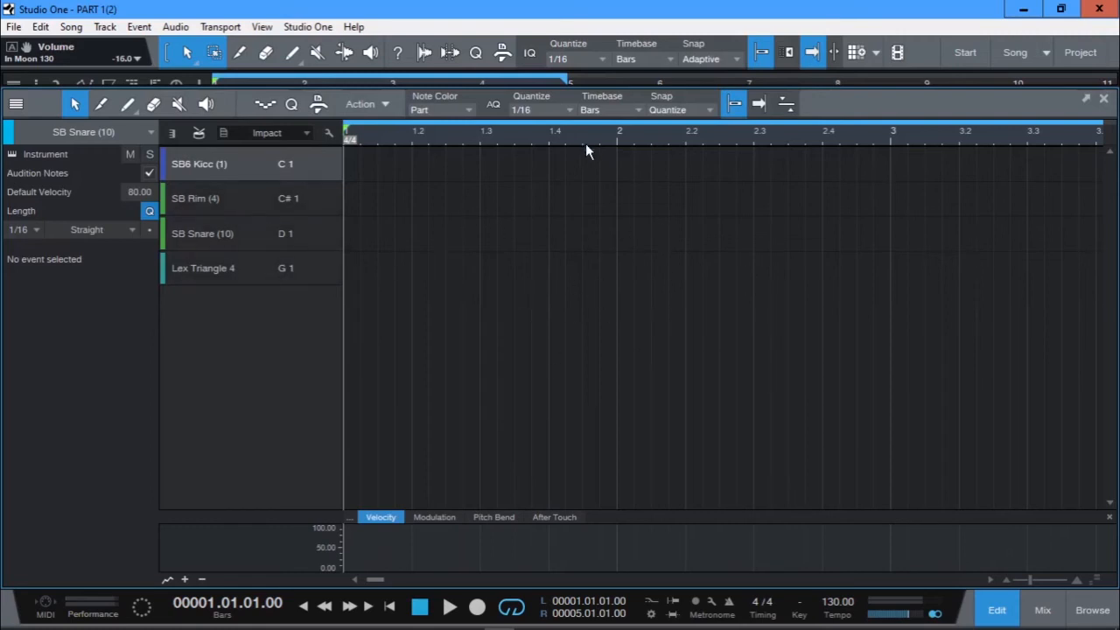
- Paint an SB6 Kicc (1) note at bar 1 and SB Snare (10) notes at 1.3 and 2.3, and play the pattern
left_click(124, 105)
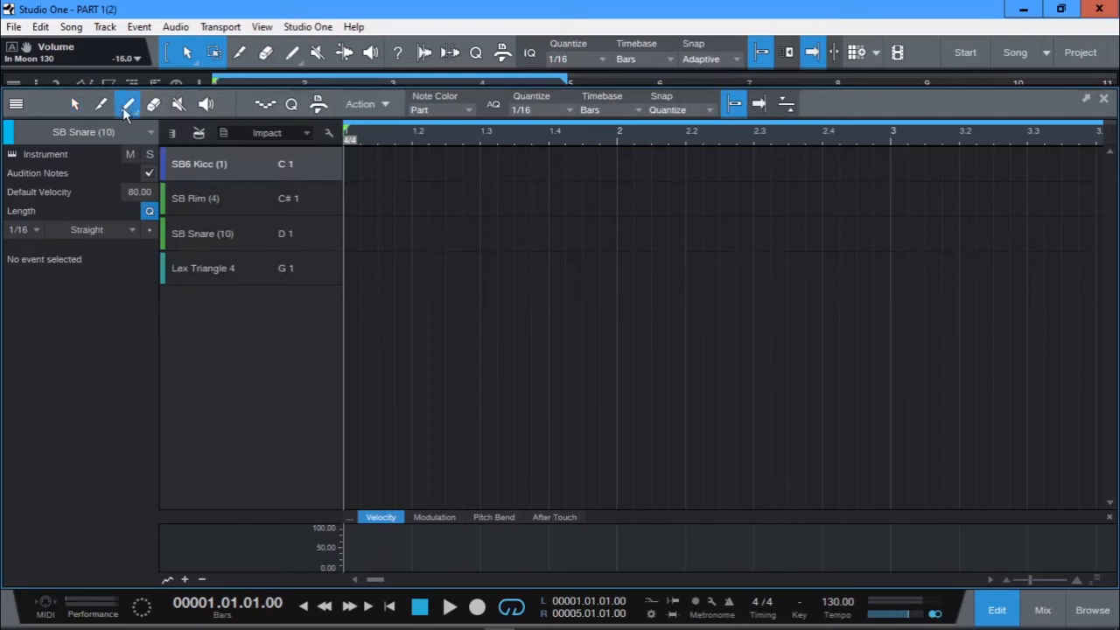
left_click(348, 165)
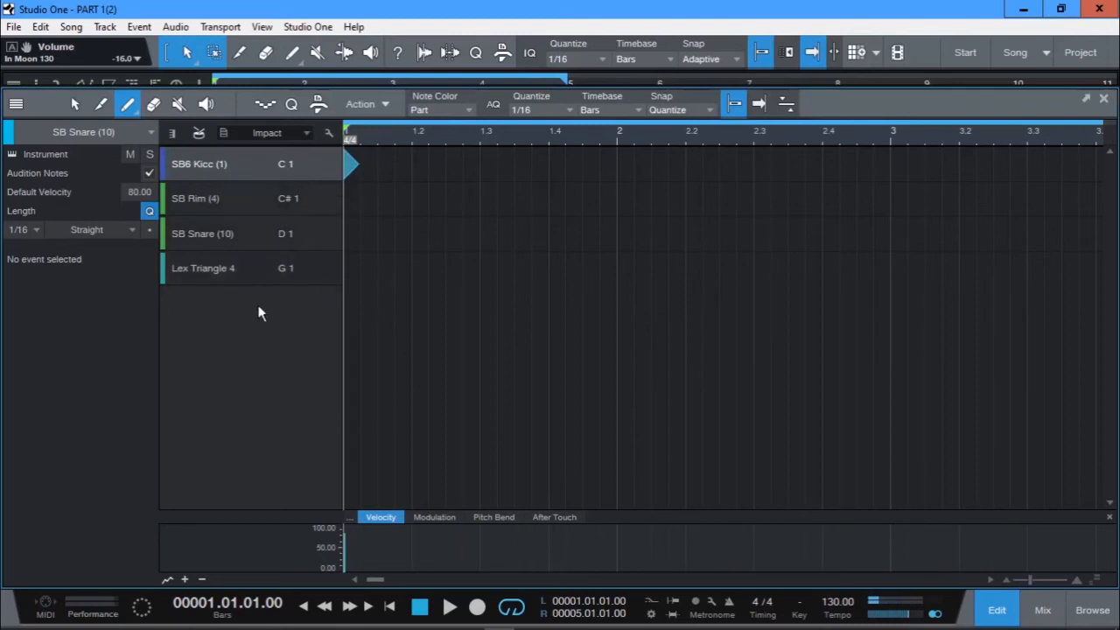
left_click(247, 235)
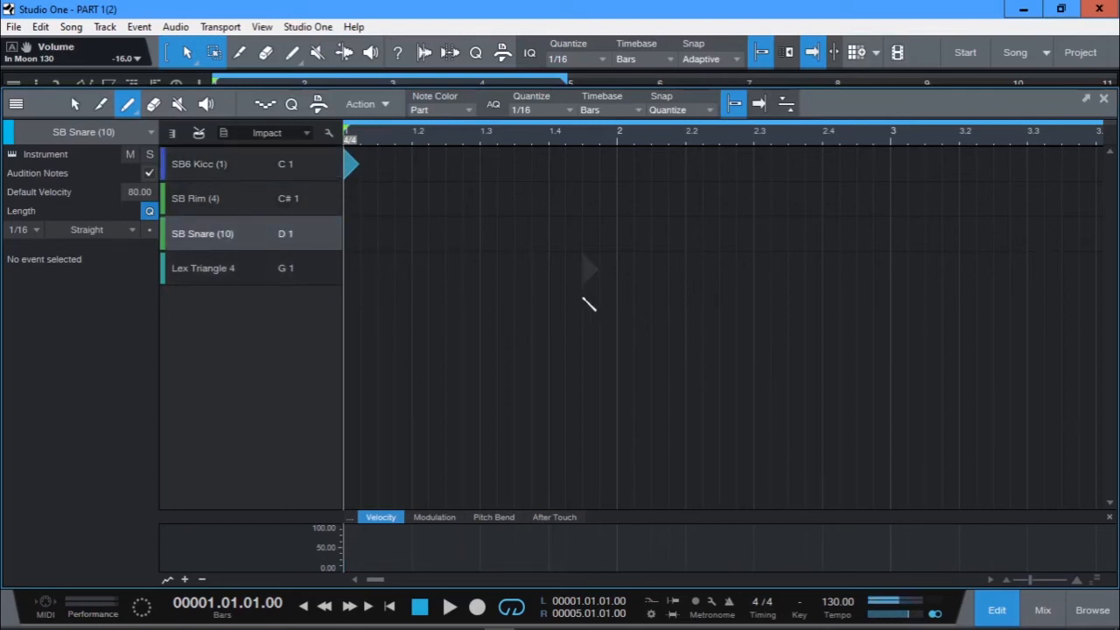
key("space")
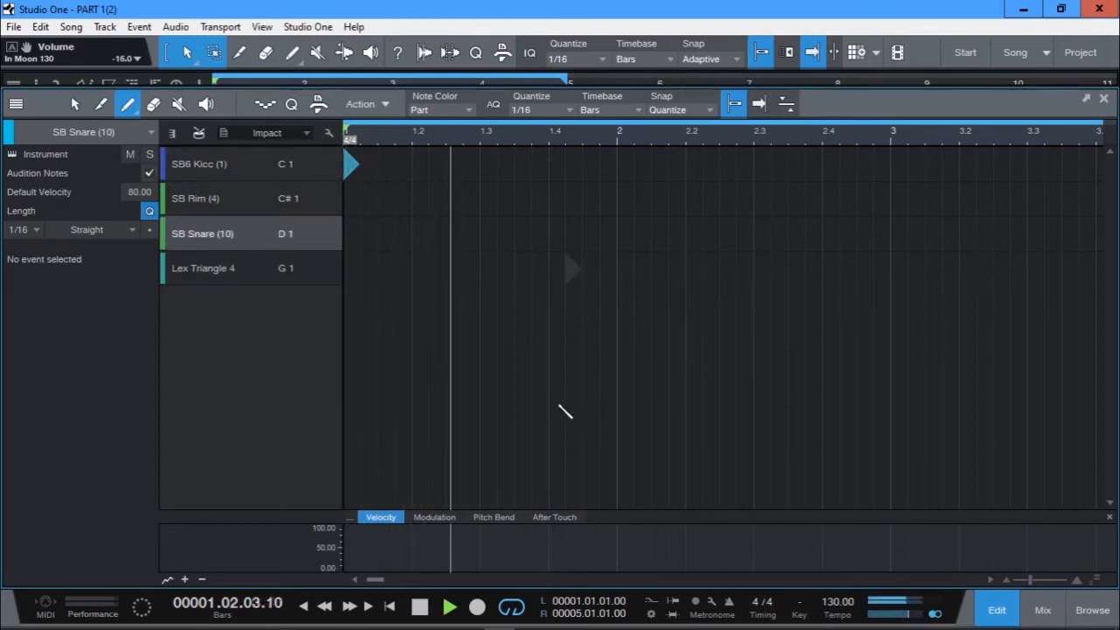
left_click(482, 235)
left_click(757, 235)
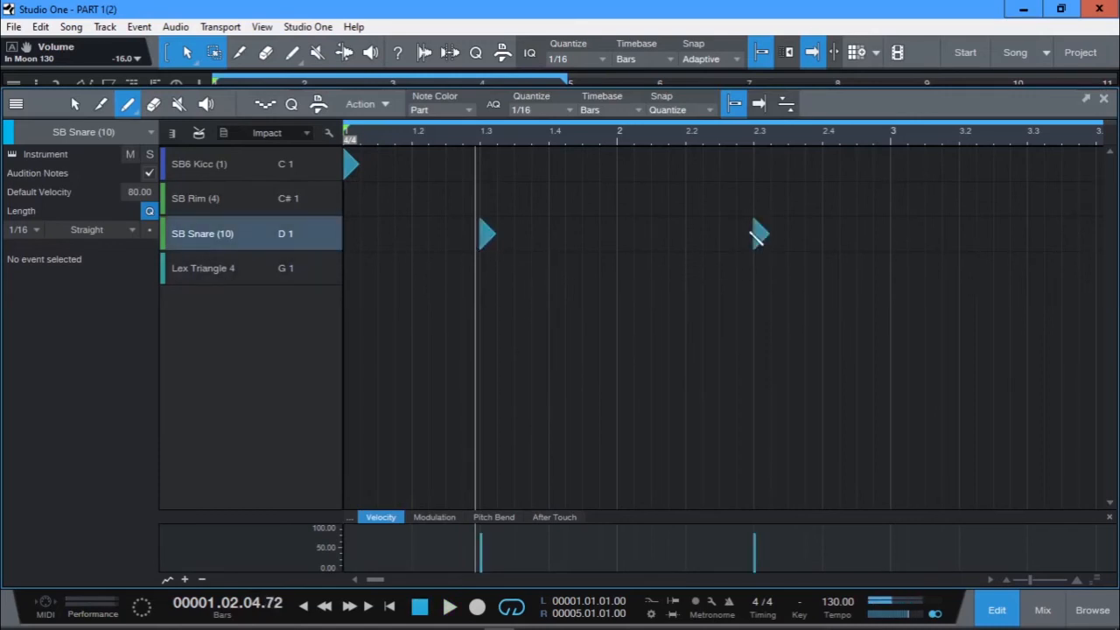
key("space")
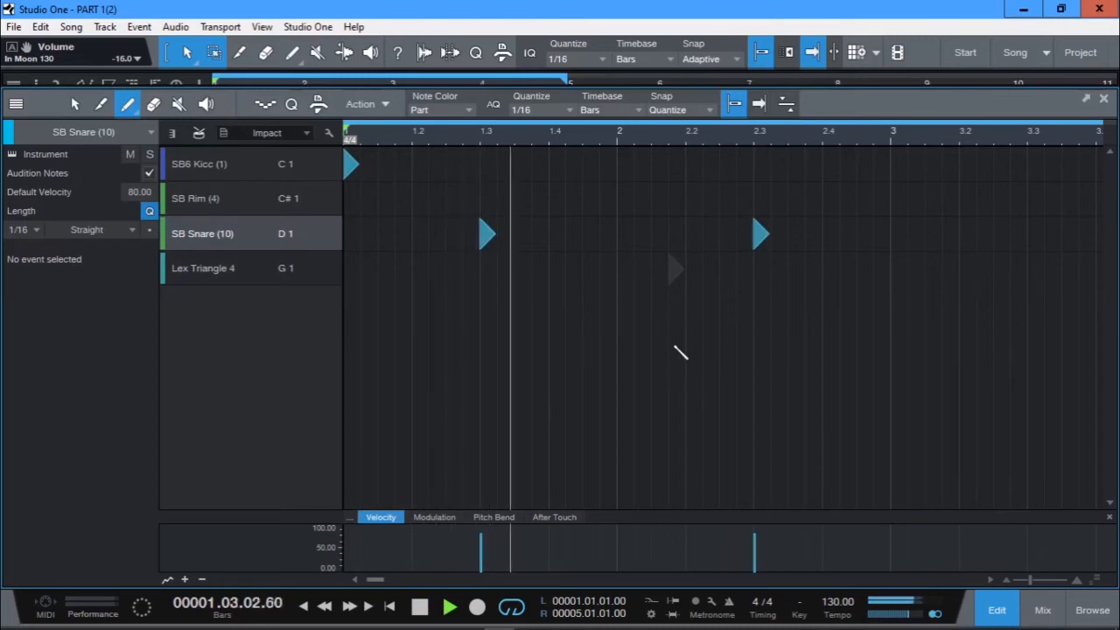
key("space")
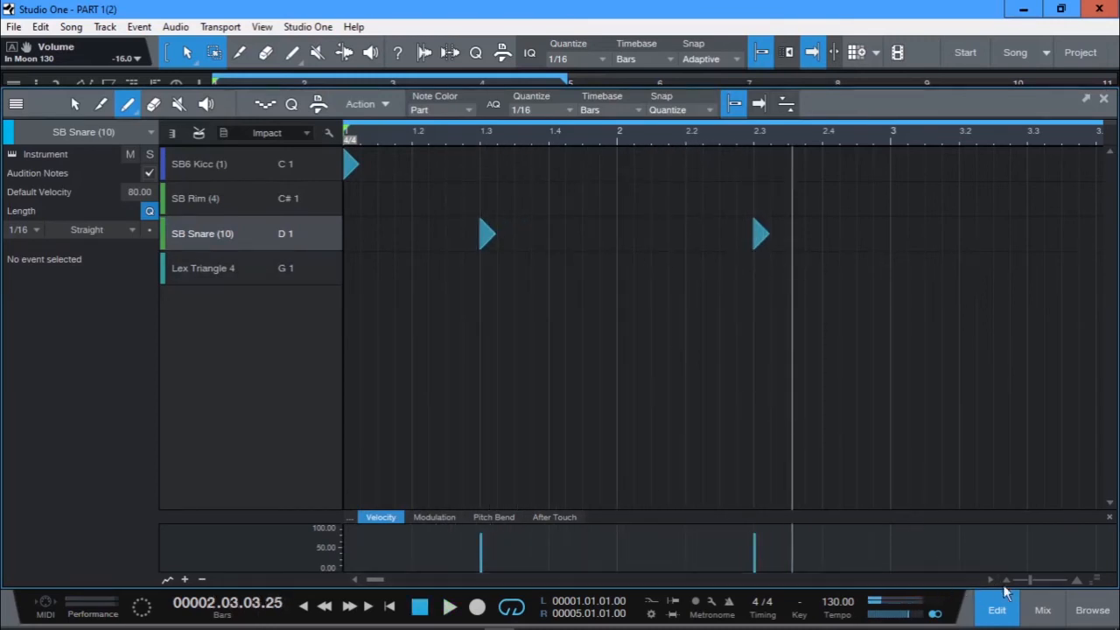
- Open the Impact instrument from the arrangement and lower the SB Snare (10) pad's amp gain to -12.0 dB
left_click(12, 155)
left_click(13, 155)
left_click(994, 609)
left_click(186, 161)
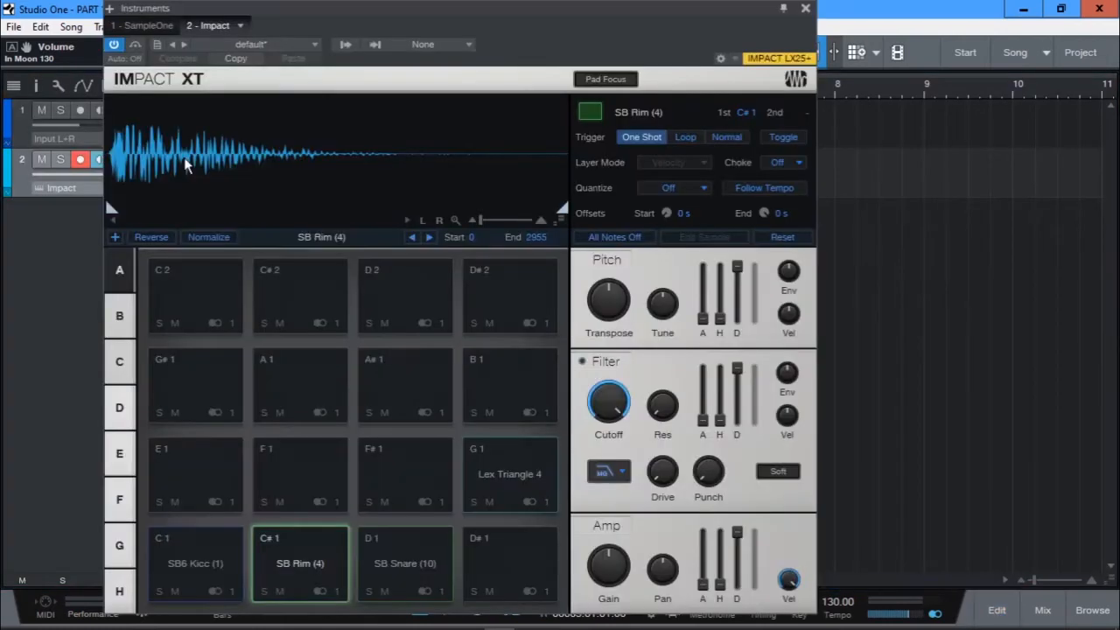
left_click(403, 571)
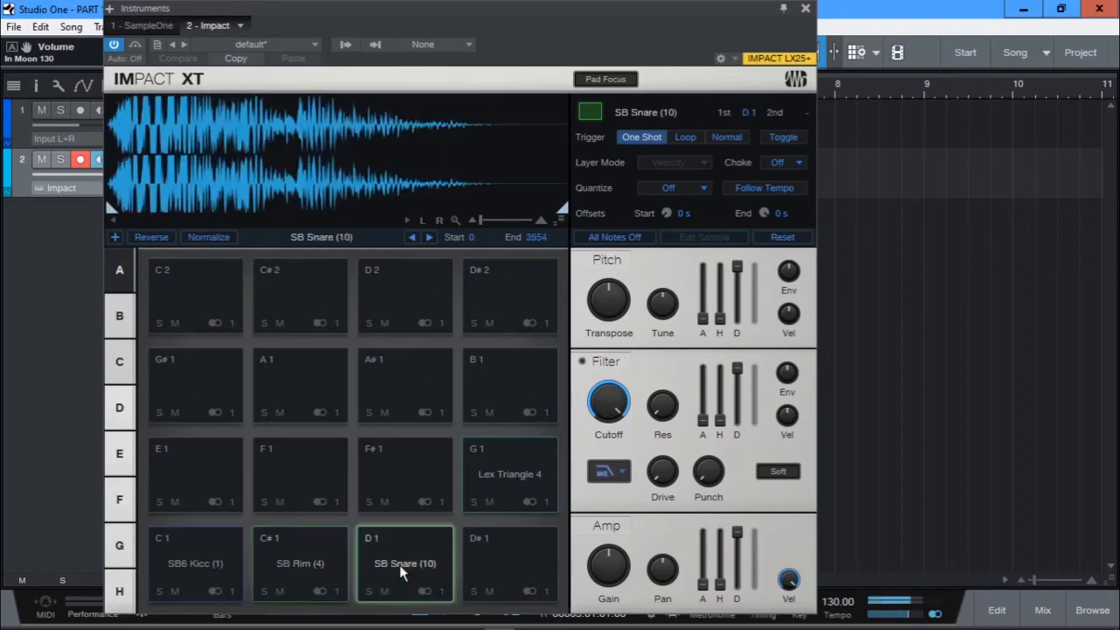
left_click(401, 567)
left_click_drag(604, 563, 597, 588)
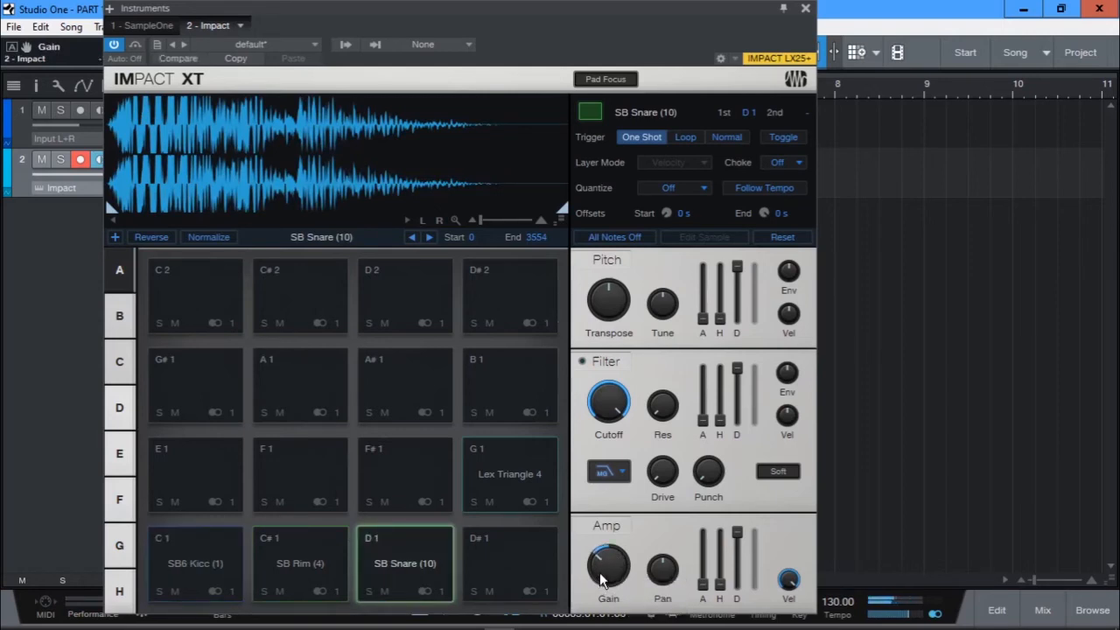
left_click(805, 8)
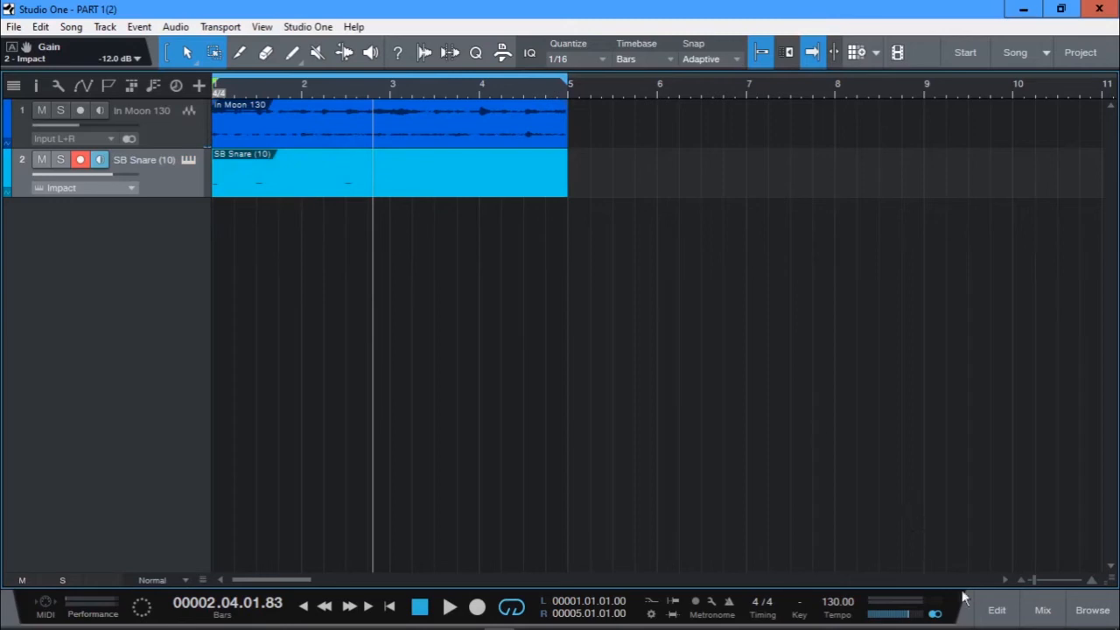
- Duplicate the two SB Snare (10) notes into bars 3 and 4 in the drum editor and play the pattern
left_click(994, 618)
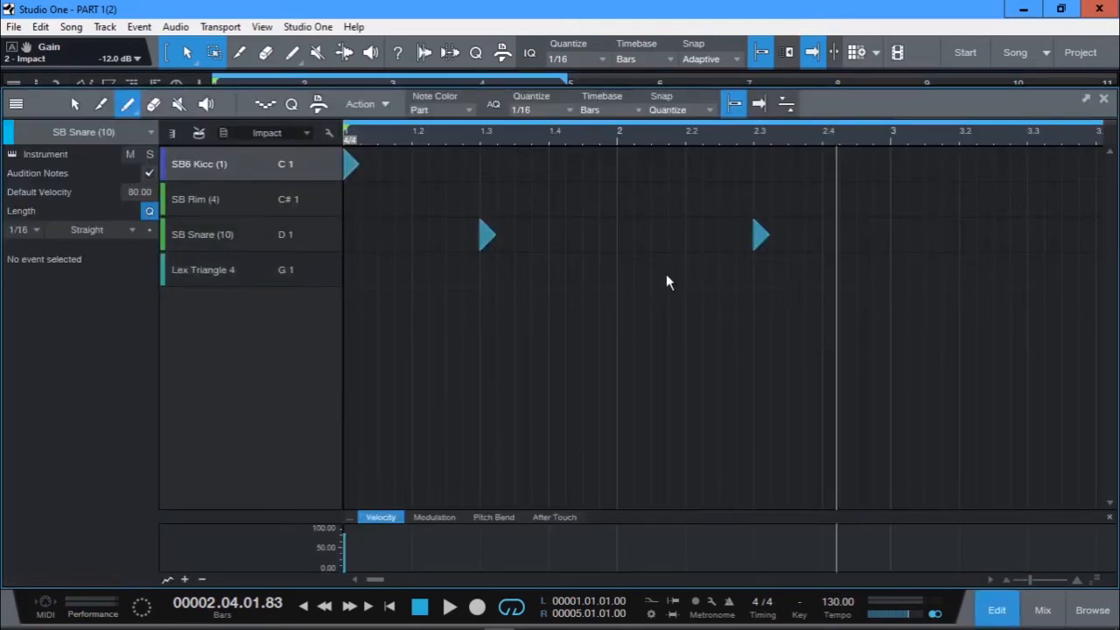
left_click(271, 245)
scroll(443, 130, "down", 4)
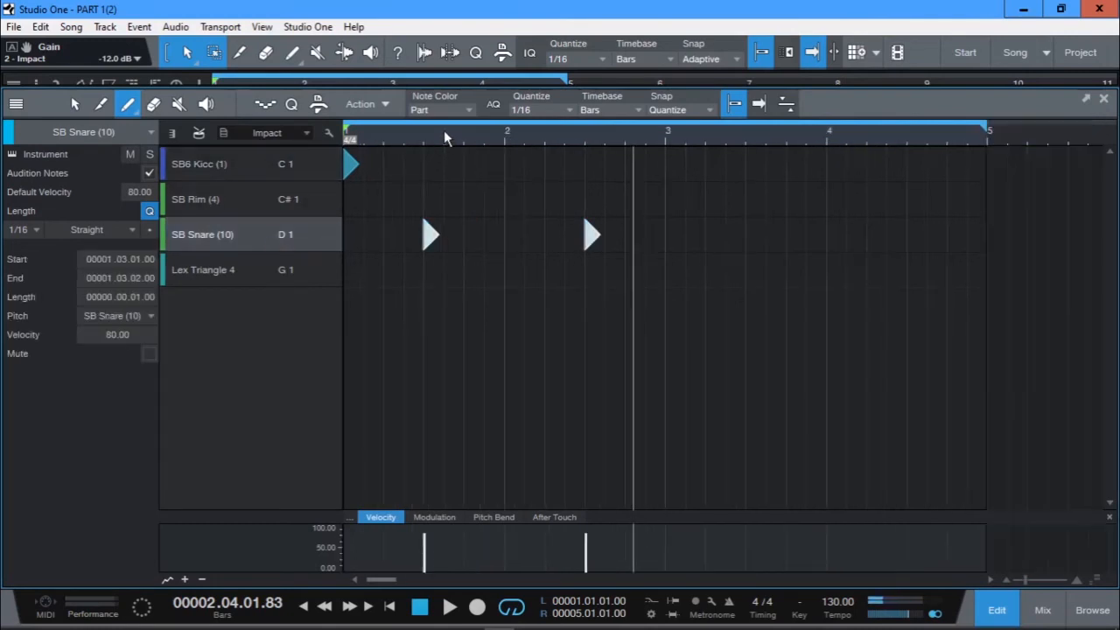
scroll(419, 140, "up", 2)
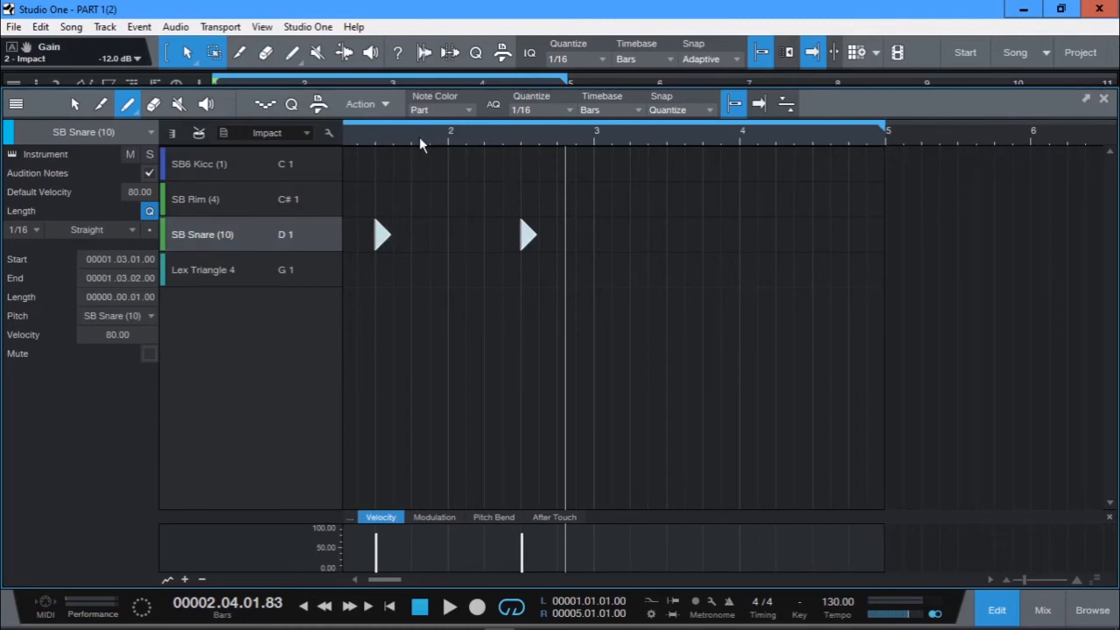
key("d")
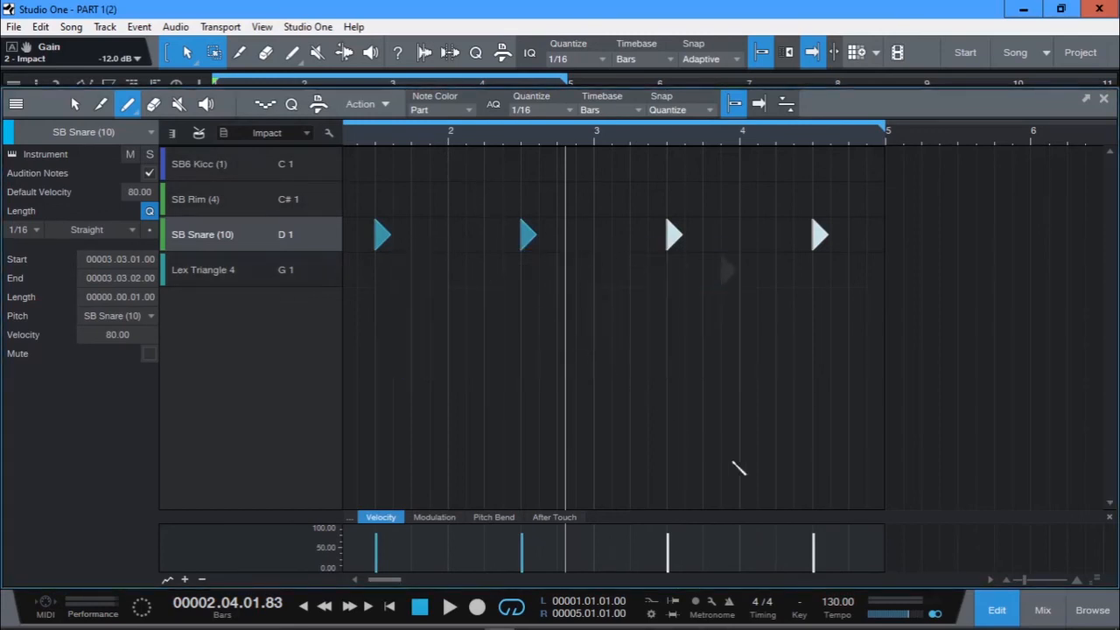
left_click_drag(394, 581, 379, 580)
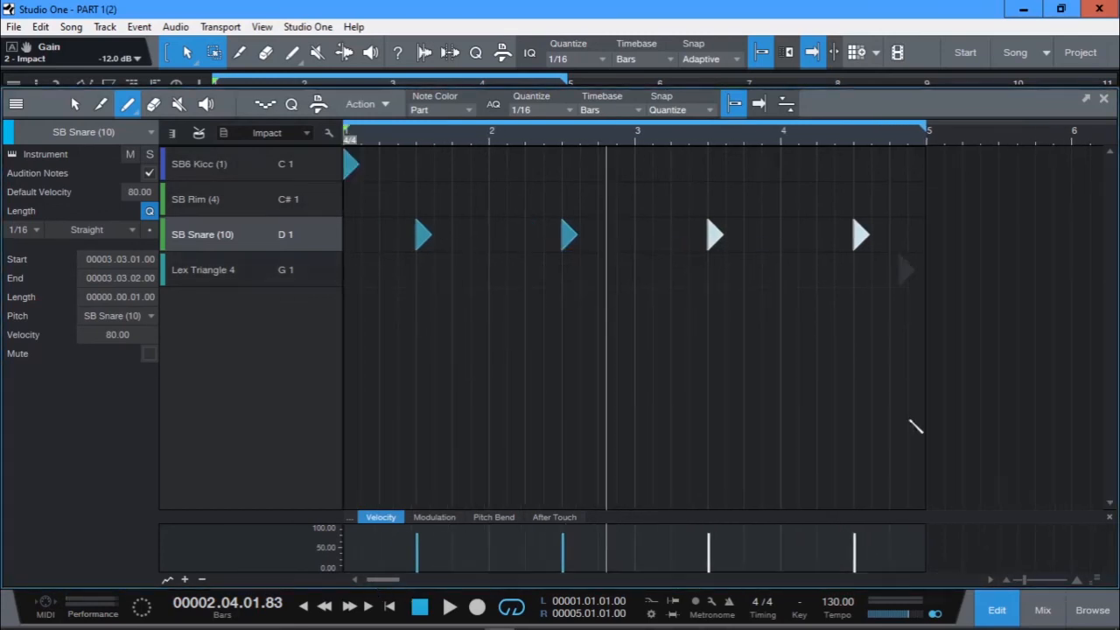
key("space")
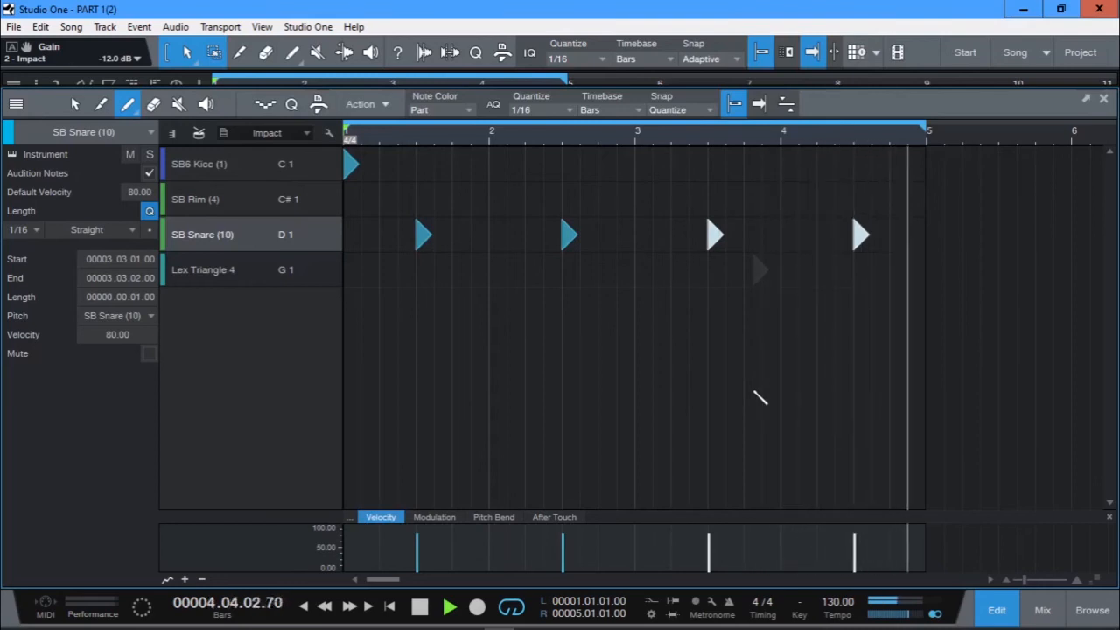
key("space")
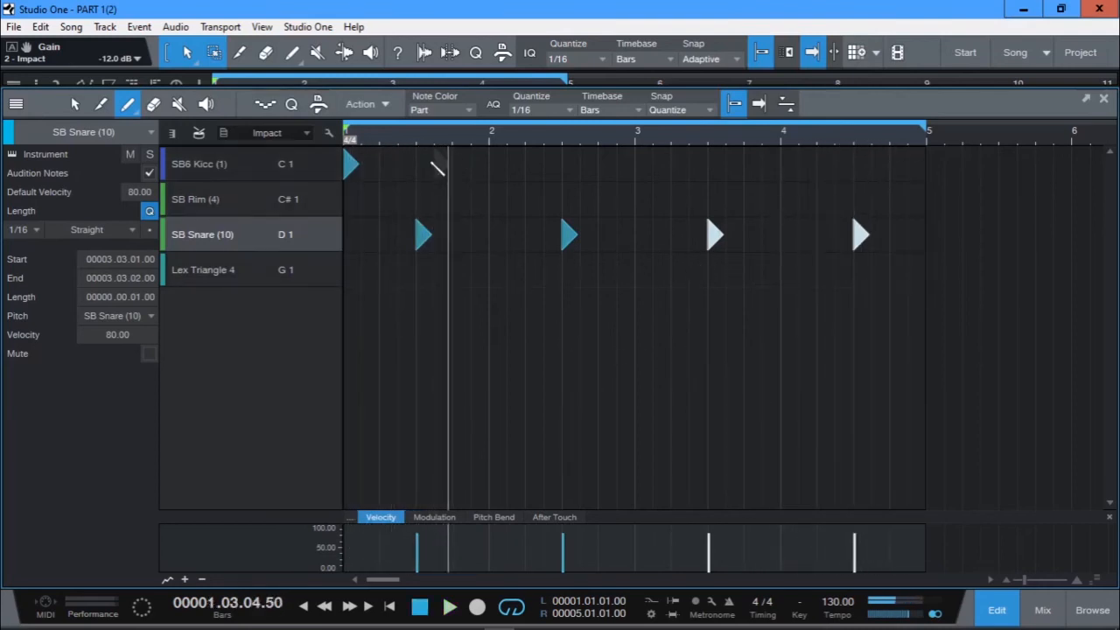
- Paint SB6 Kicc (1) notes at 1.3.3, 1.4, 2.2 and 2.3.3 while the loop plays
left_click(437, 165)
left_click(458, 165)
key("space")
left_click(530, 166)
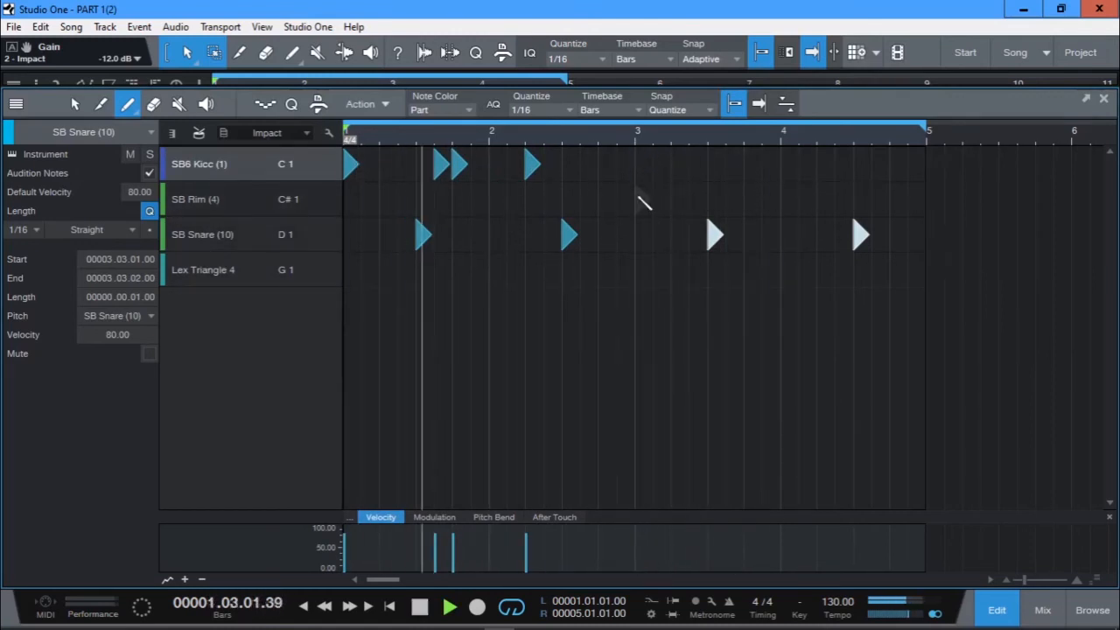
left_click(587, 165)
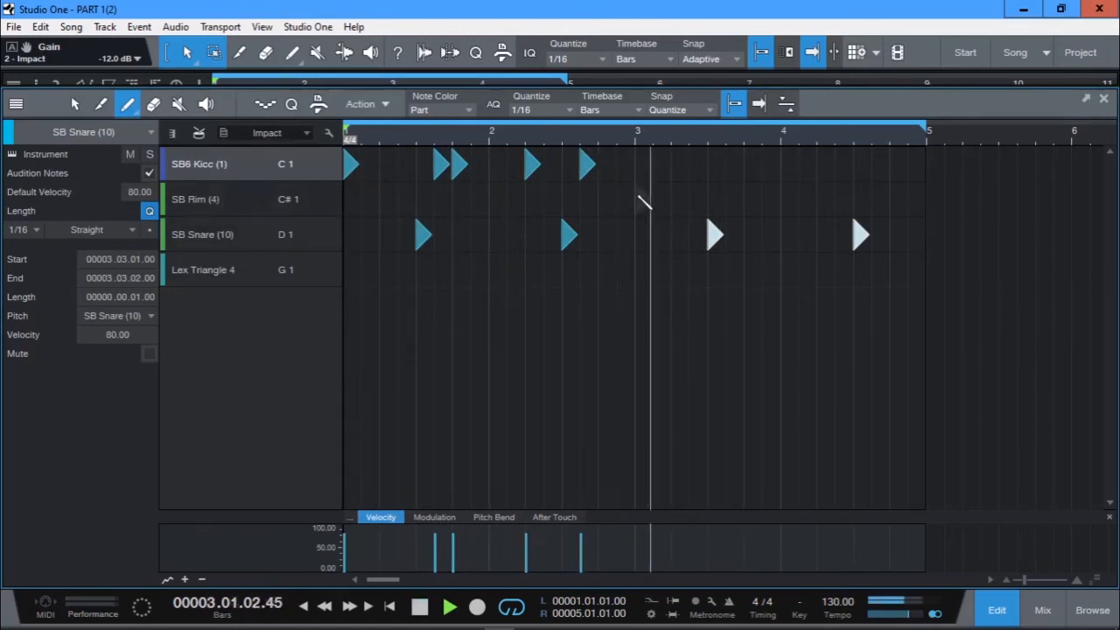
- Paint SB6 Kicc (1) notes at 3.2.3, 3.3.3, 4.1.3 and 4.2, play the pattern, and save the song
left_click(696, 165)
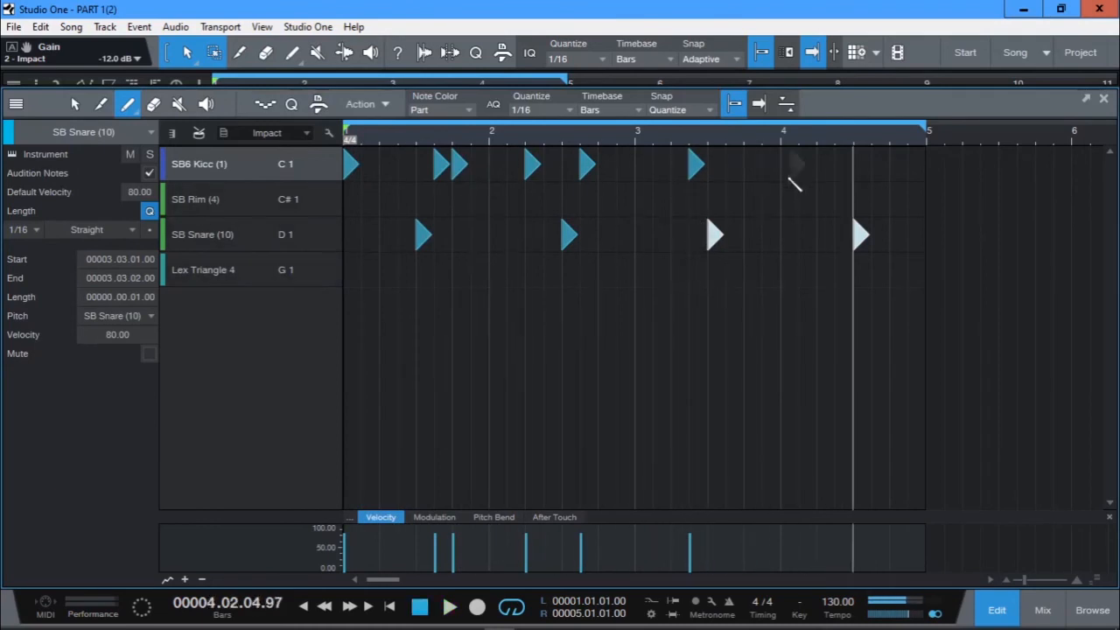
left_click(733, 165)
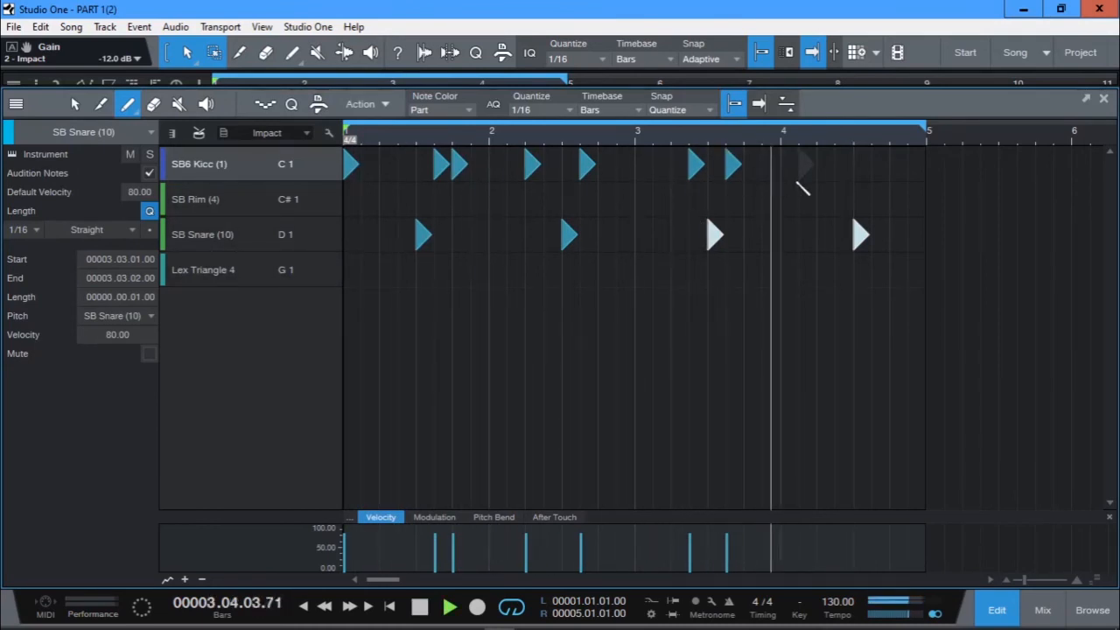
left_click(800, 178)
left_click(820, 179)
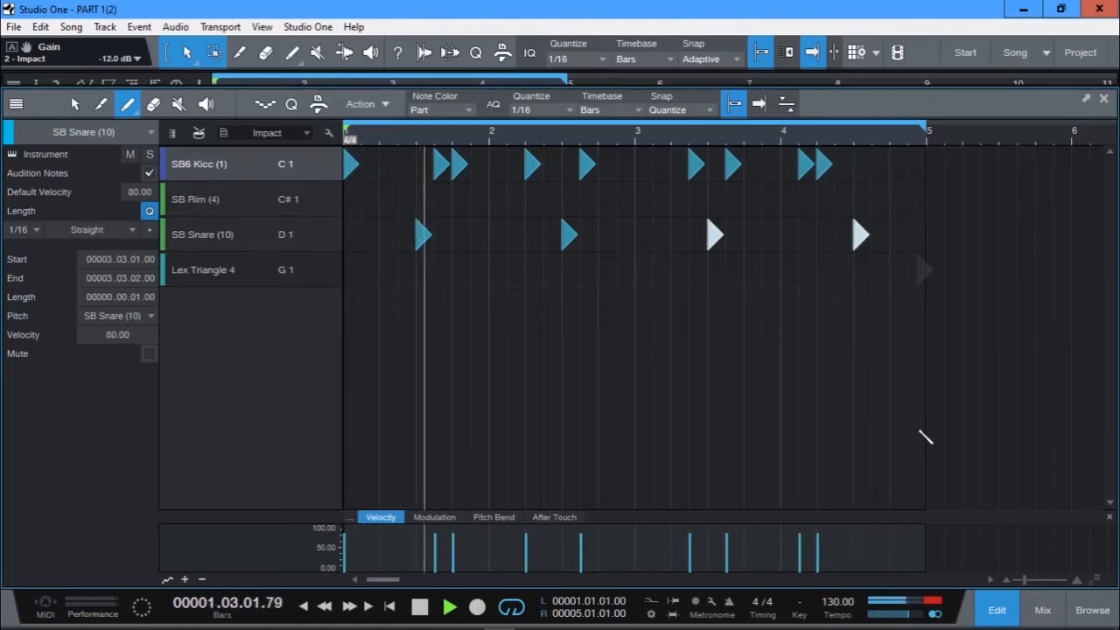
key("space")
key("ctrl+s")
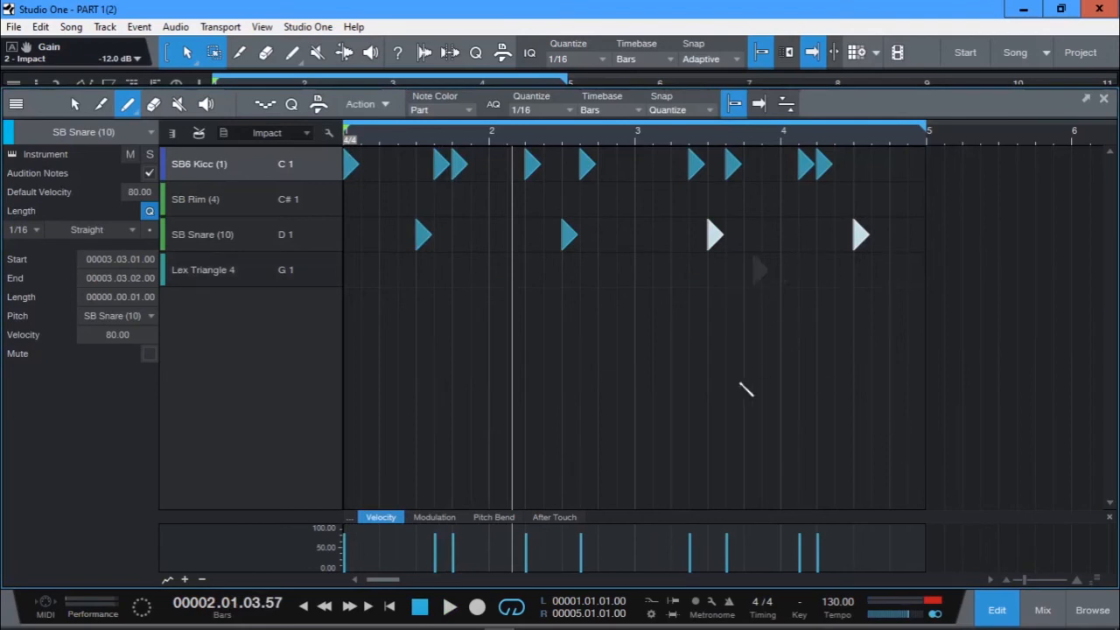
- Show the mixer console at full height and insert the plain Limiter effect on the Main channel
left_click(997, 610)
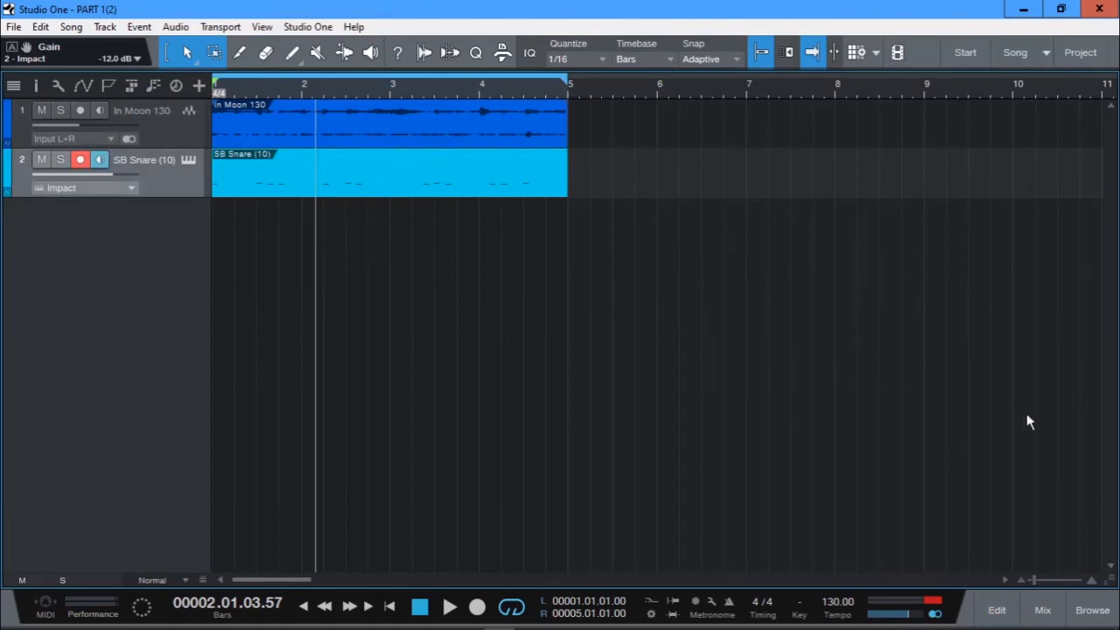
left_click(1043, 613)
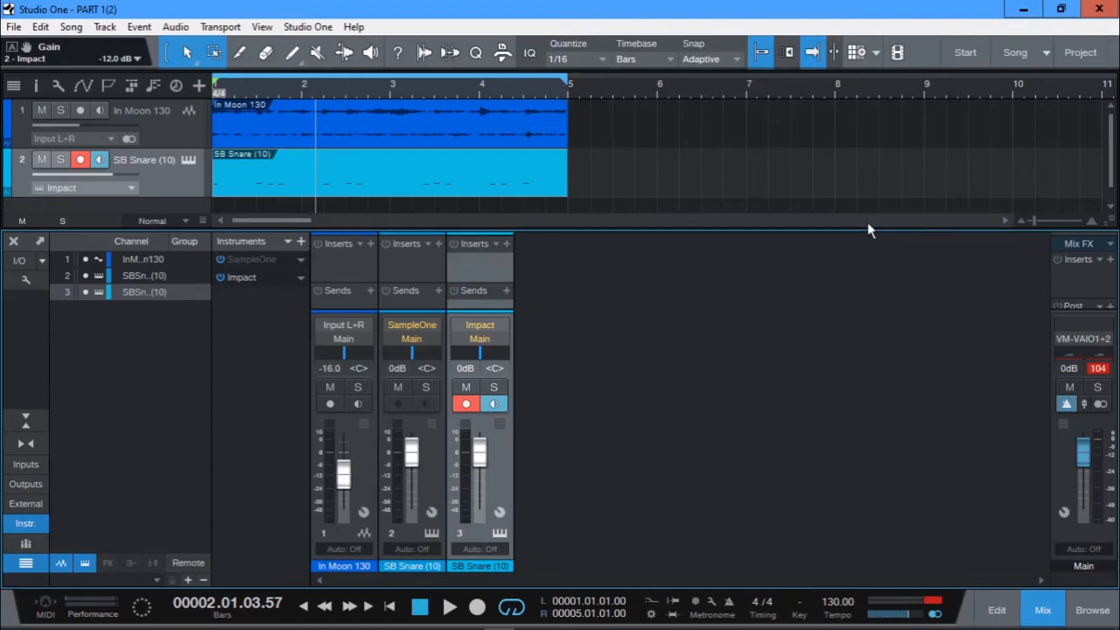
left_click_drag(868, 226, 855, 95)
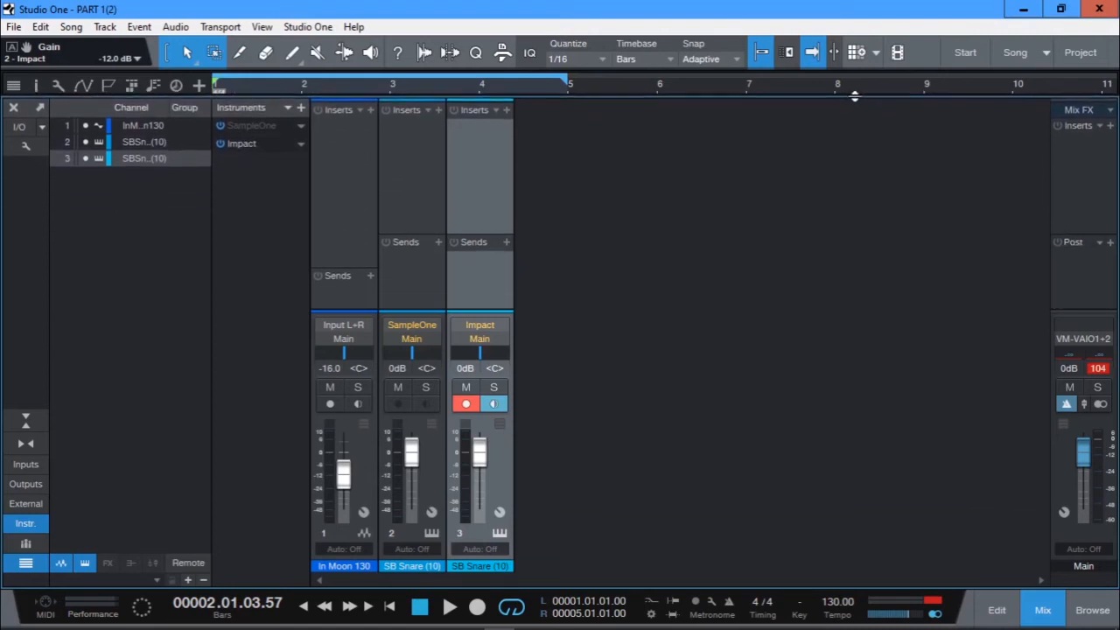
left_click(1083, 190)
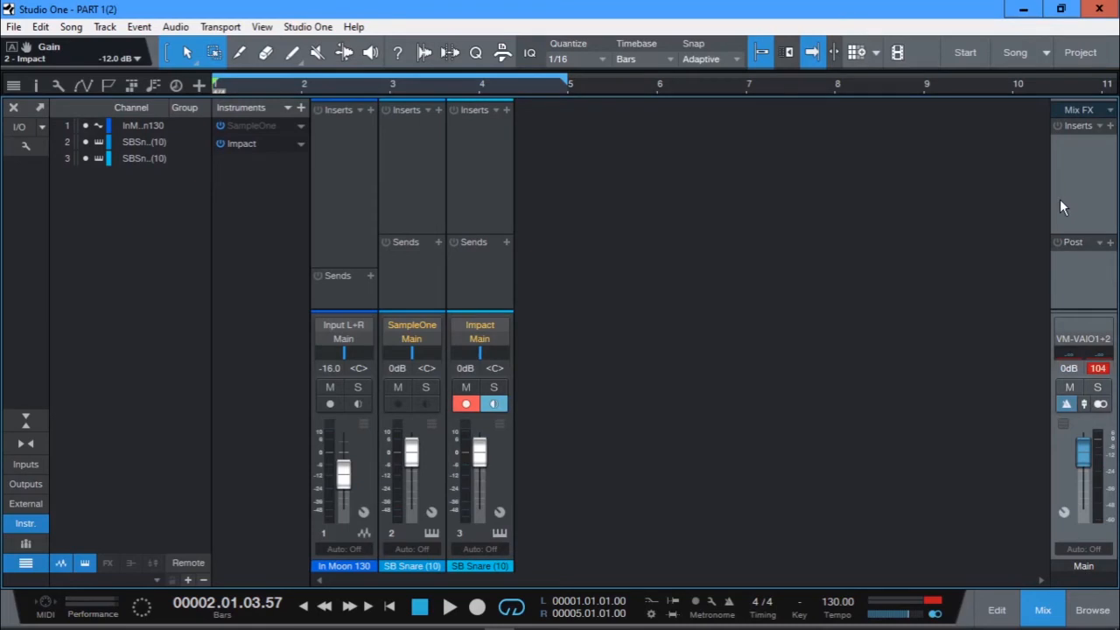
left_click(1109, 126)
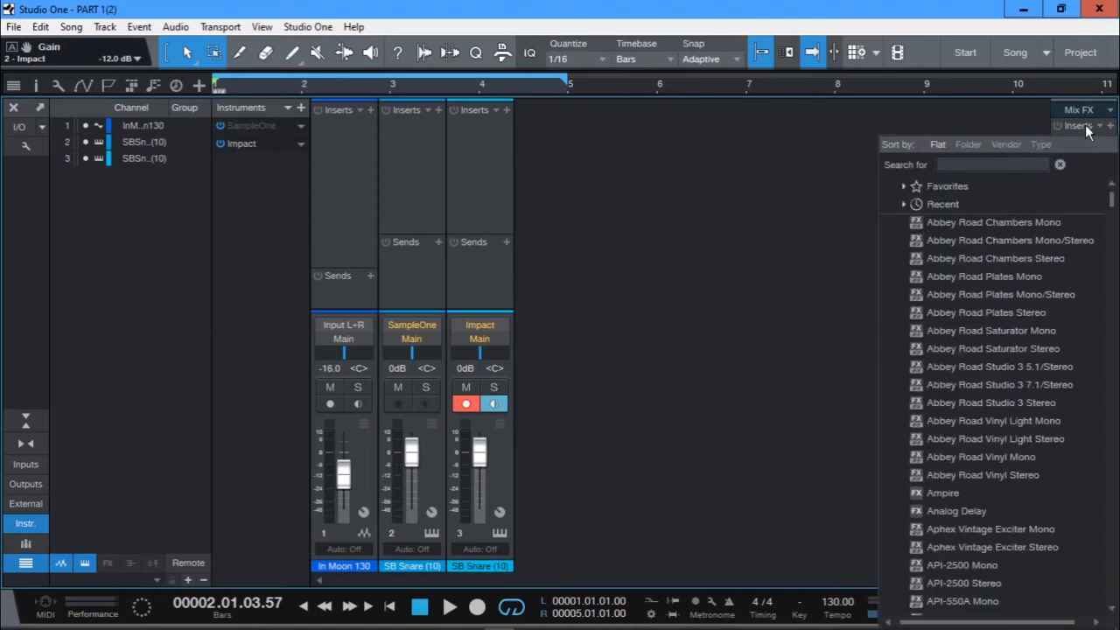
type("LIMI")
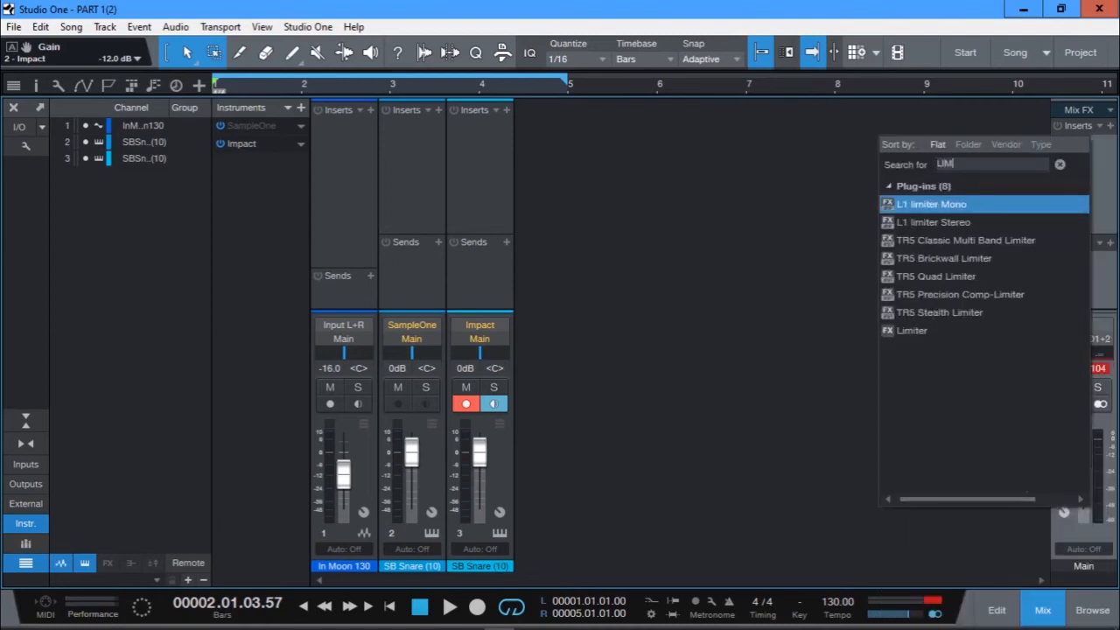
left_click(910, 331)
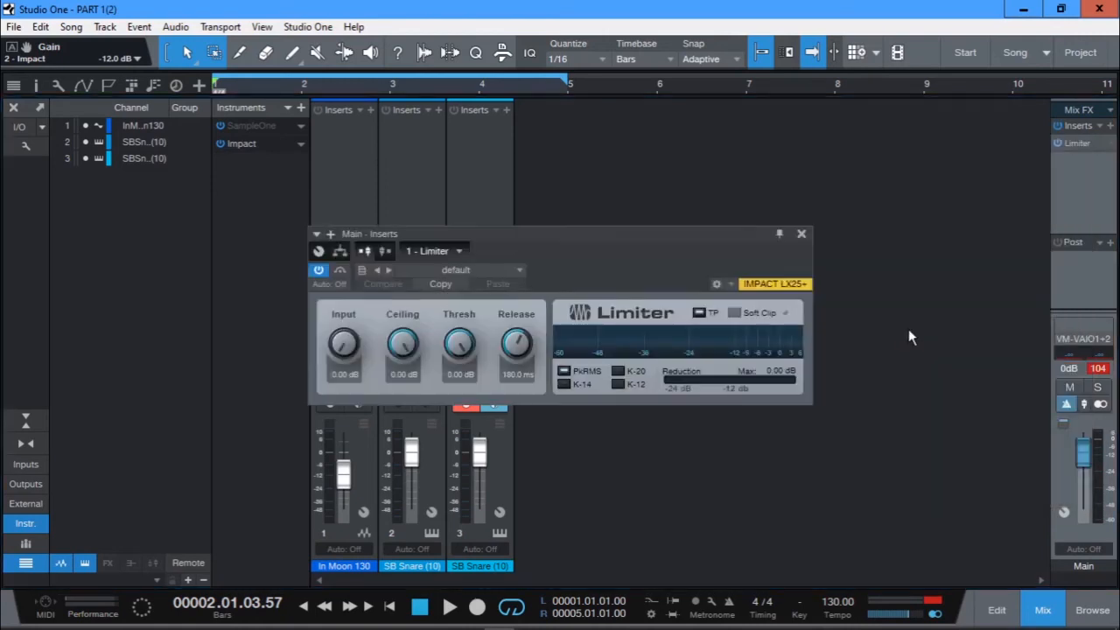
- Load the Limiter's 0 db limiting preset, reset the Main channel's clip indicator, and save the song from the arrangement
left_click(518, 272)
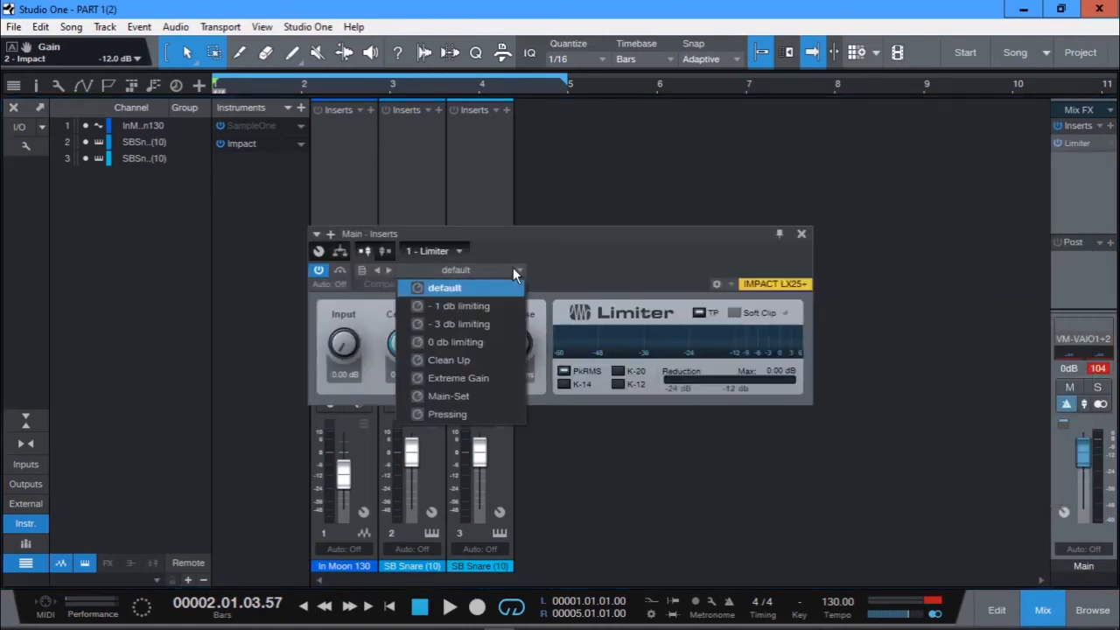
left_click(465, 345)
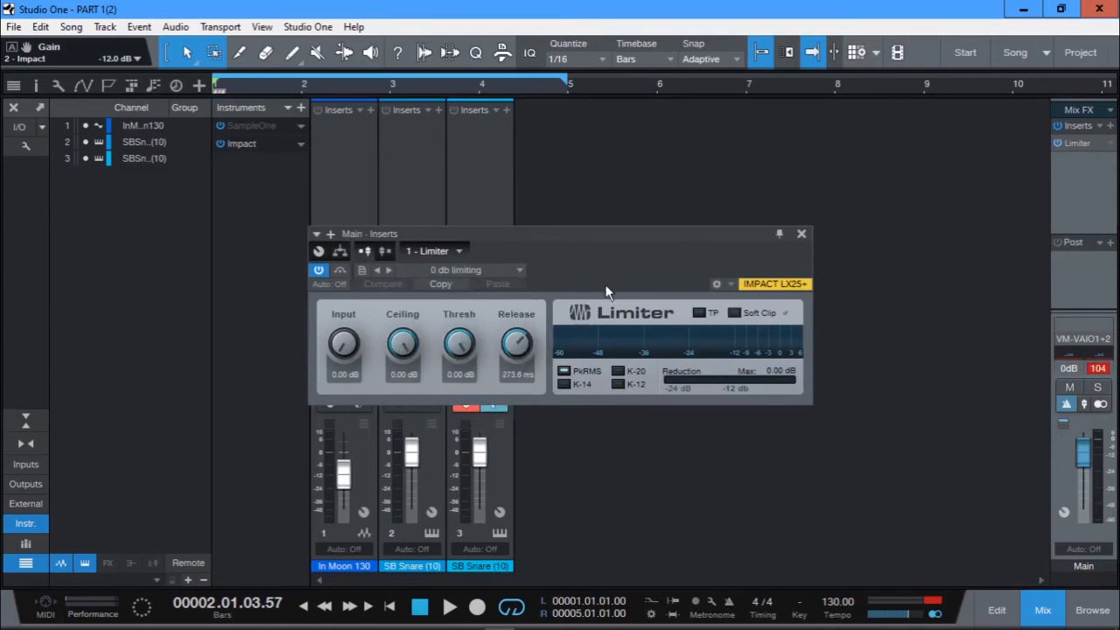
left_click(801, 235)
left_click(1098, 368)
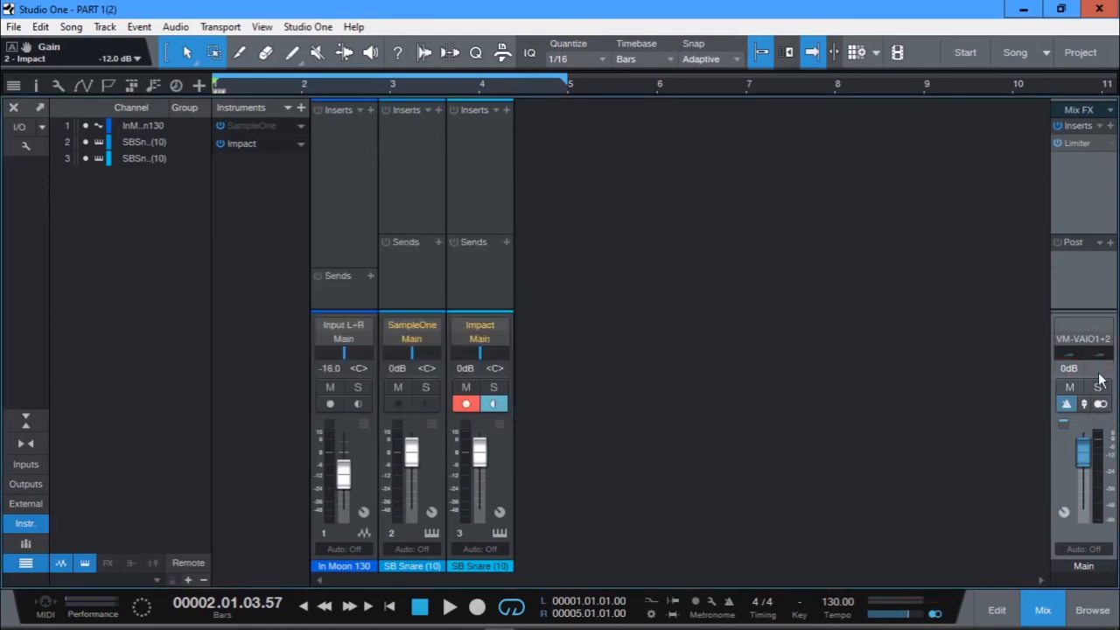
left_click(1041, 612)
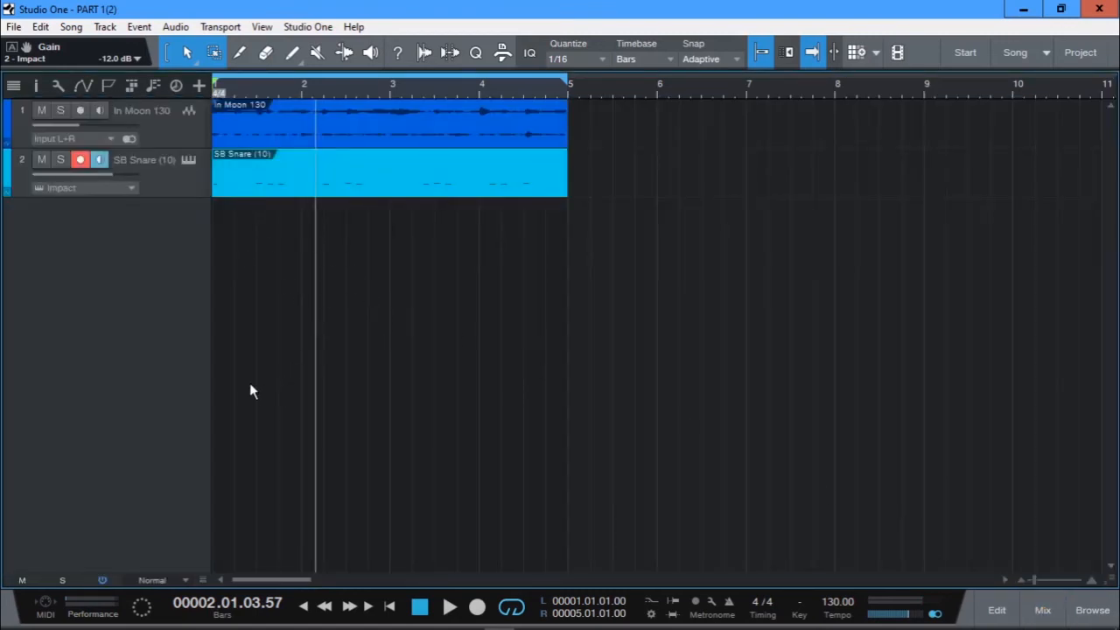
key("ctrl+s")
- Rename the In Moon 130 track and its event as moon loop
left_click(142, 110)
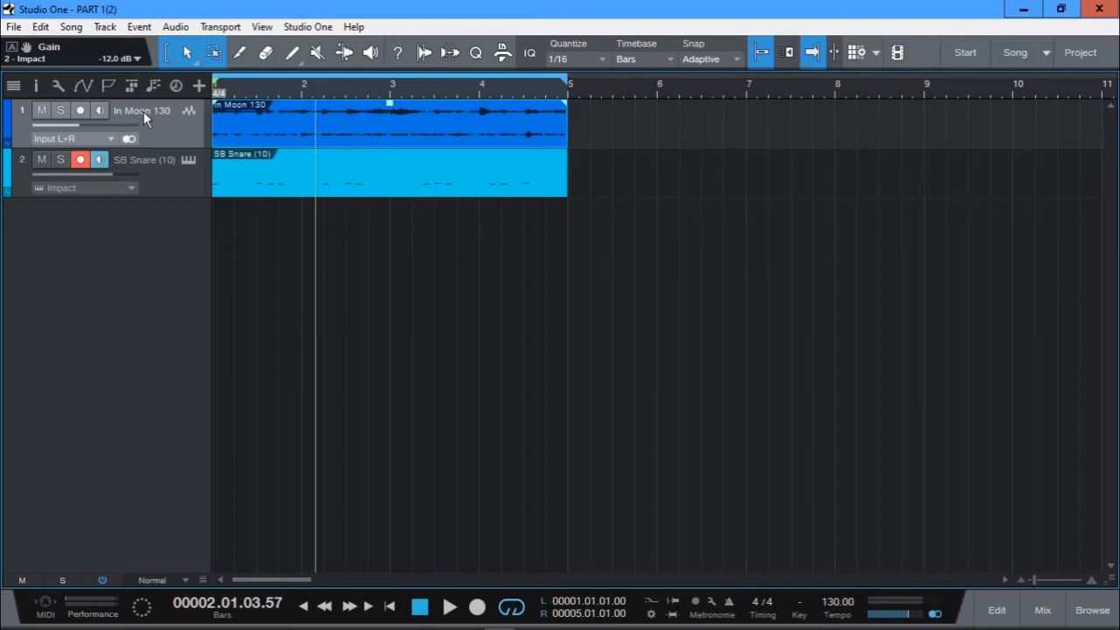
double_click(144, 111)
type("moon loop")
key("Return")
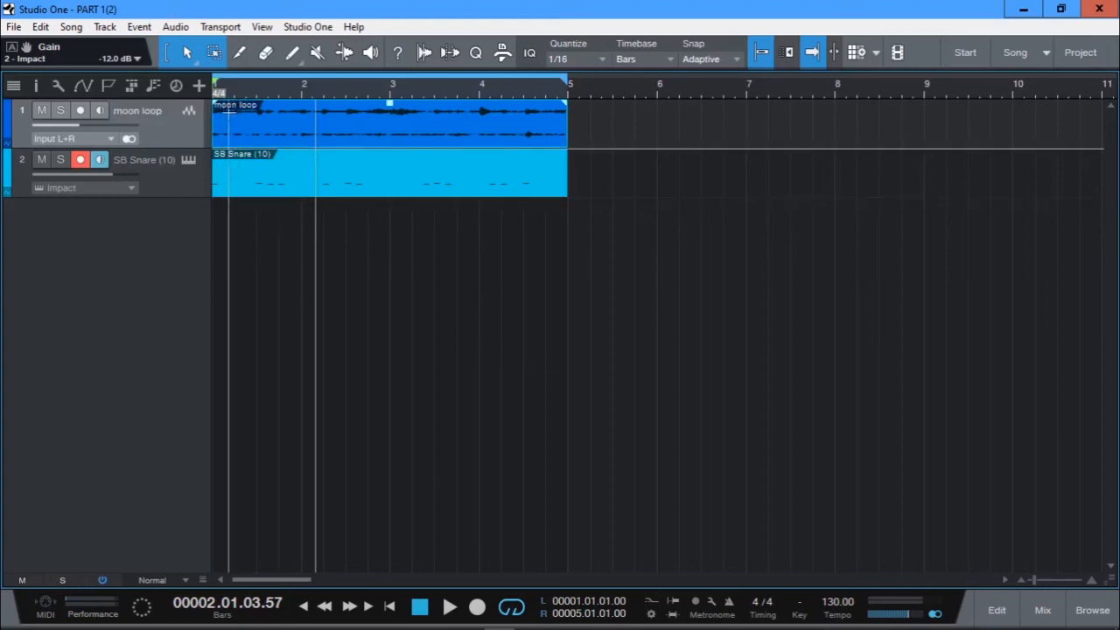
- Rename the SB Snare (10) track and its event as drum, and save the song
double_click(143, 160)
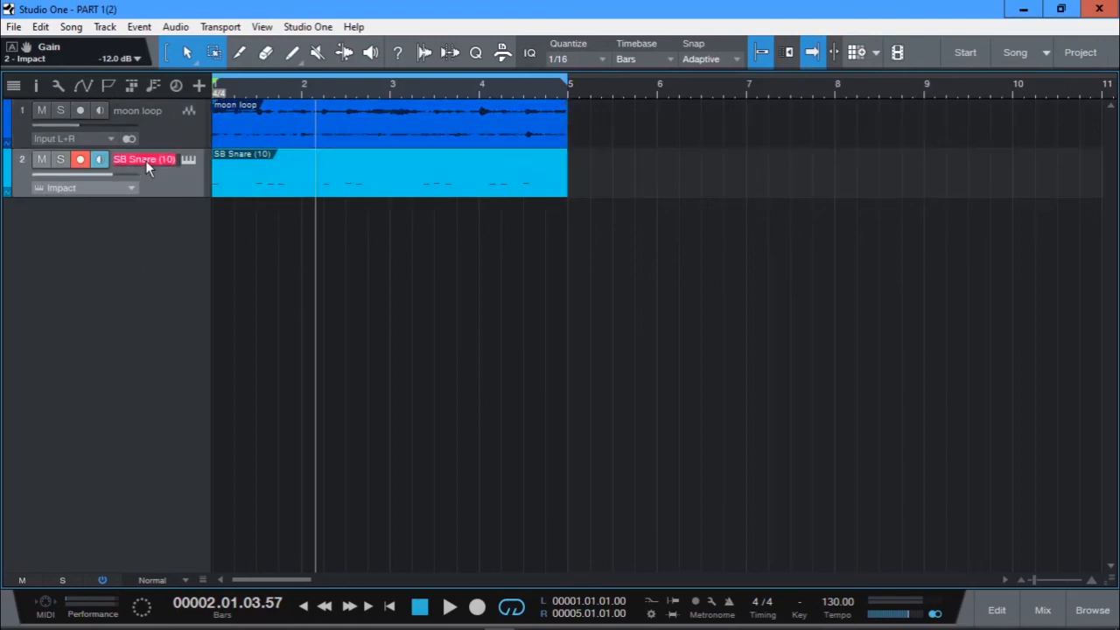
type("drum")
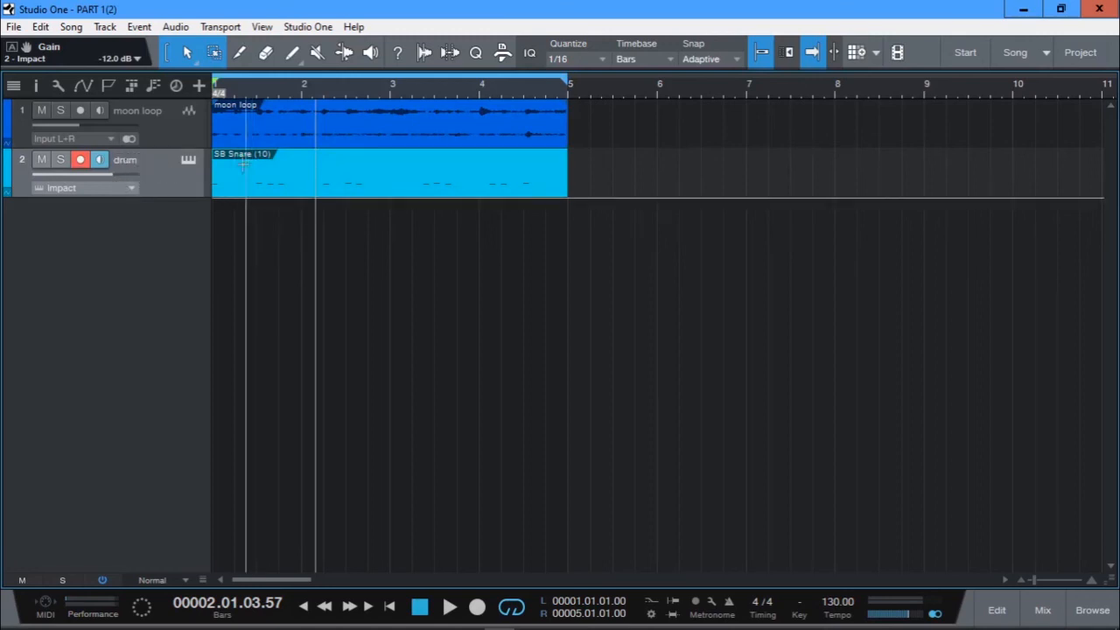
key("F3")
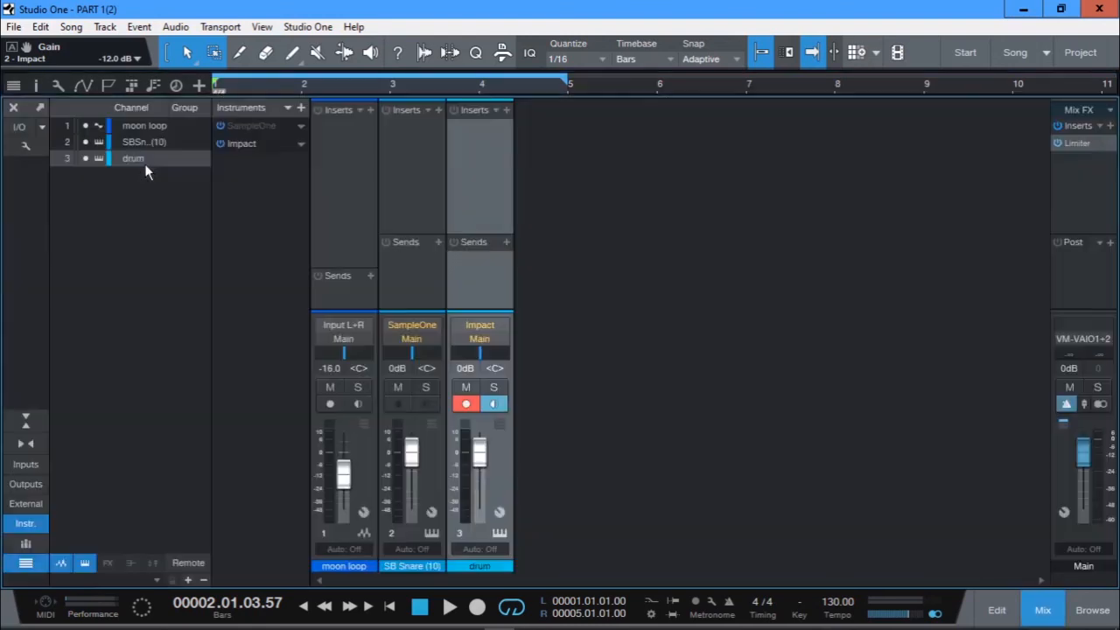
left_click(1046, 611)
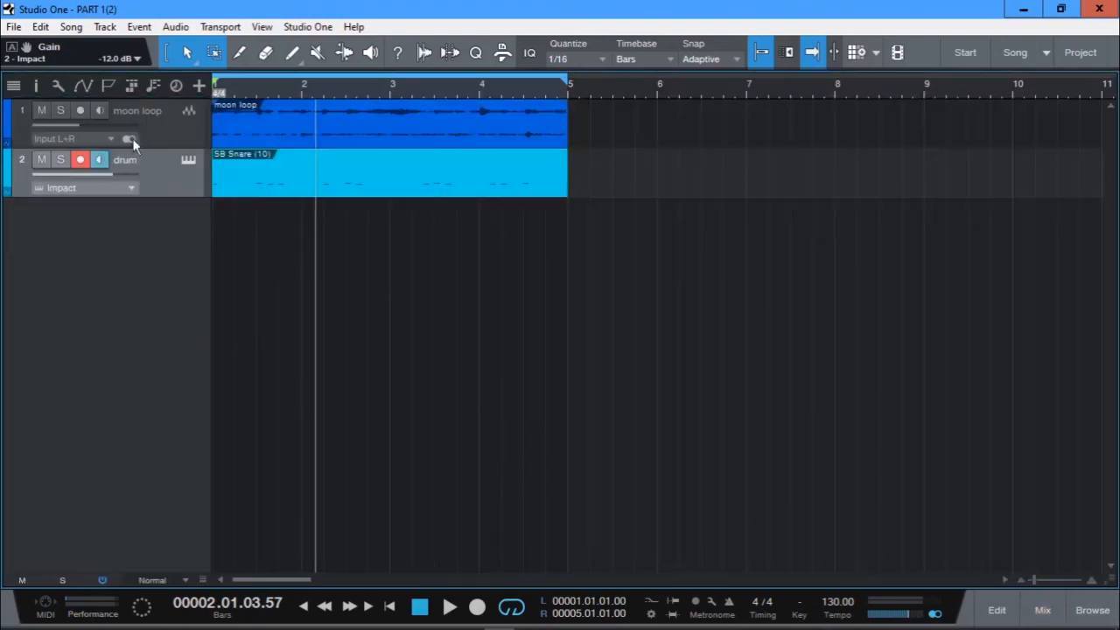
double_click(125, 160)
key("Return")
key("ctrl+s")
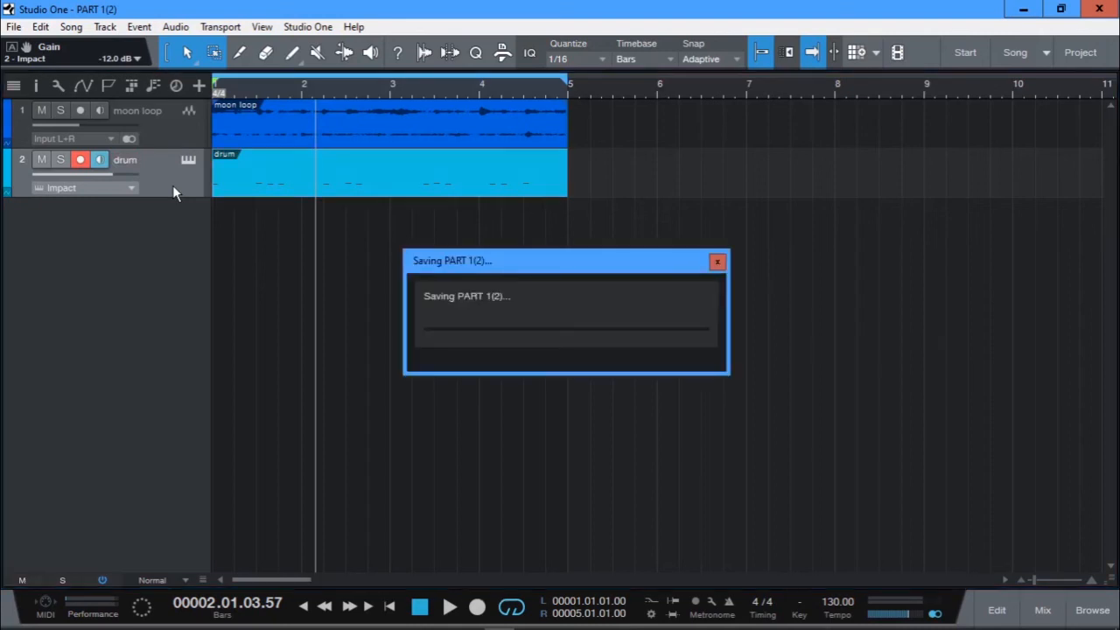
left_click(242, 57)
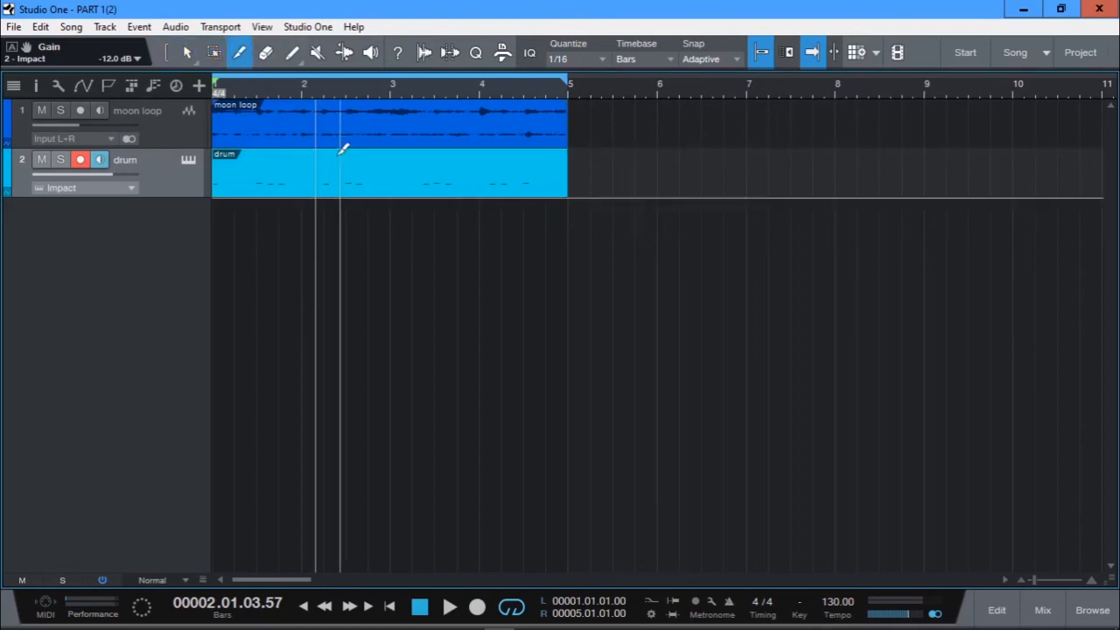
left_click(268, 54)
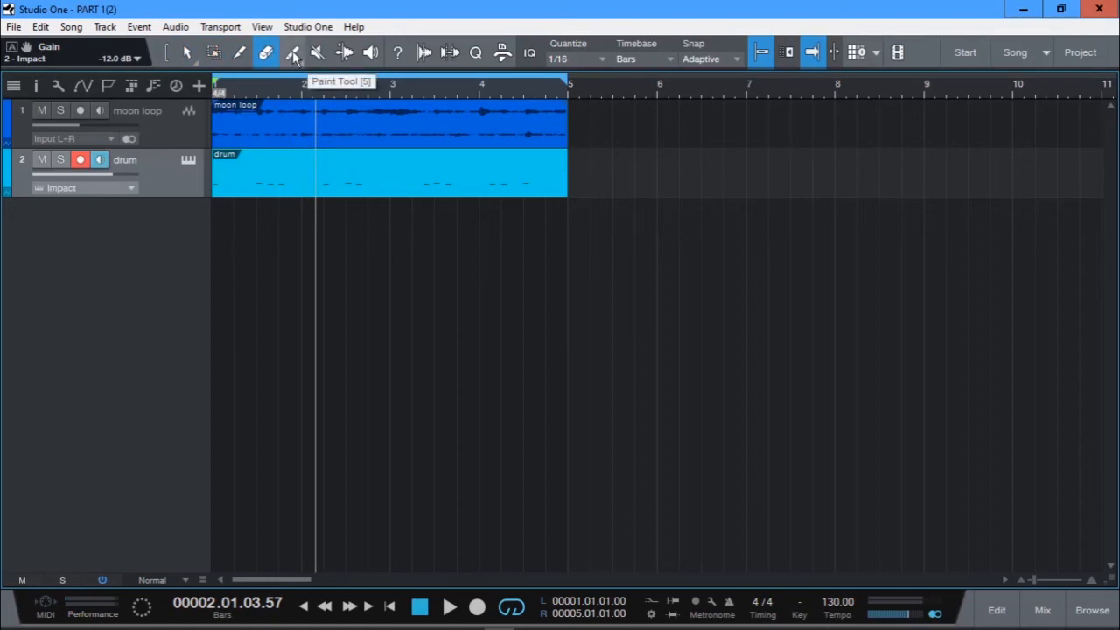
left_click(293, 57)
left_click(190, 54)
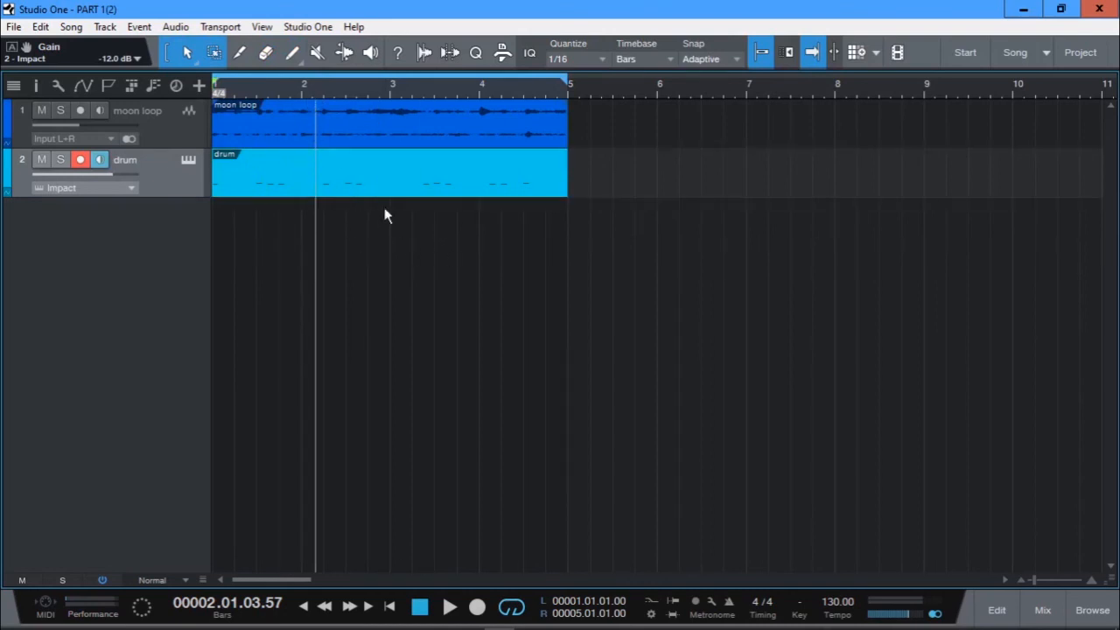
scroll(305, 89, "down", 3)
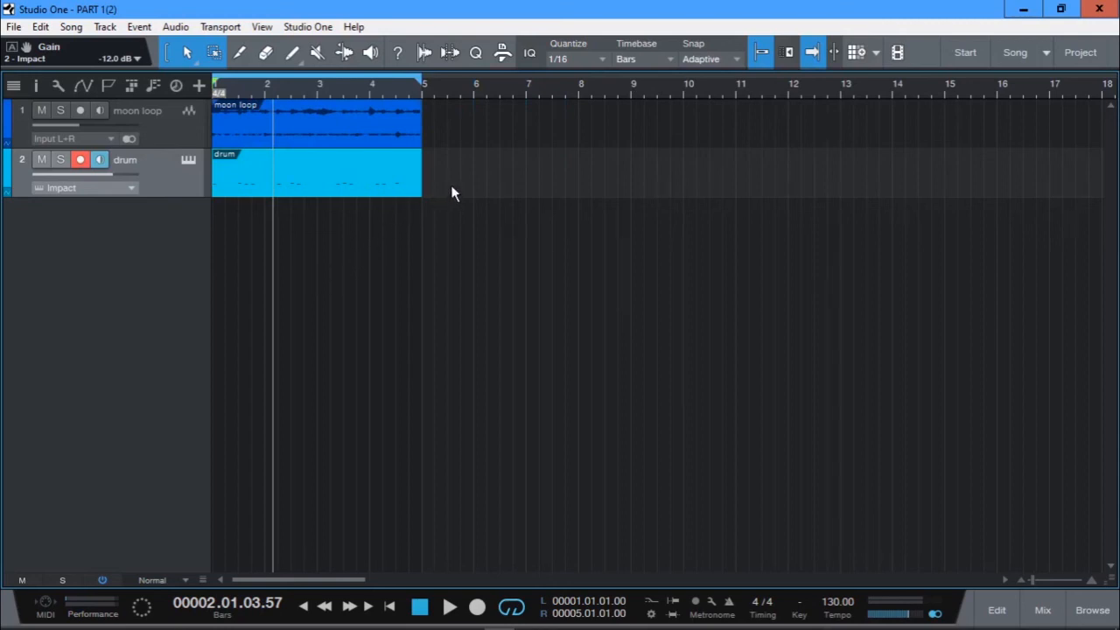
left_click_drag(455, 183, 214, 138)
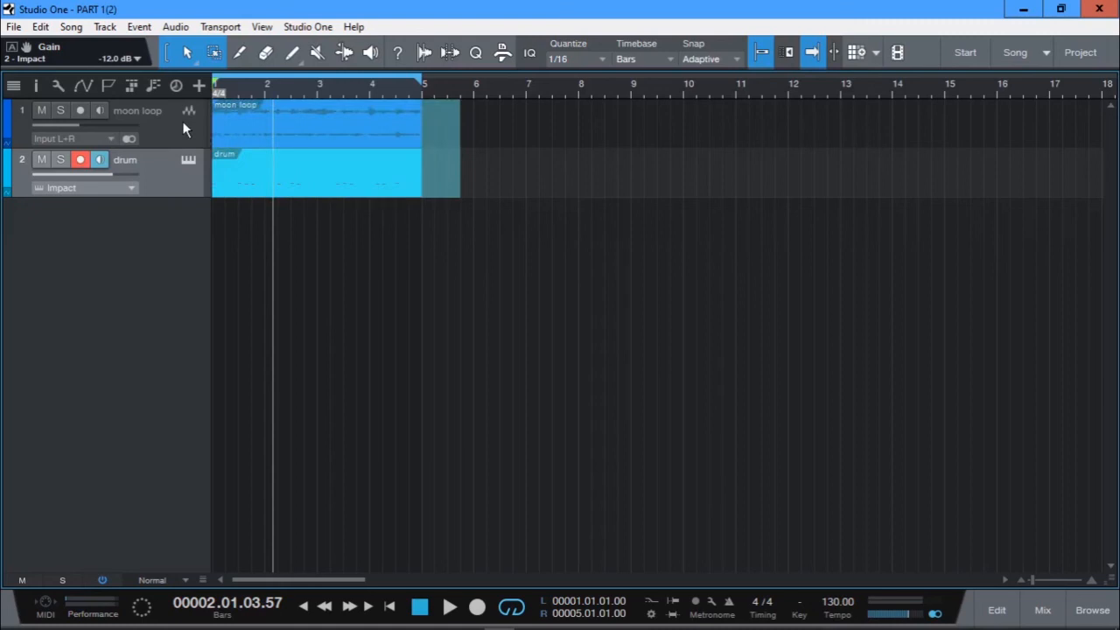
left_click(383, 177)
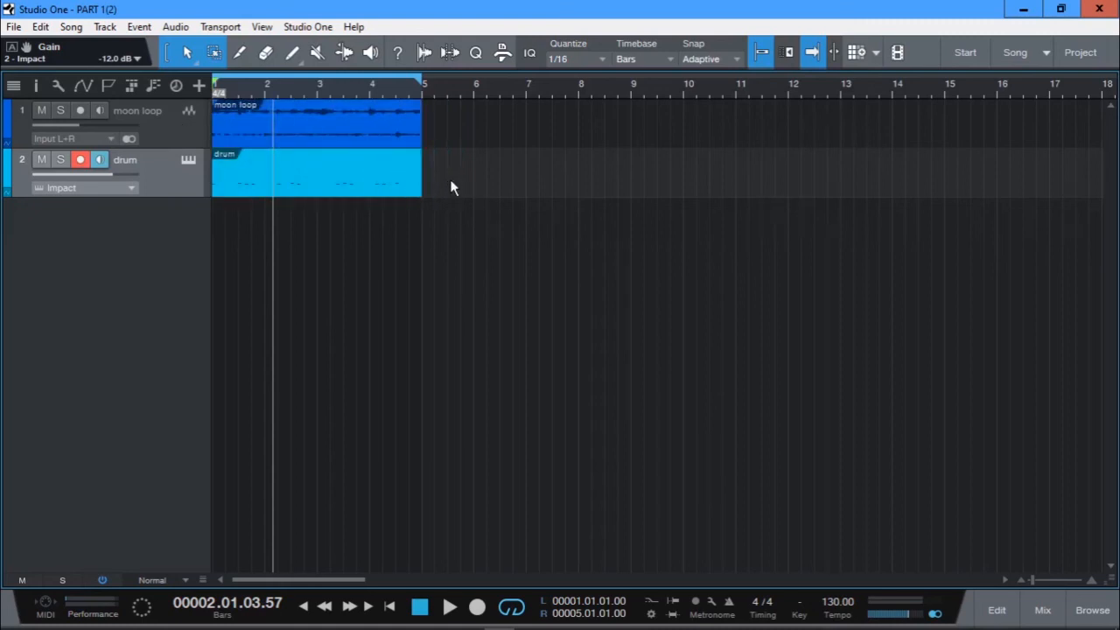
left_click_drag(456, 193, 210, 124)
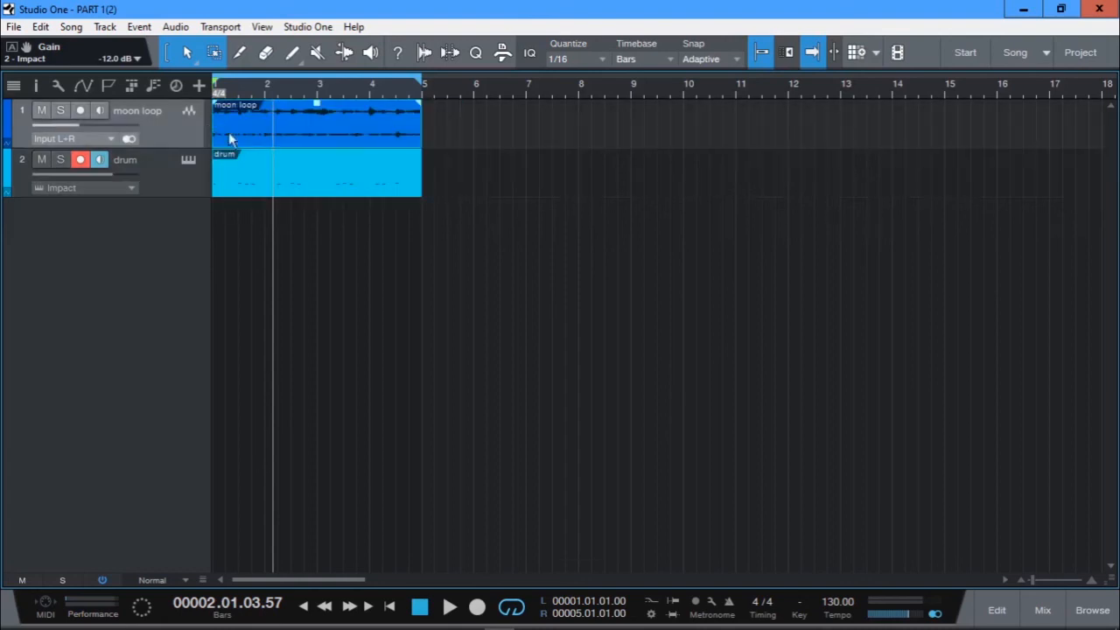
left_click(464, 186)
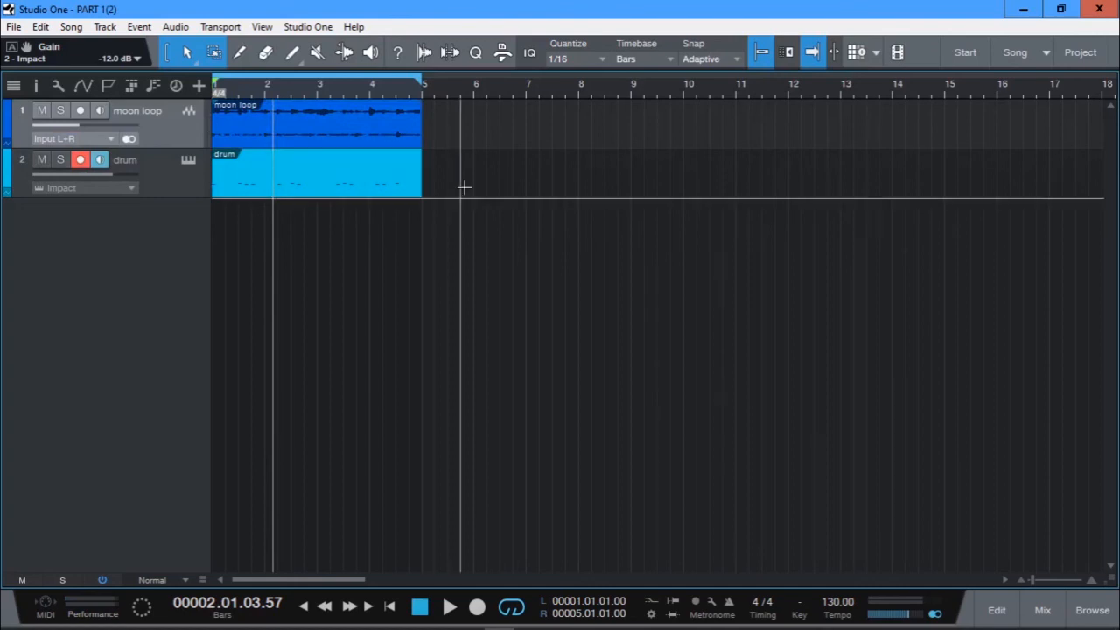
- Duplicate the moon loop and drum events together five times so both tracks run to bar 25, and save the song
key("ctrl+a")
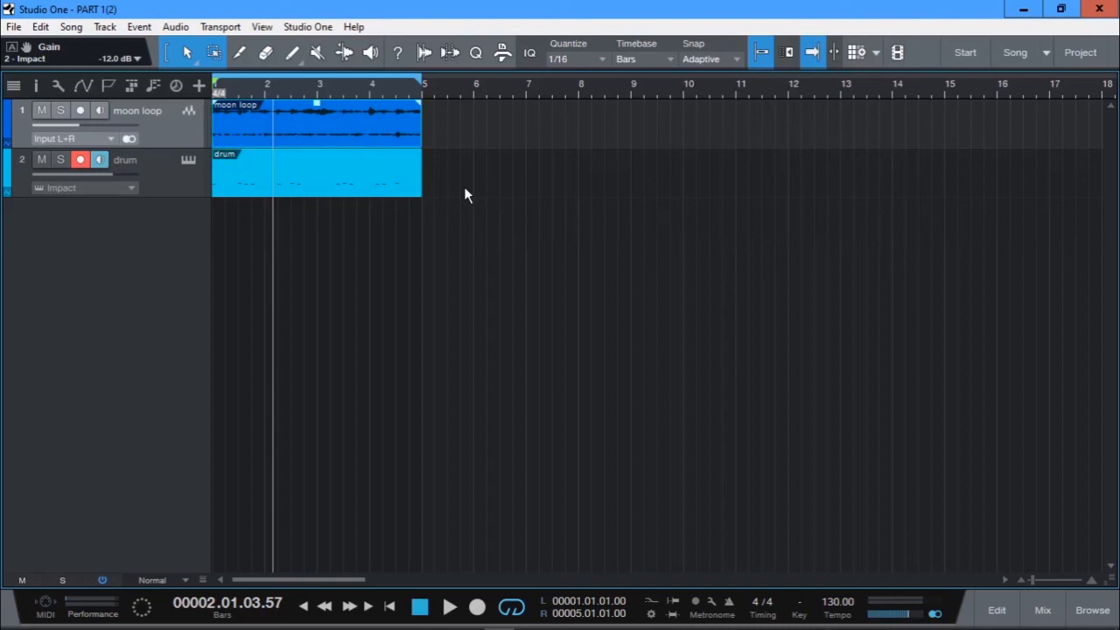
key("d")
key("d")
key("d")
key("d")
key("d")
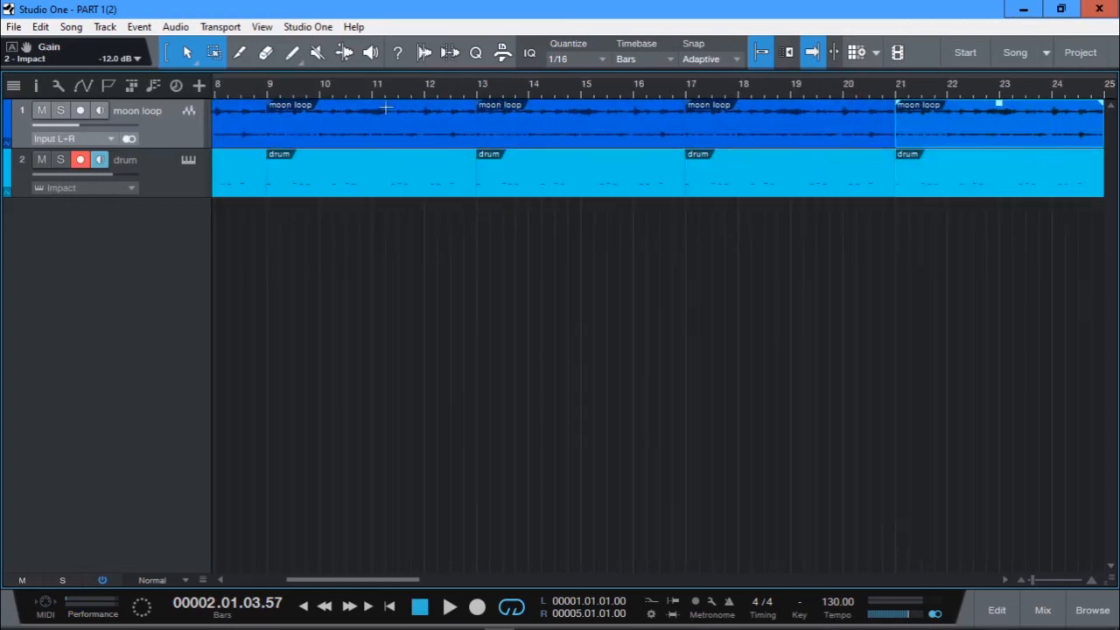
scroll(385, 81, "down", 4)
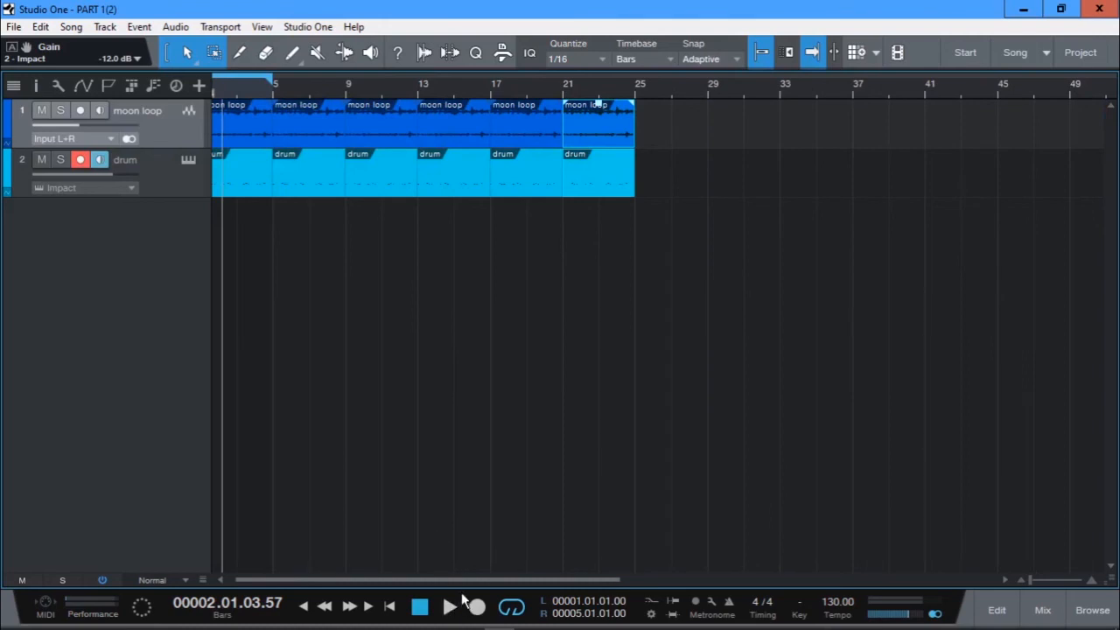
left_click_drag(461, 581, 400, 579)
key("ctrl+s")
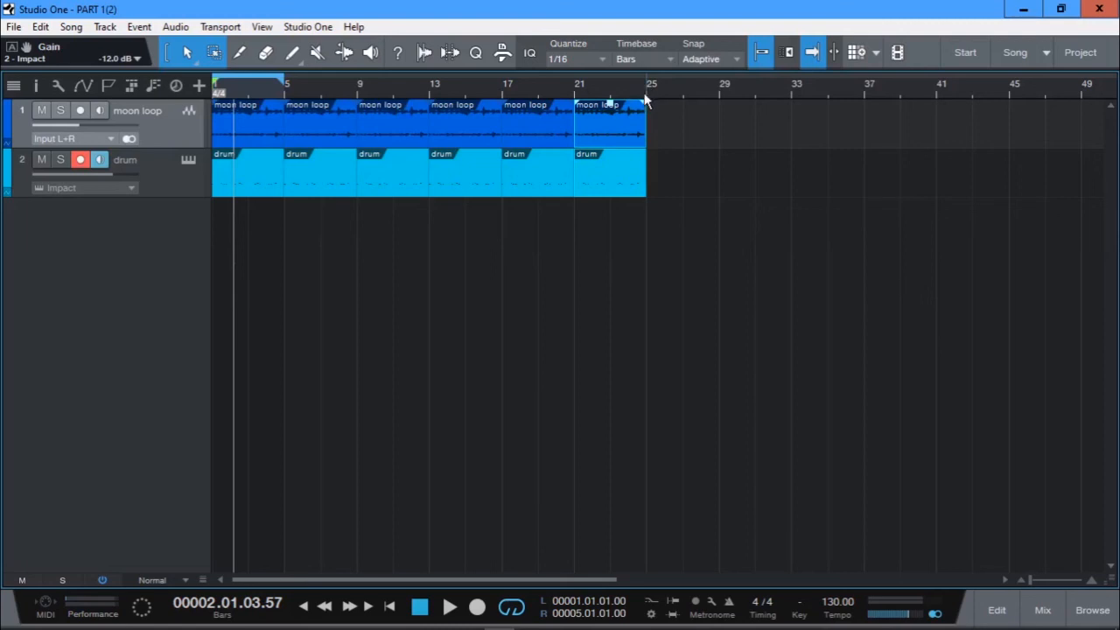
- Set the loop range over all the events from bar 1 to bar 25 and start playback
key("p")
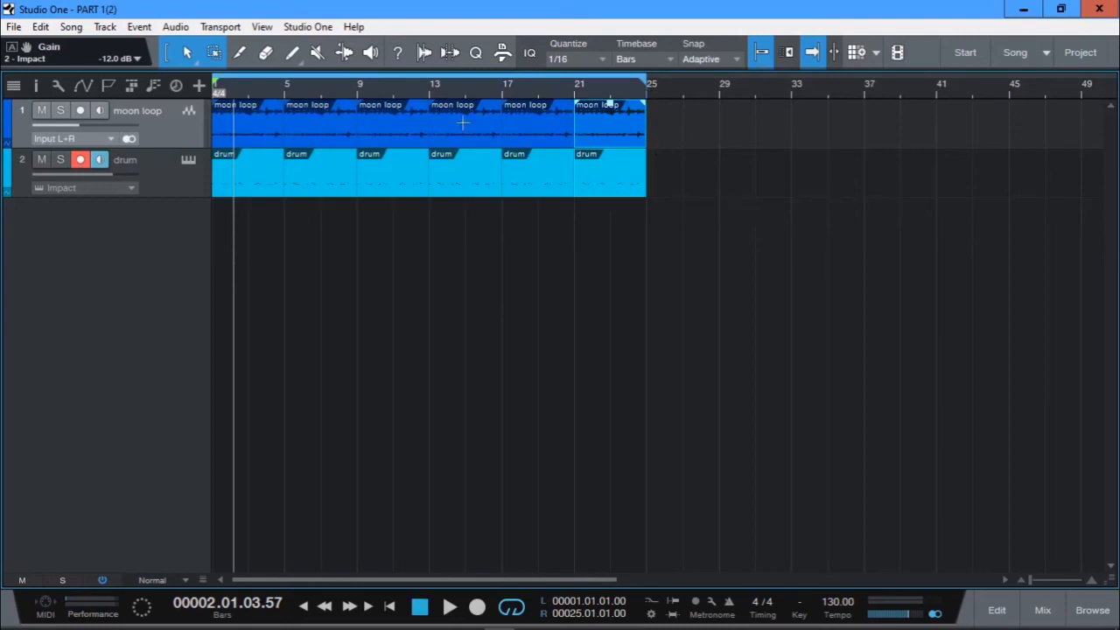
key("space")
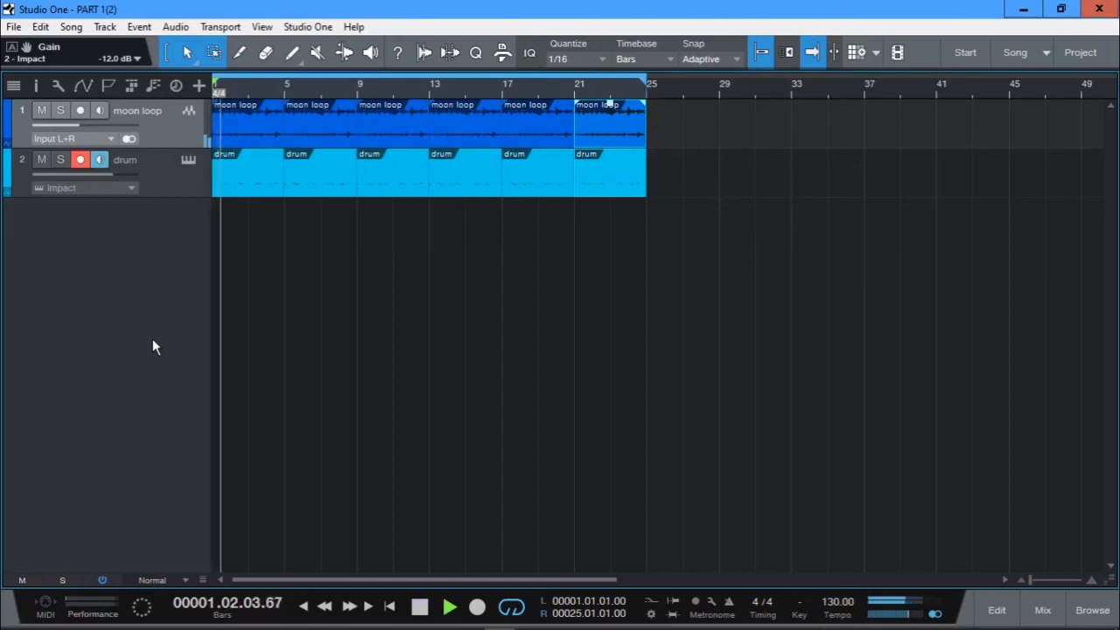
- Raise the gain of the SB6 Kicc (1) pad in the drum track's Impact to -5.6 dB, save the song and stop playback
left_click(188, 160)
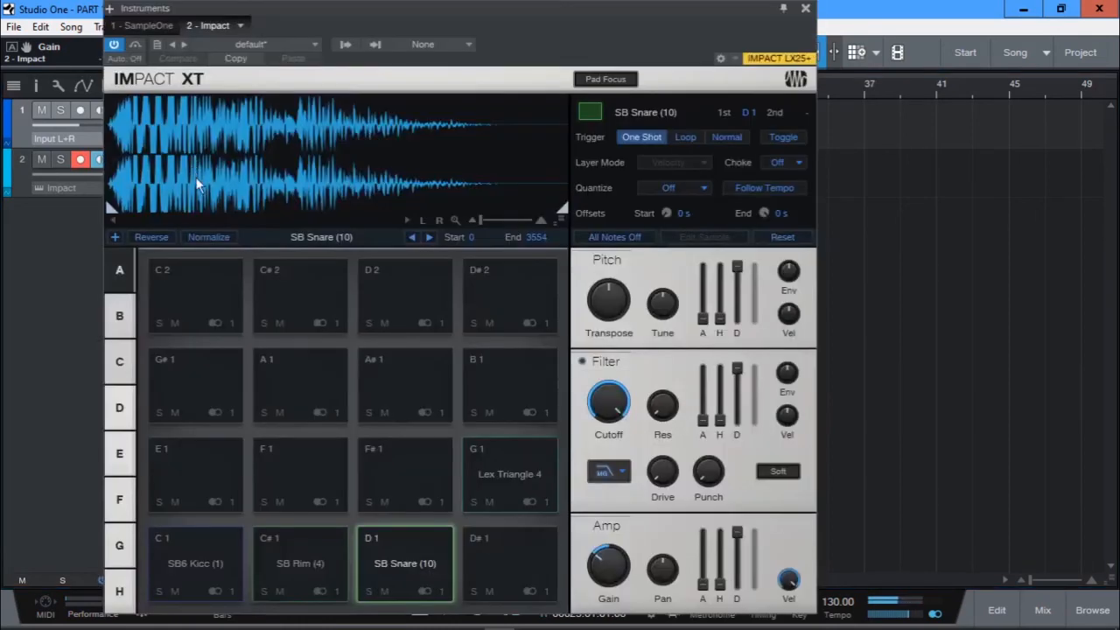
left_click(190, 568)
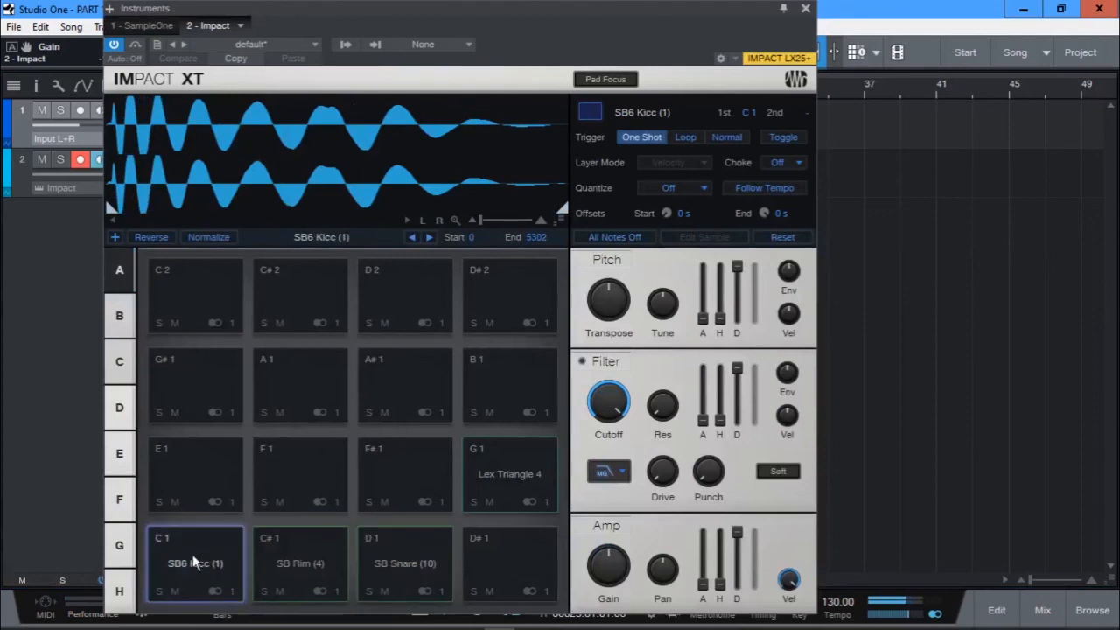
left_click_drag(604, 566, 601, 574)
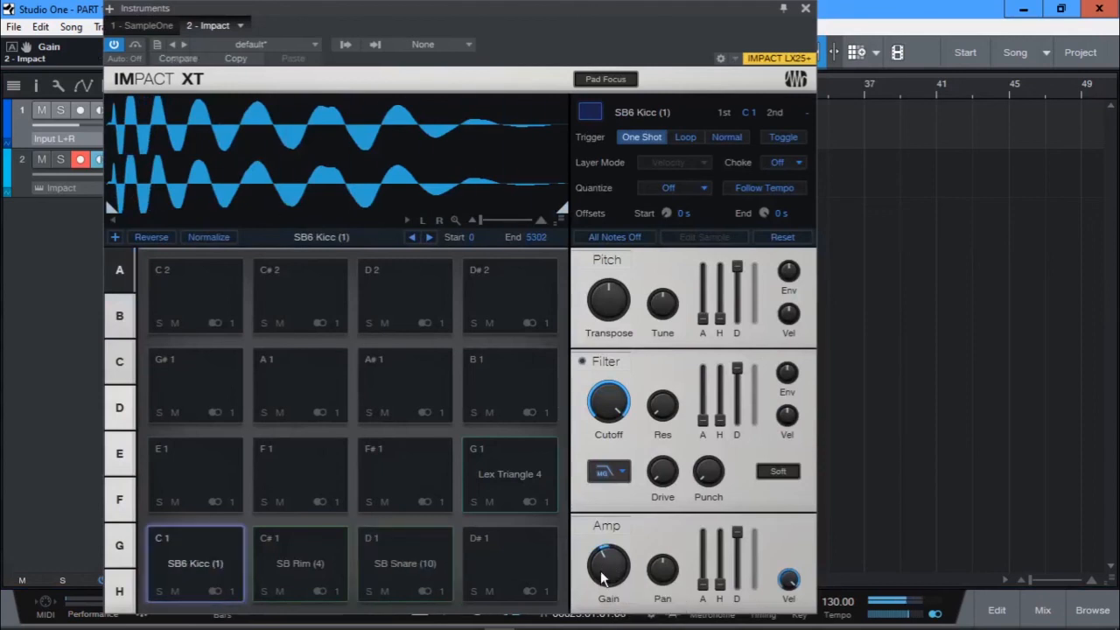
left_click(805, 10)
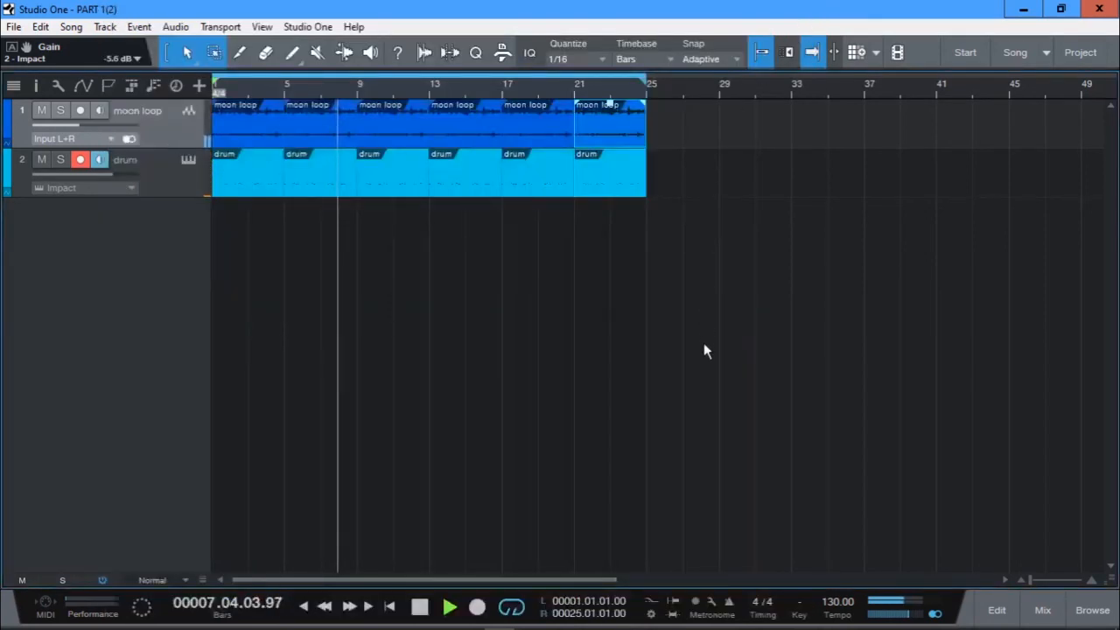
key("ctrl+s")
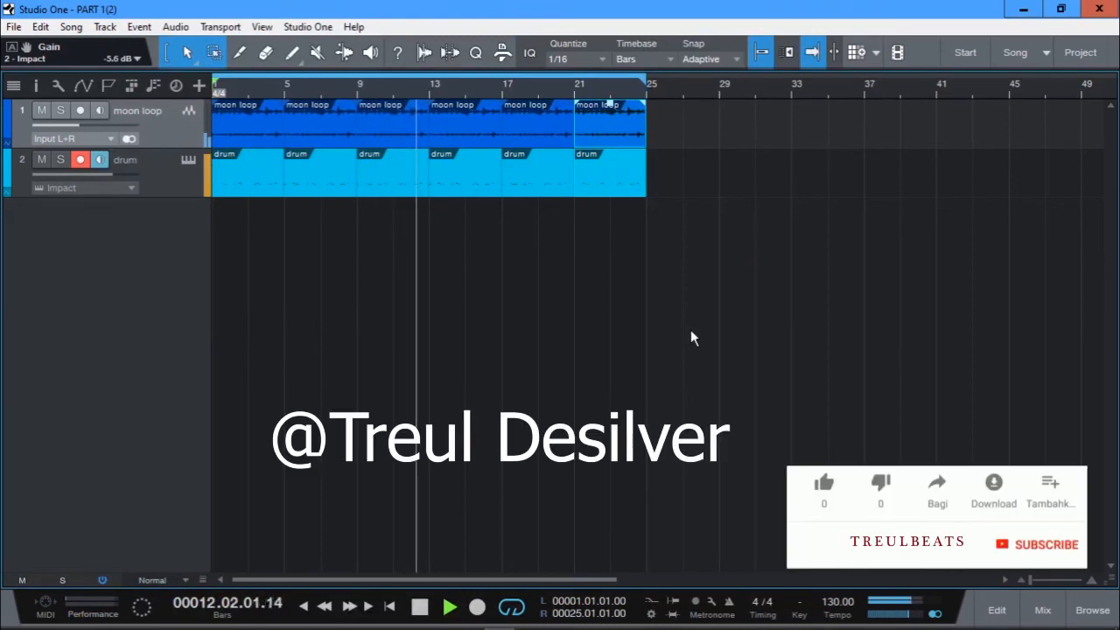
key("space")
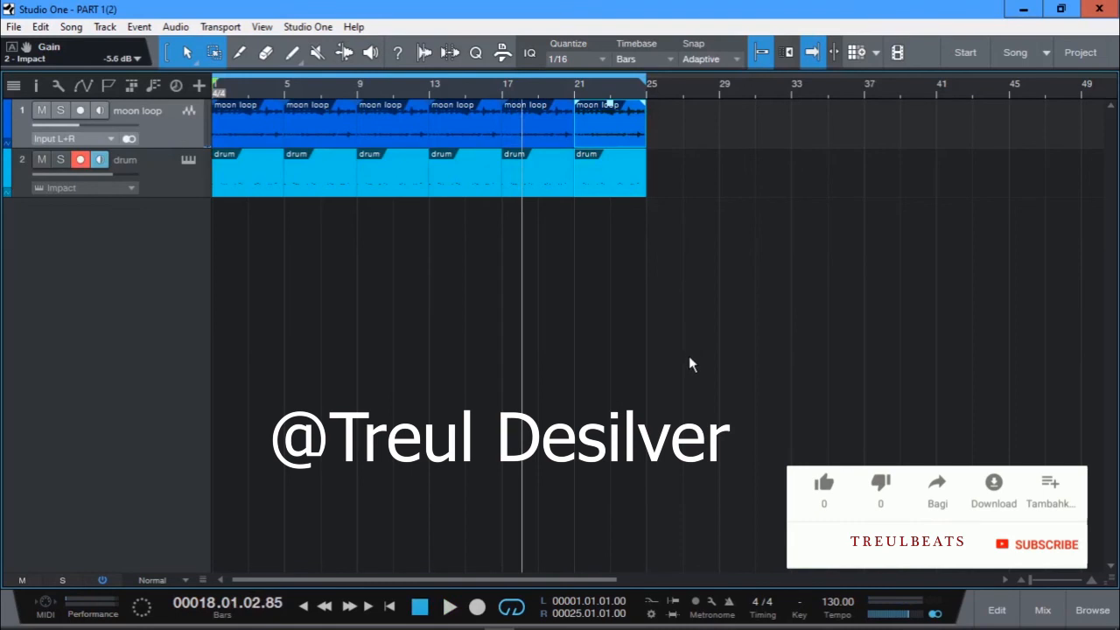